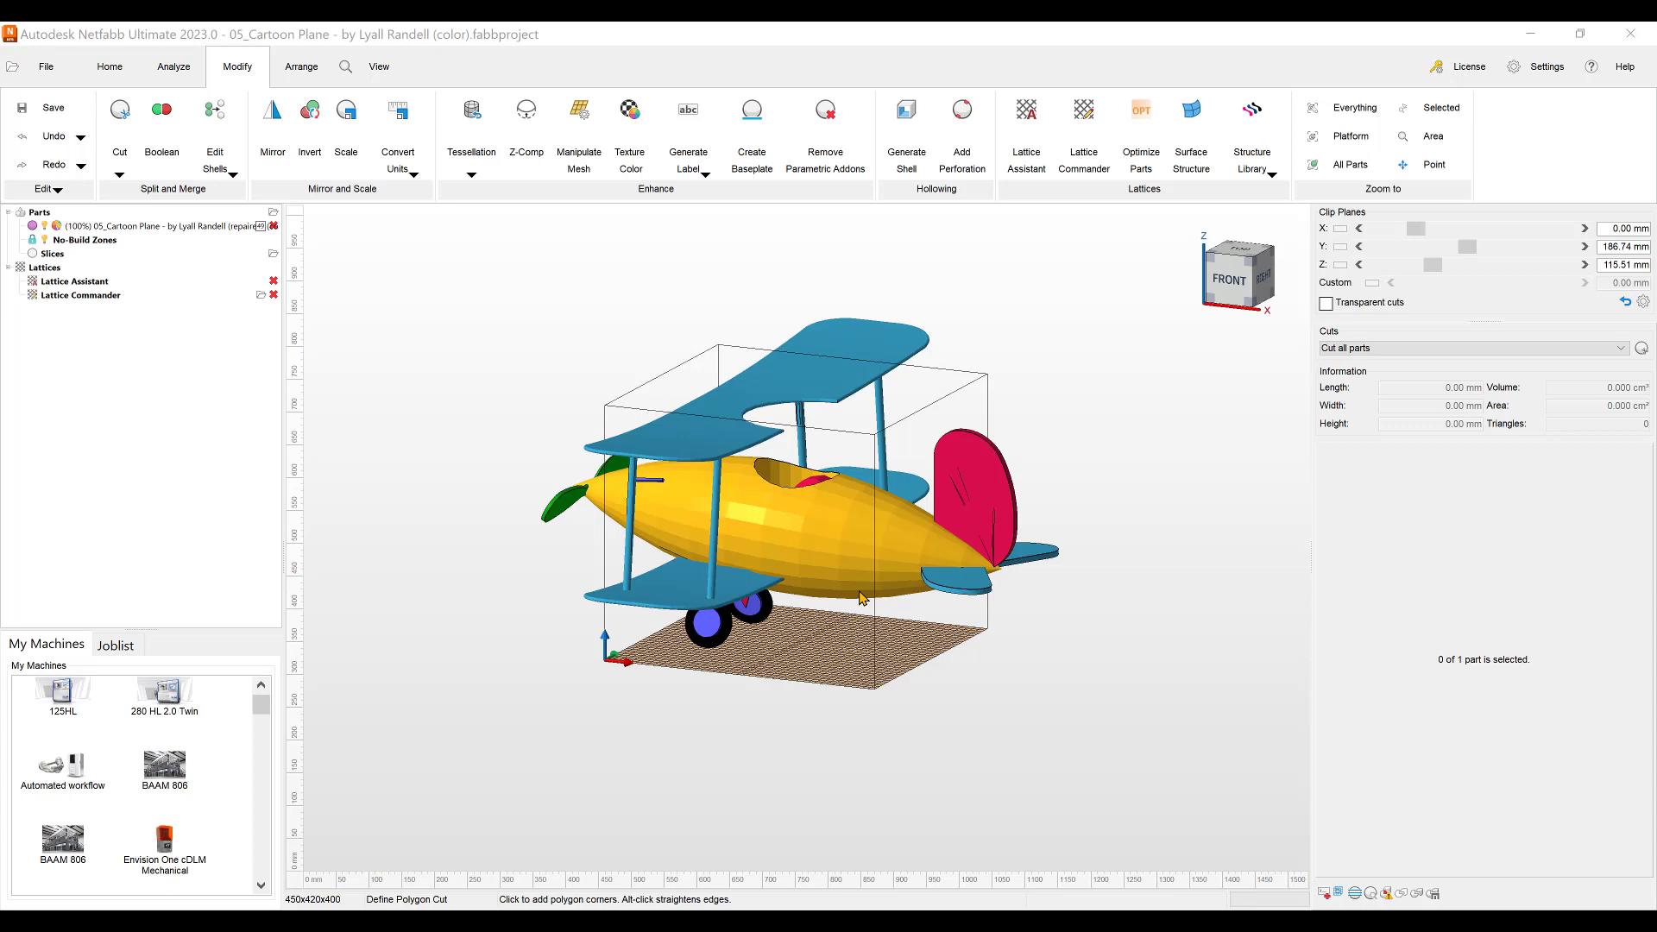
# - Zoom in on the cartoon plane, shift it down-right, and switch to the TOP view
pyautogui.scroll(3, 860, 597)
pyautogui.moveTo(860, 597); pyautogui.dragTo(869, 635, button='middle')
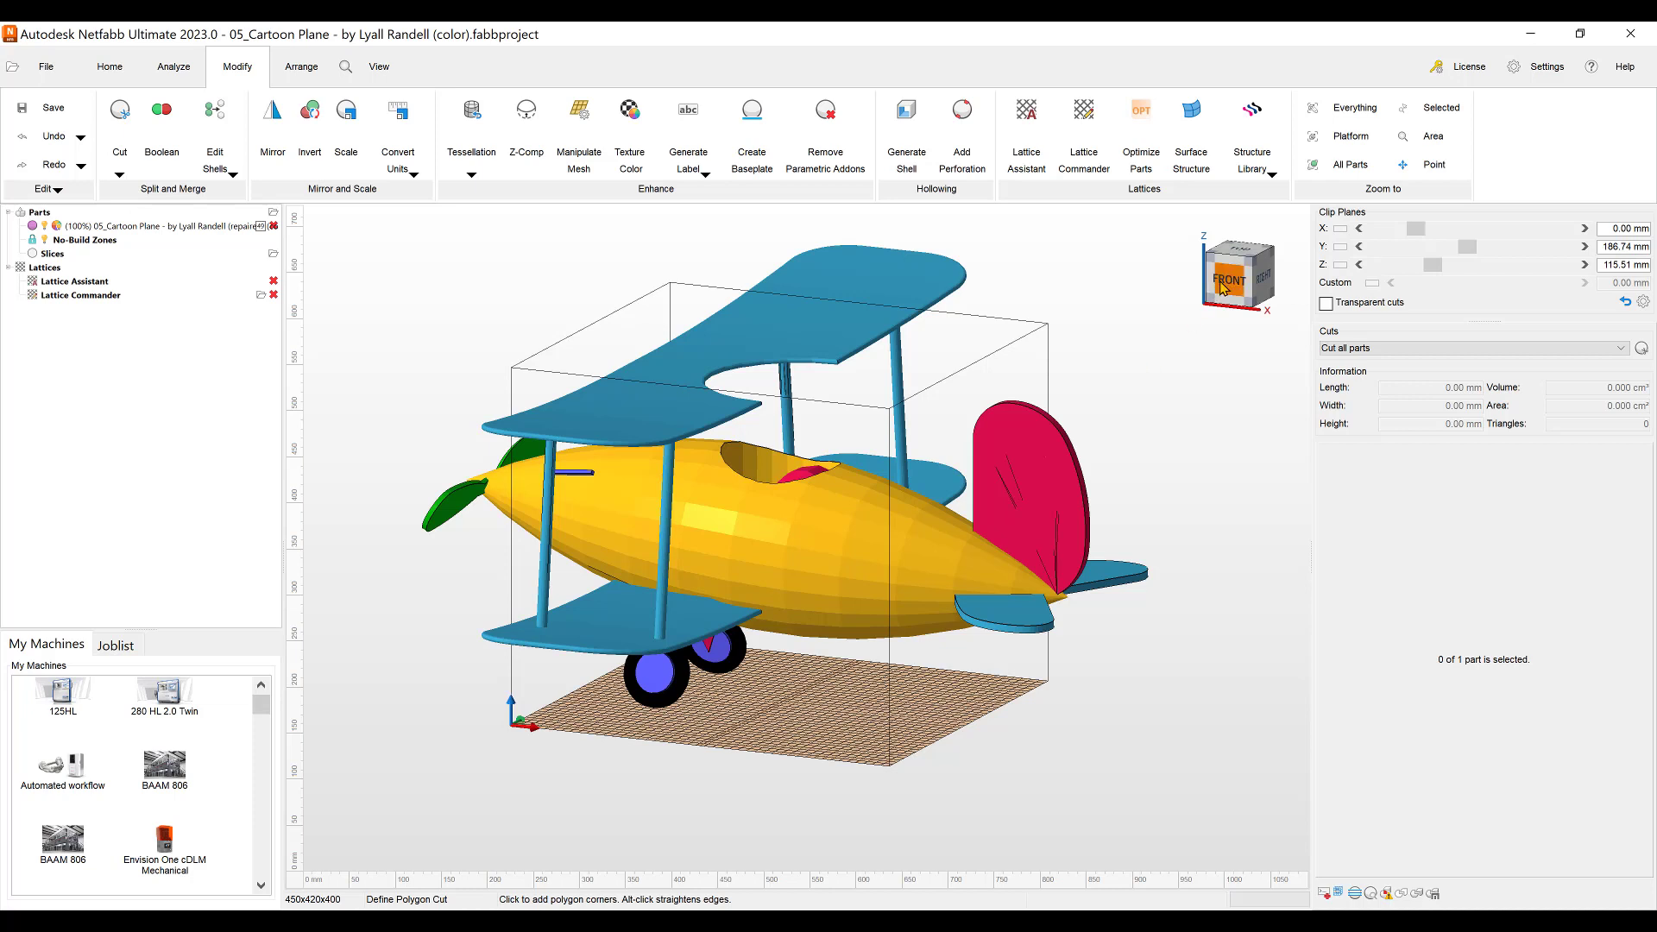
pyautogui.click(1245, 253)
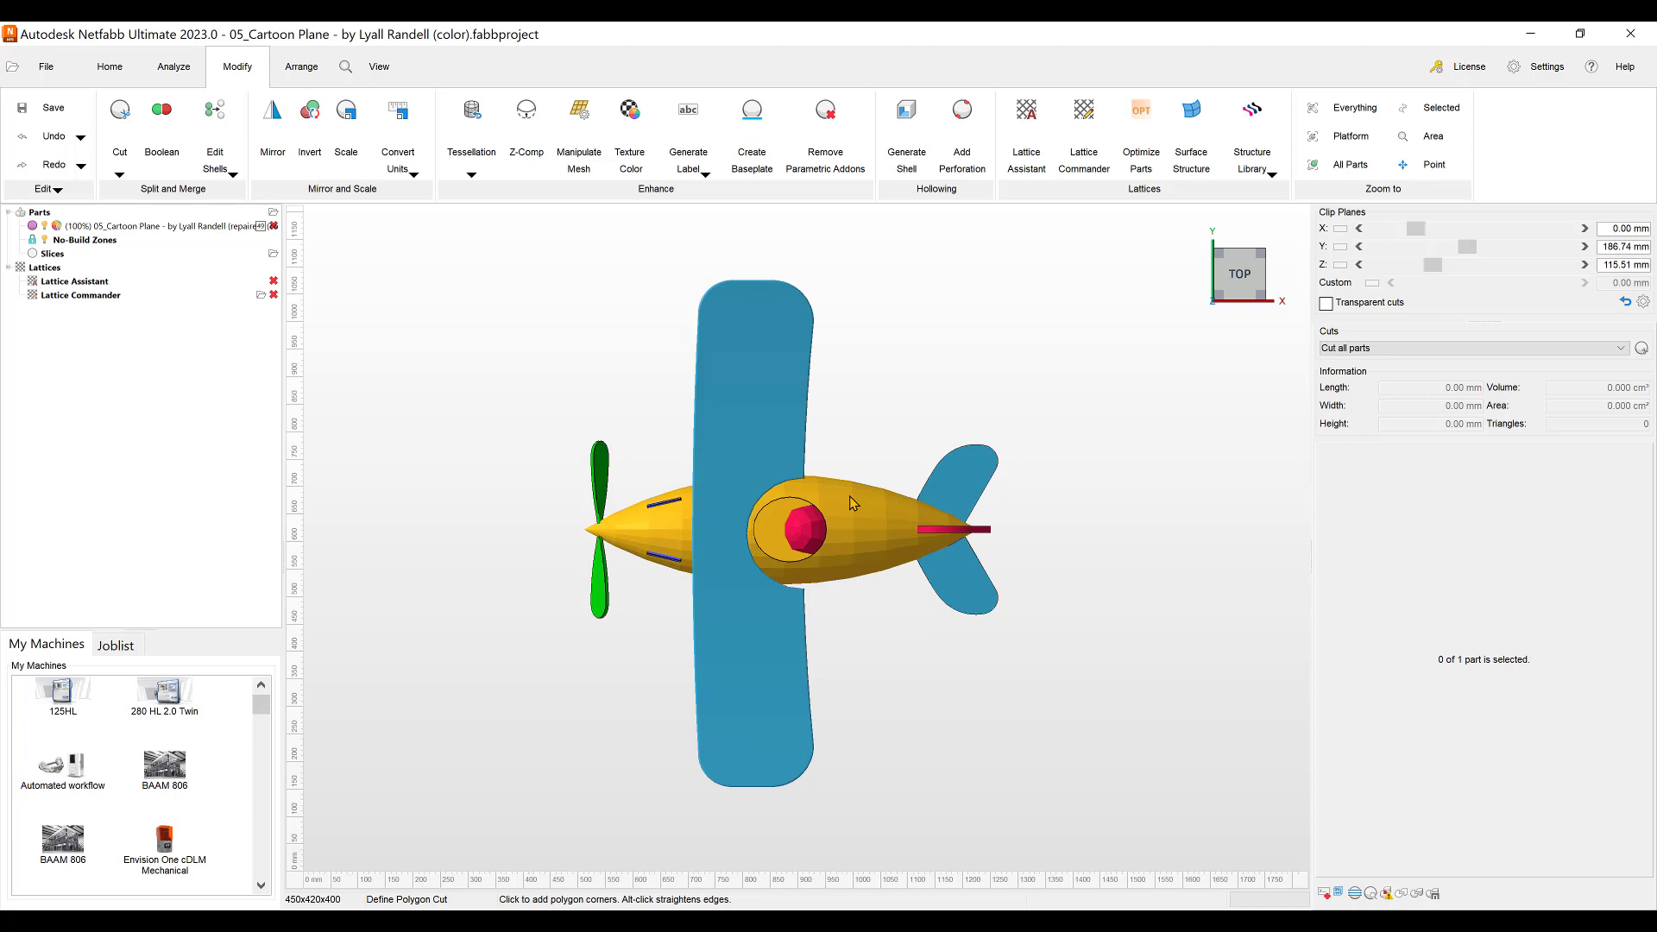
# - Start a Free Cut on the plane from the cutting methods list
pyautogui.scroll(2, 853, 504)
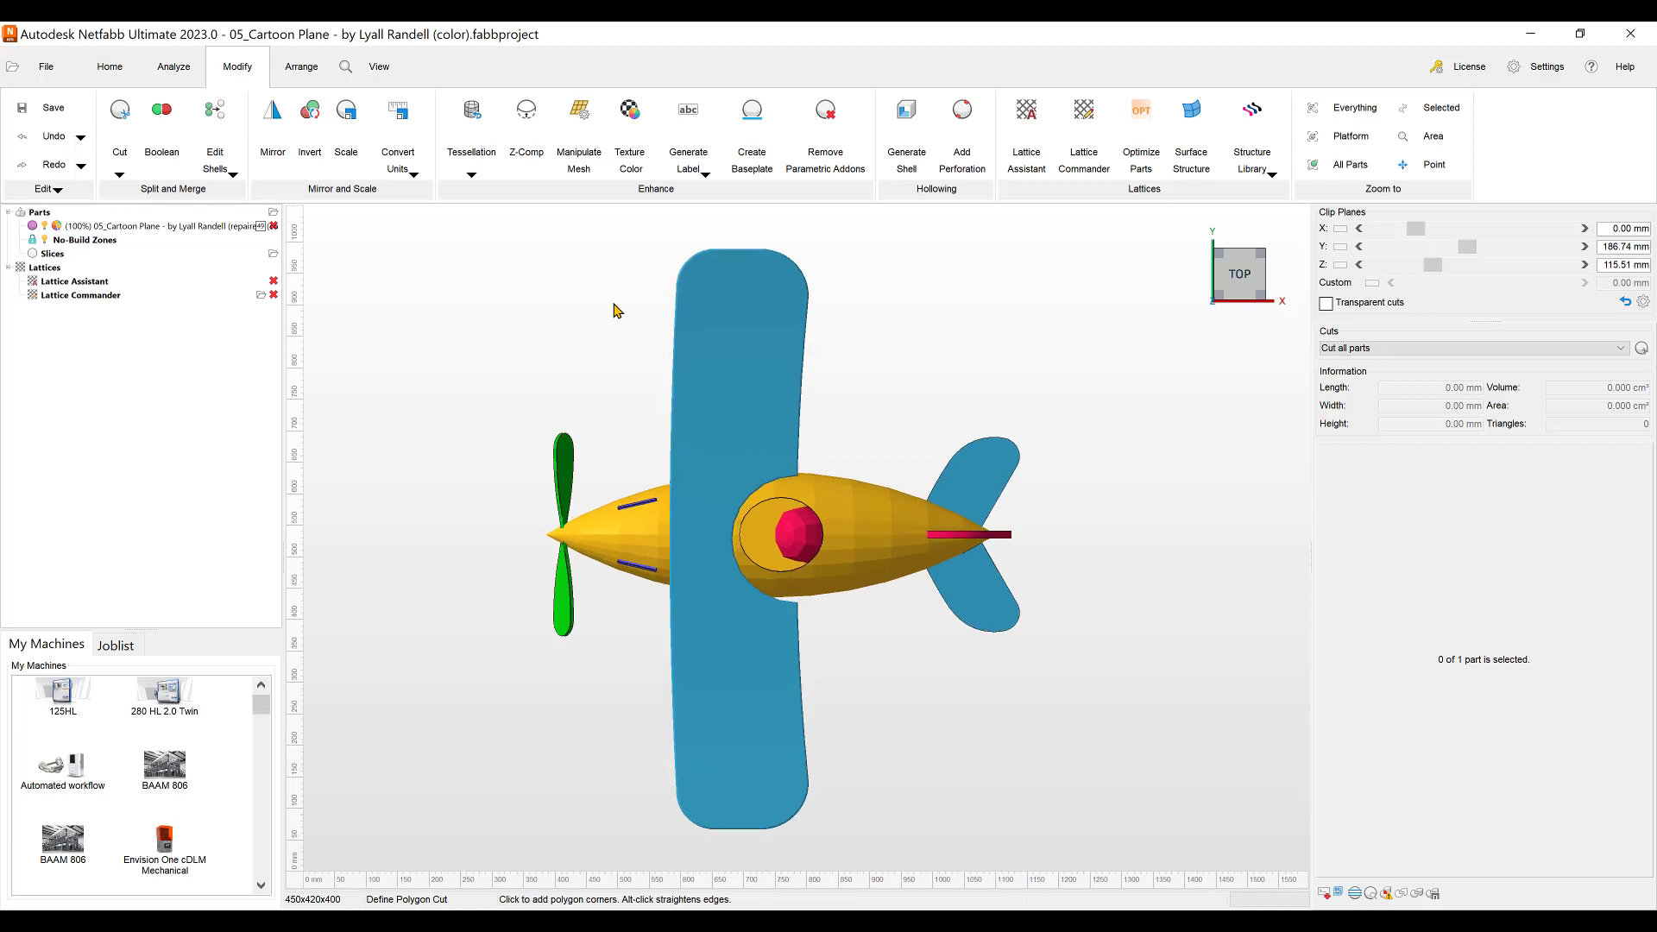
pyautogui.click(120, 173)
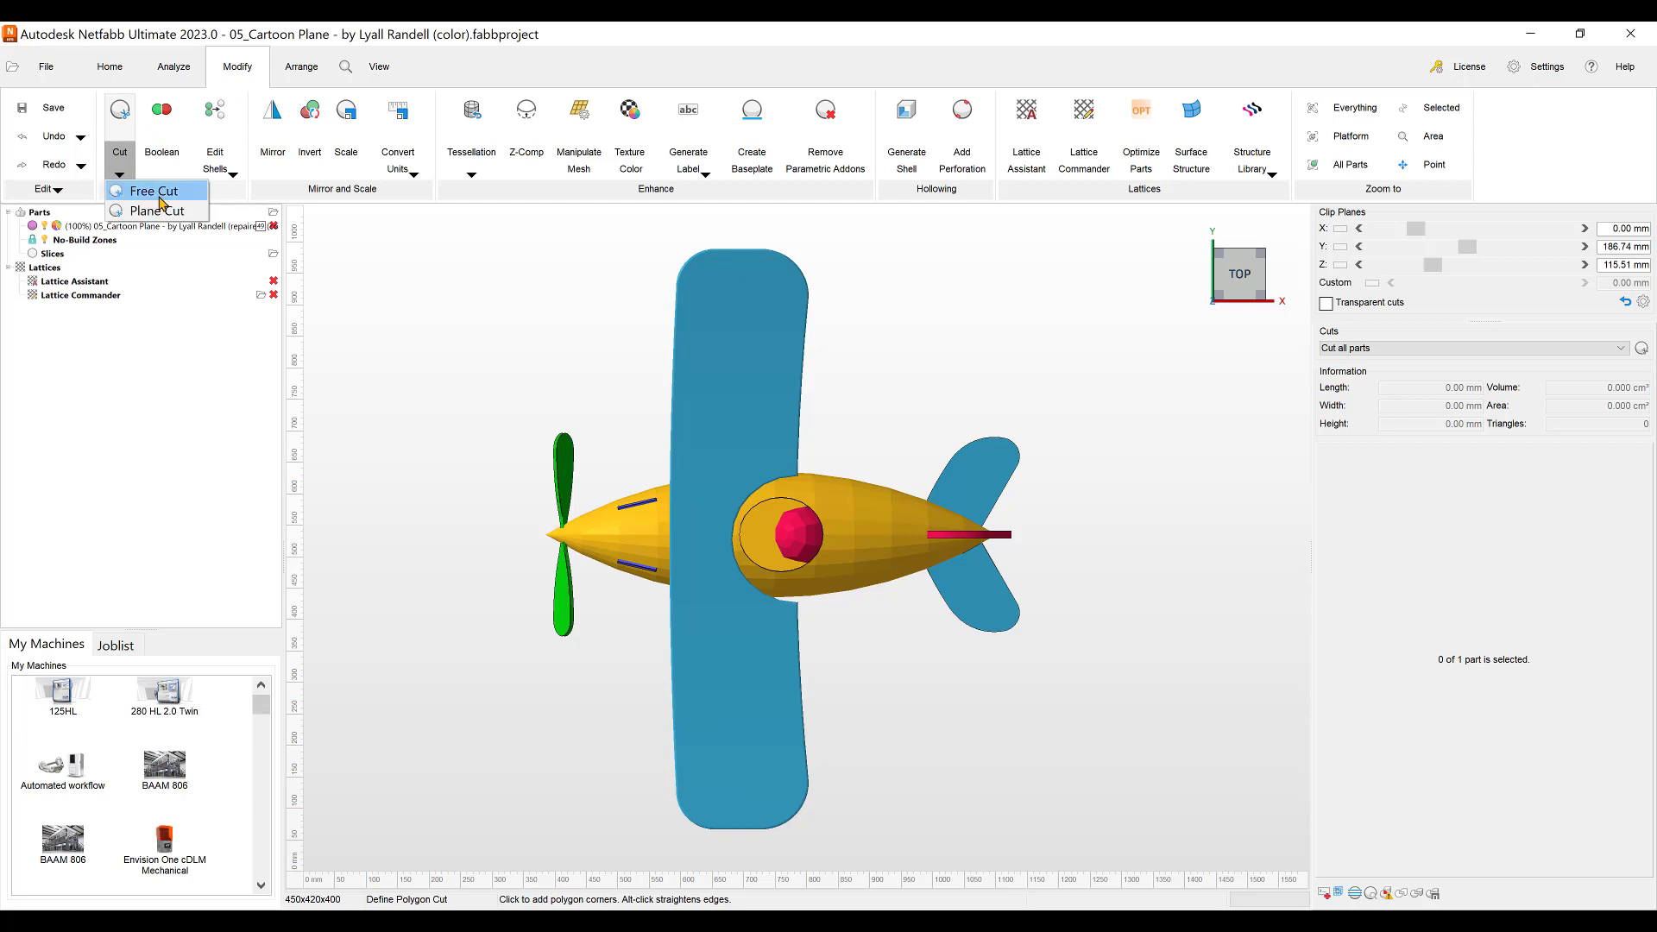
pyautogui.click(159, 195)
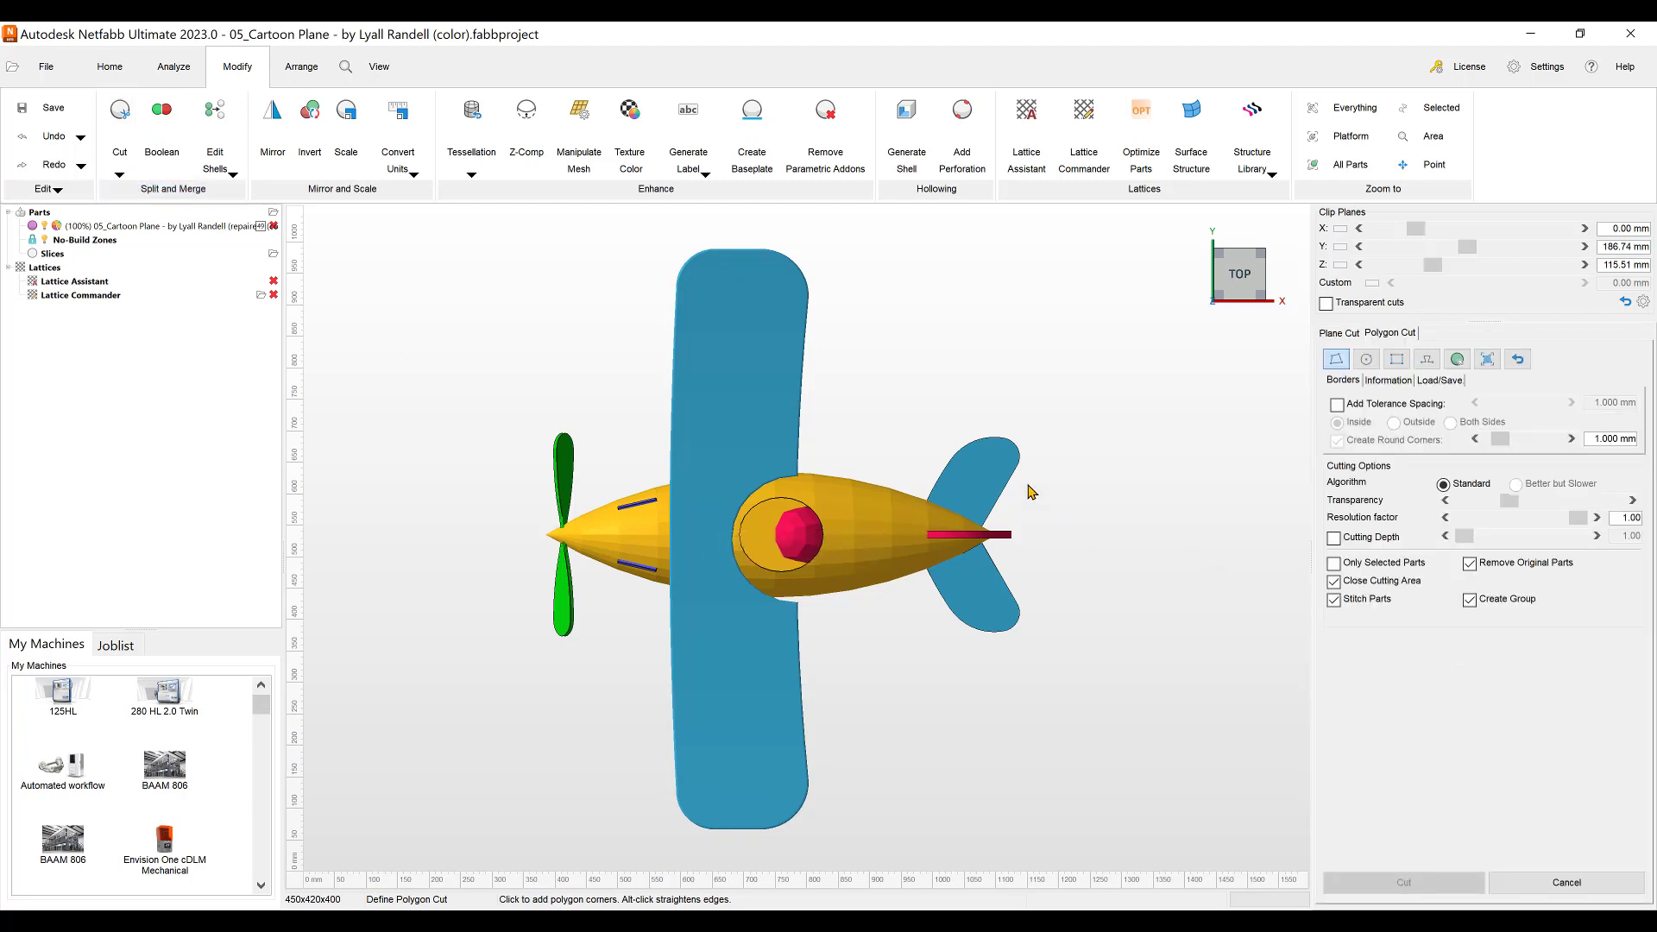
# - Draw a circle of about 108 mm radius near the upper wing tip and cut it out
pyautogui.click(1367, 365)
pyautogui.click(730, 341)
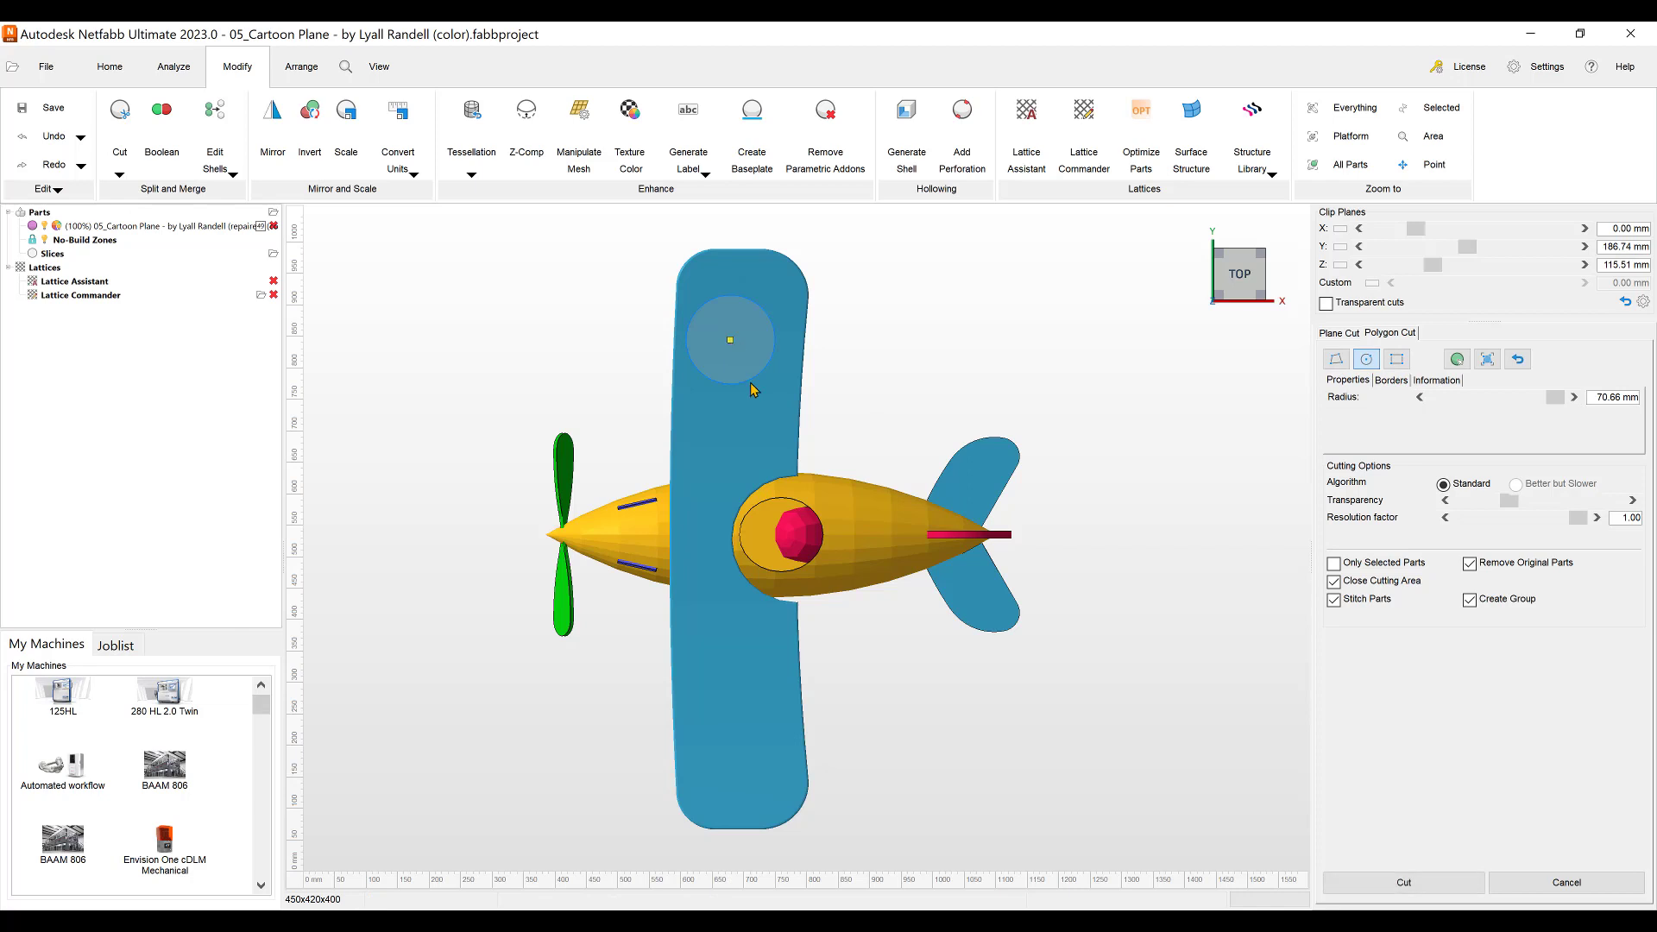
pyautogui.moveTo(757, 390)
pyautogui.mouseDown()
pyautogui.moveTo(783, 426)
pyautogui.moveTo(758, 391)
pyautogui.mouseUp()
pyautogui.click(1408, 882)
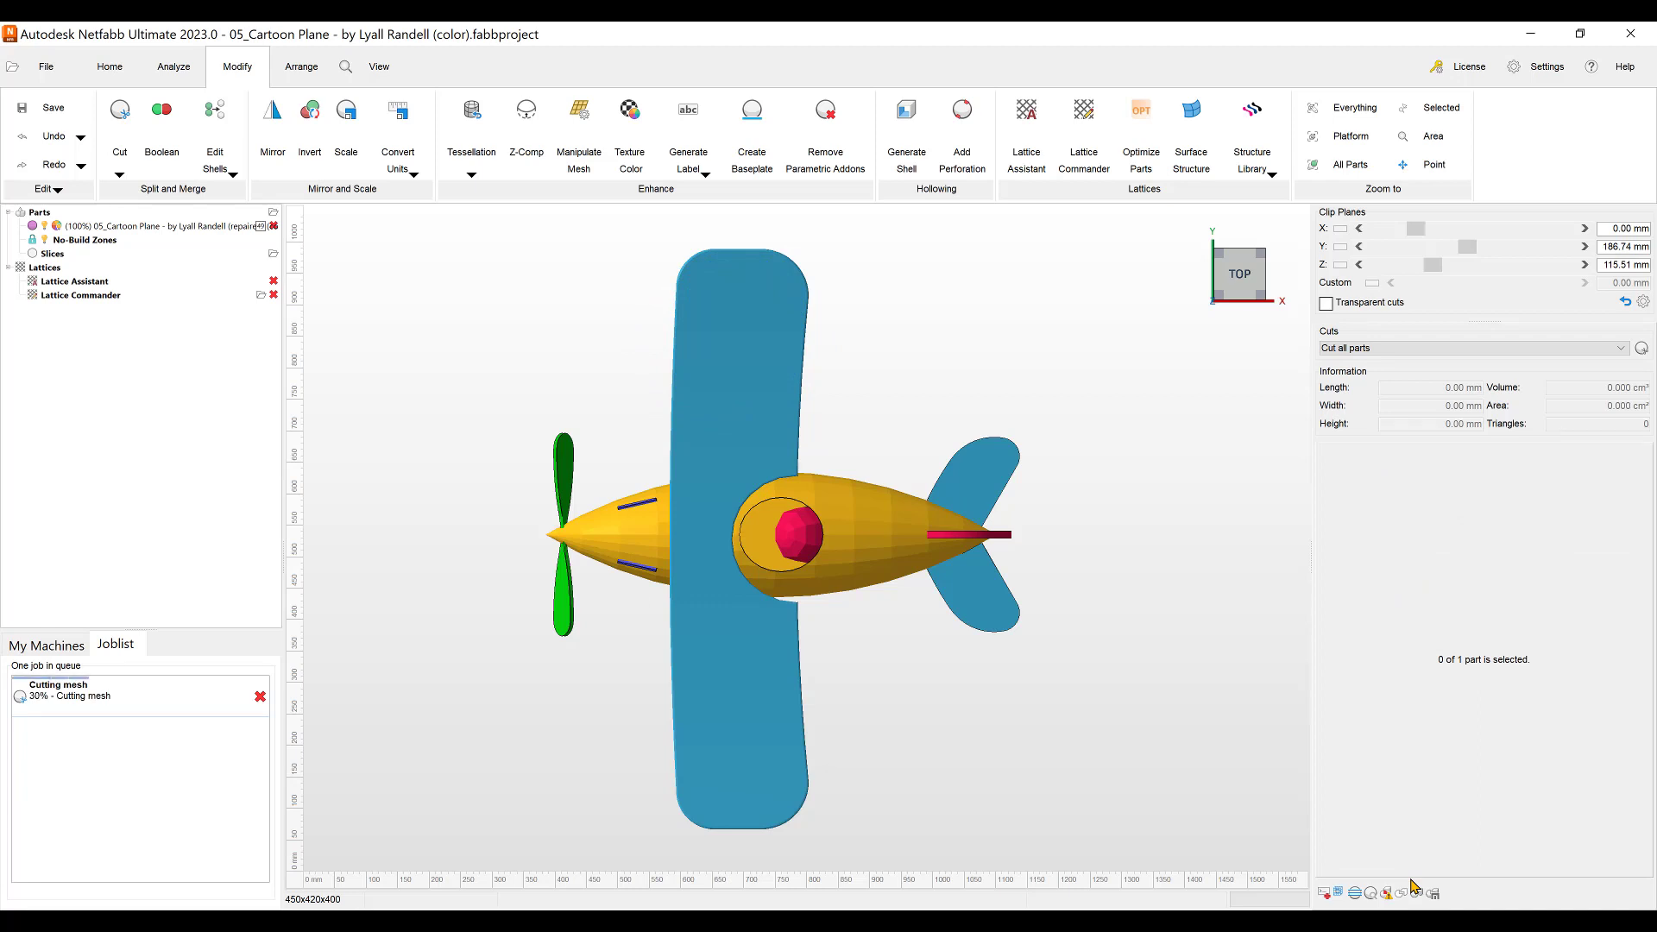
# - Pull the circular cut piece away from the wing, inspect the hole, and return to TOP view
pyautogui.click(737, 350)
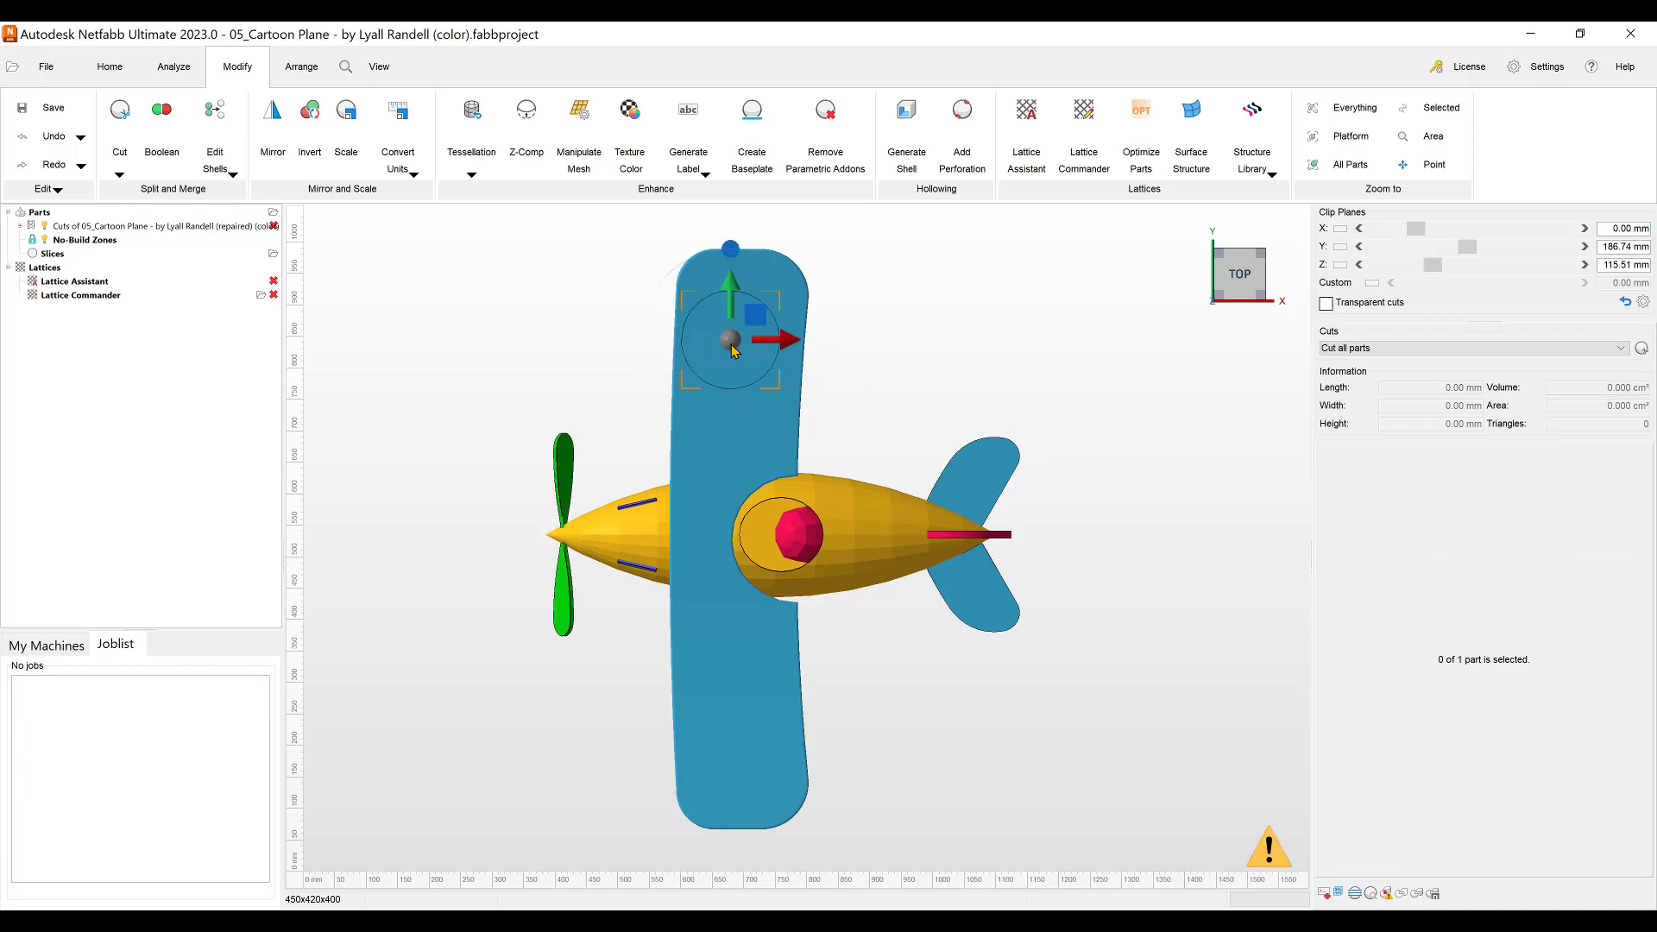
pyautogui.moveTo(857, 336); pyautogui.dragTo(993, 338)
pyautogui.moveTo(992, 338); pyautogui.dragTo(691, 317, button='right')
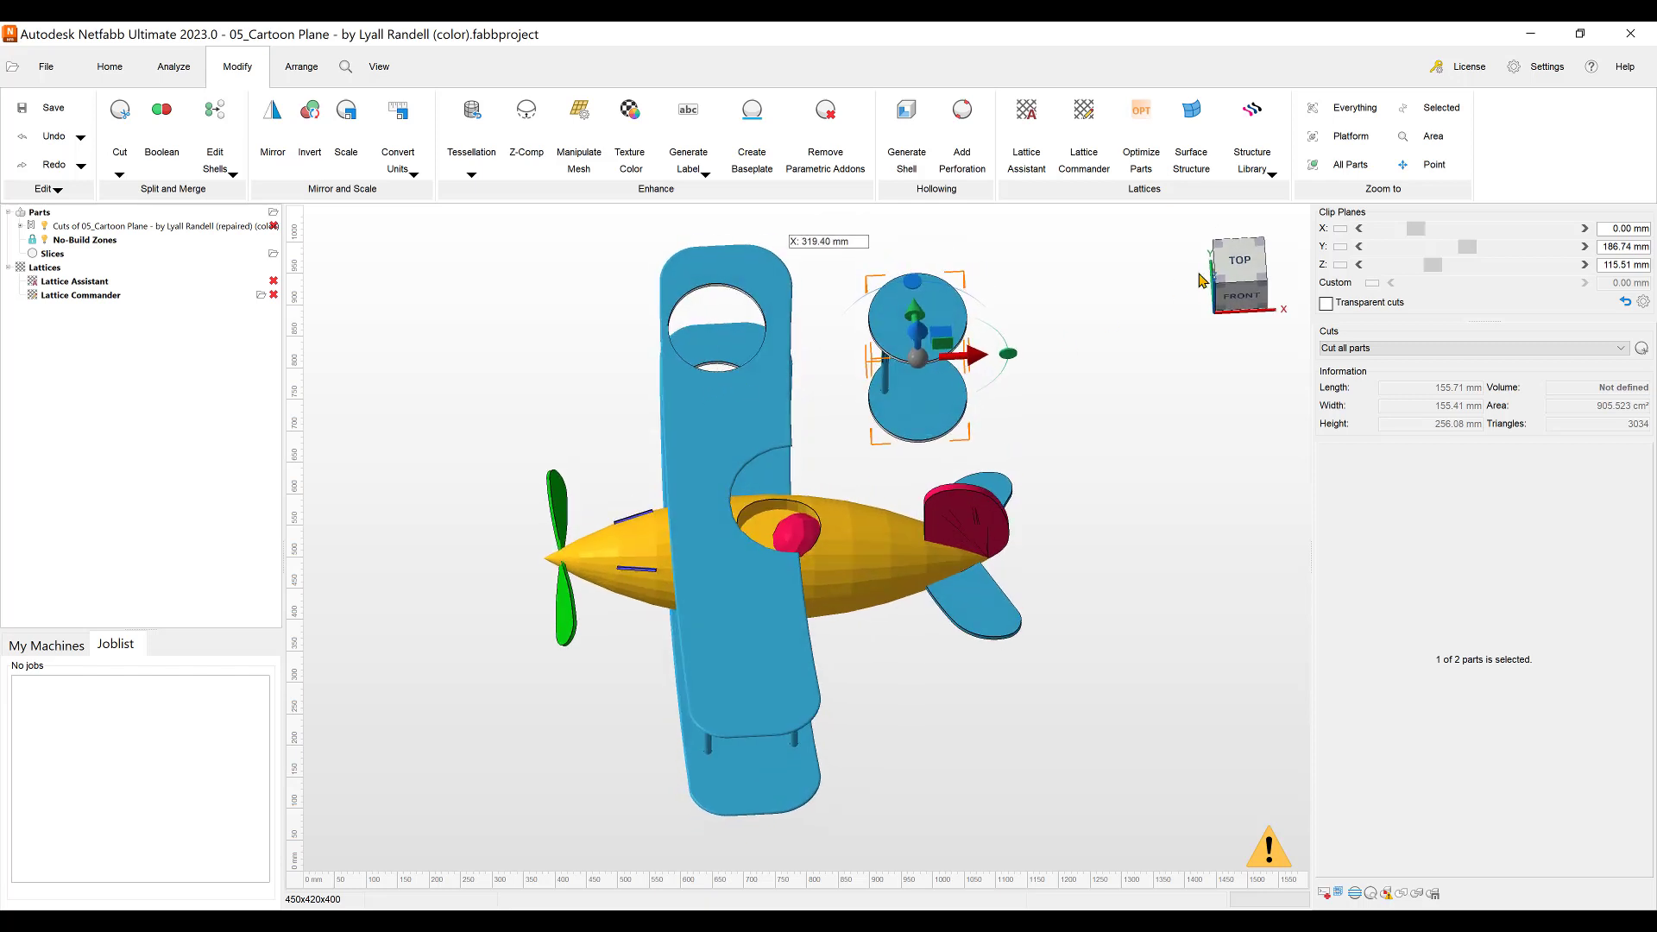
pyautogui.click(1252, 270)
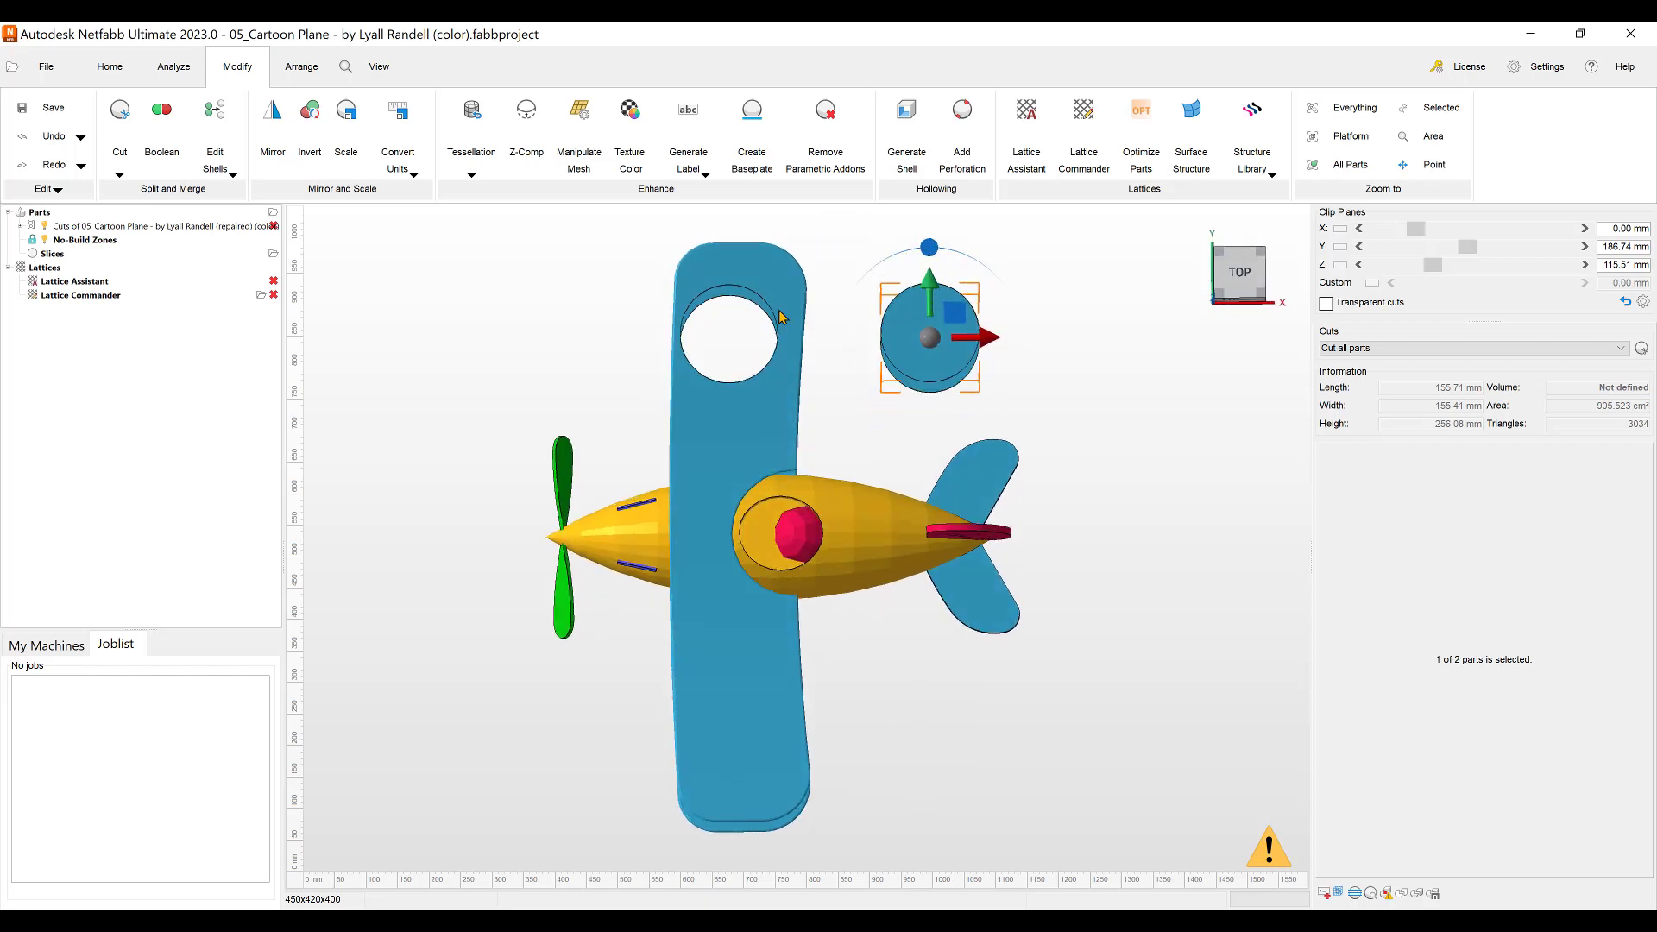
# - Undo the piece move and the circular cut, then start a new Free Cut
pyautogui.click(27, 149)
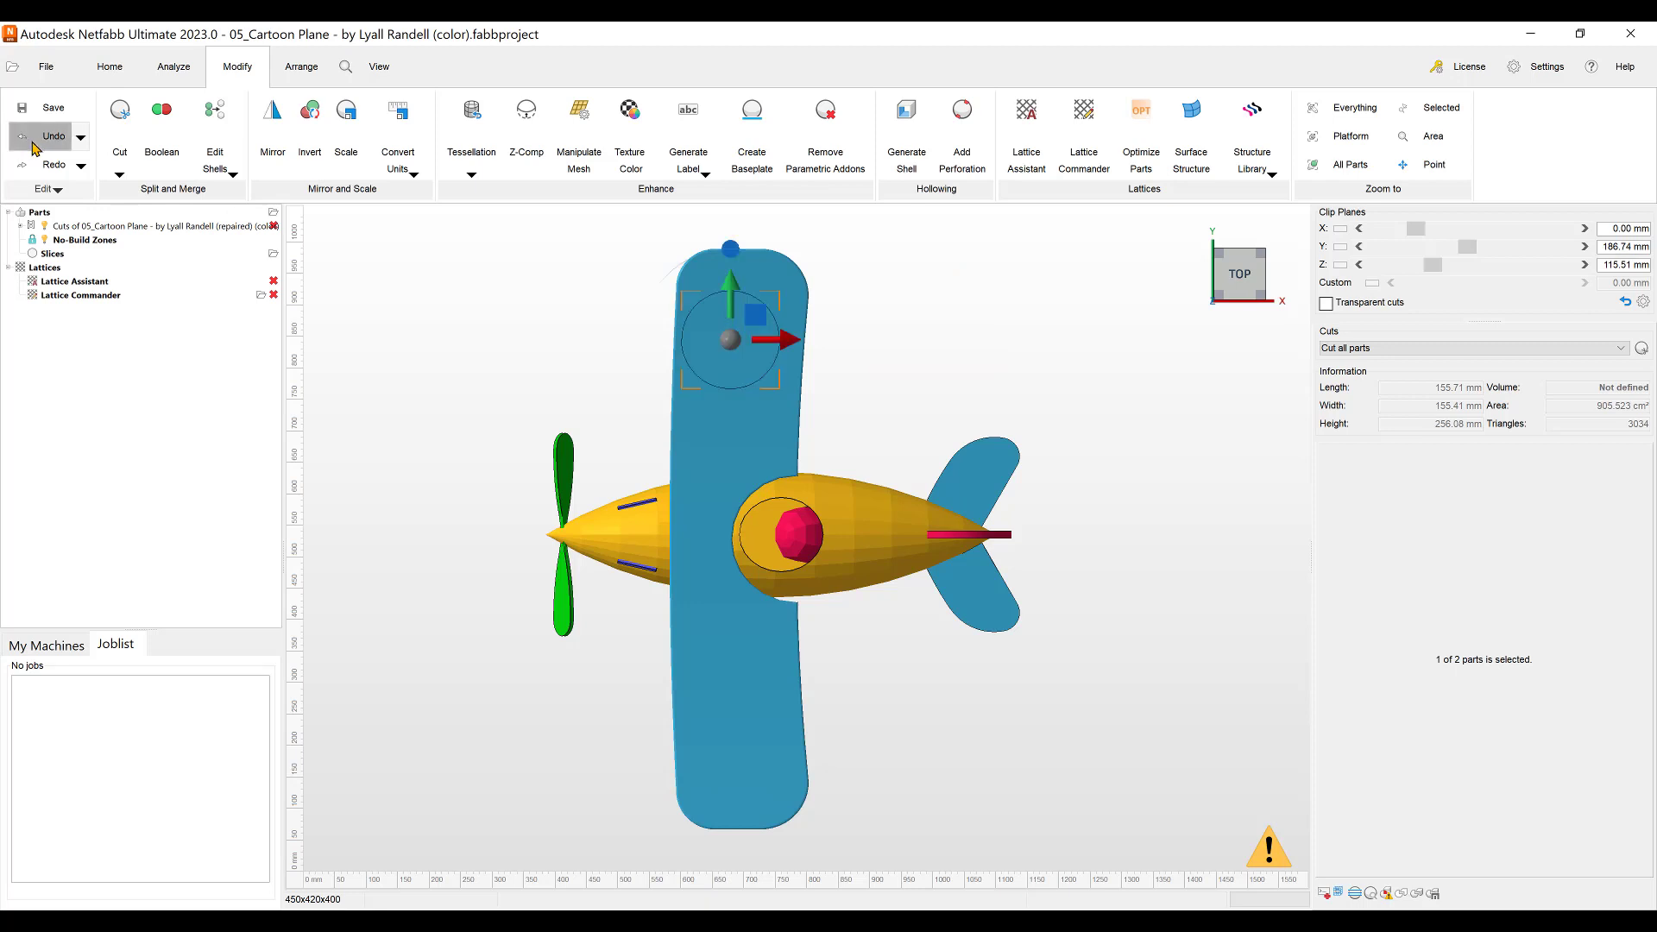
pyautogui.click(26, 149)
pyautogui.click(119, 166)
pyautogui.click(131, 192)
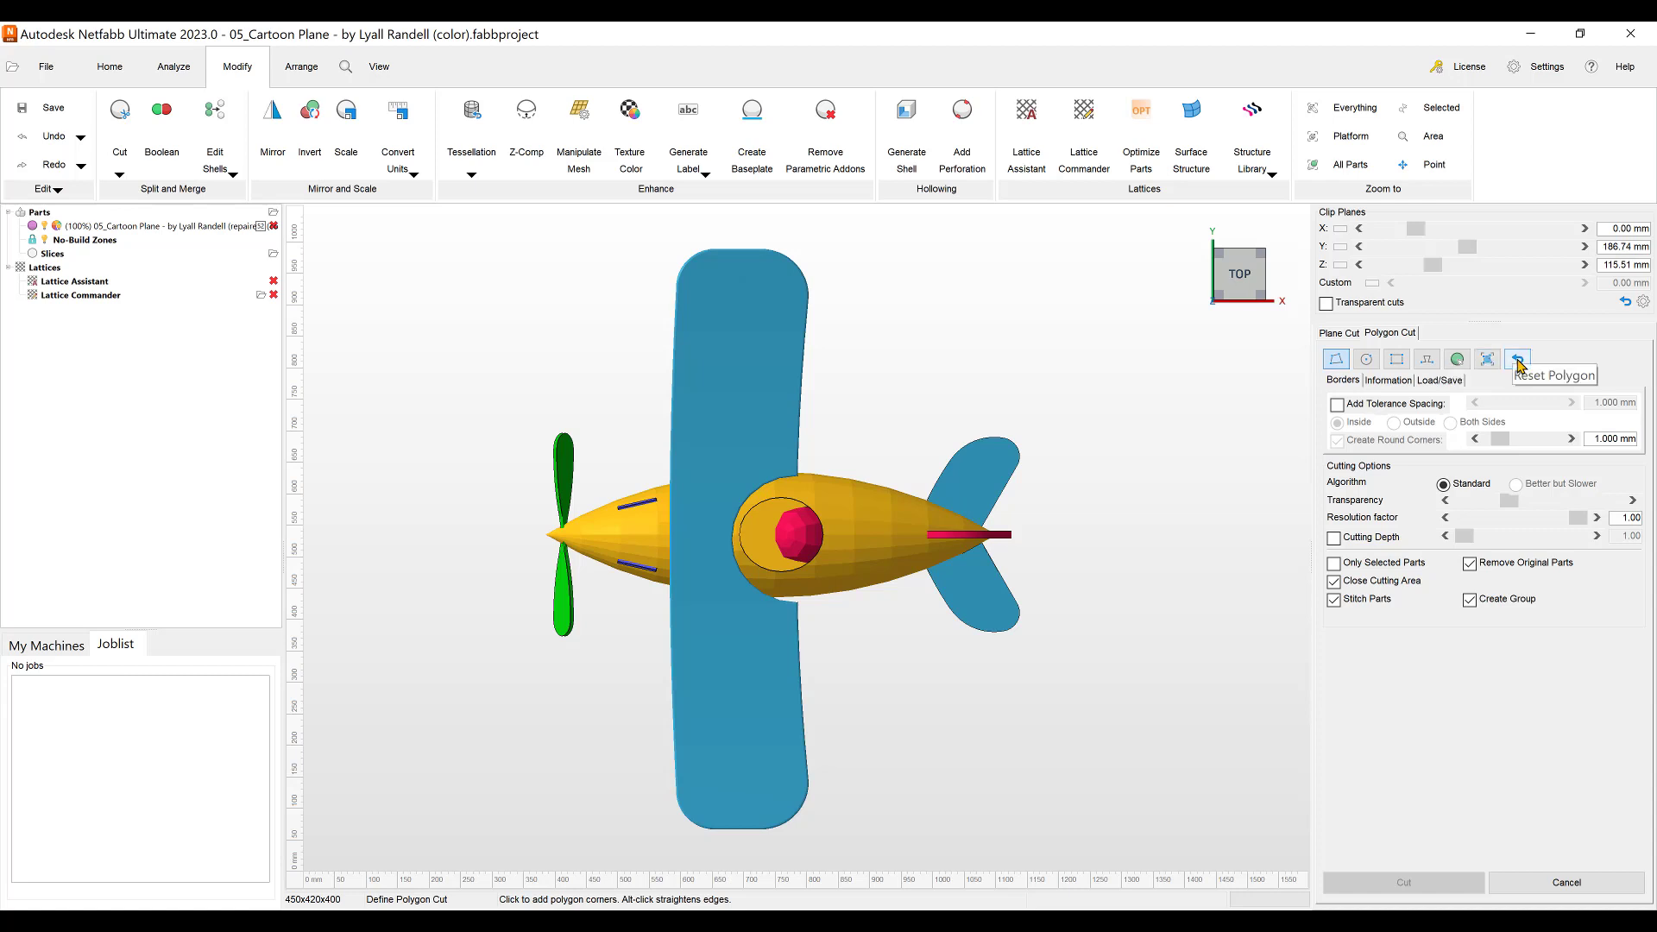
# - Restart the Free Cut and place polygon corners enclosing the upper wing's top end
pyautogui.click(120, 175)
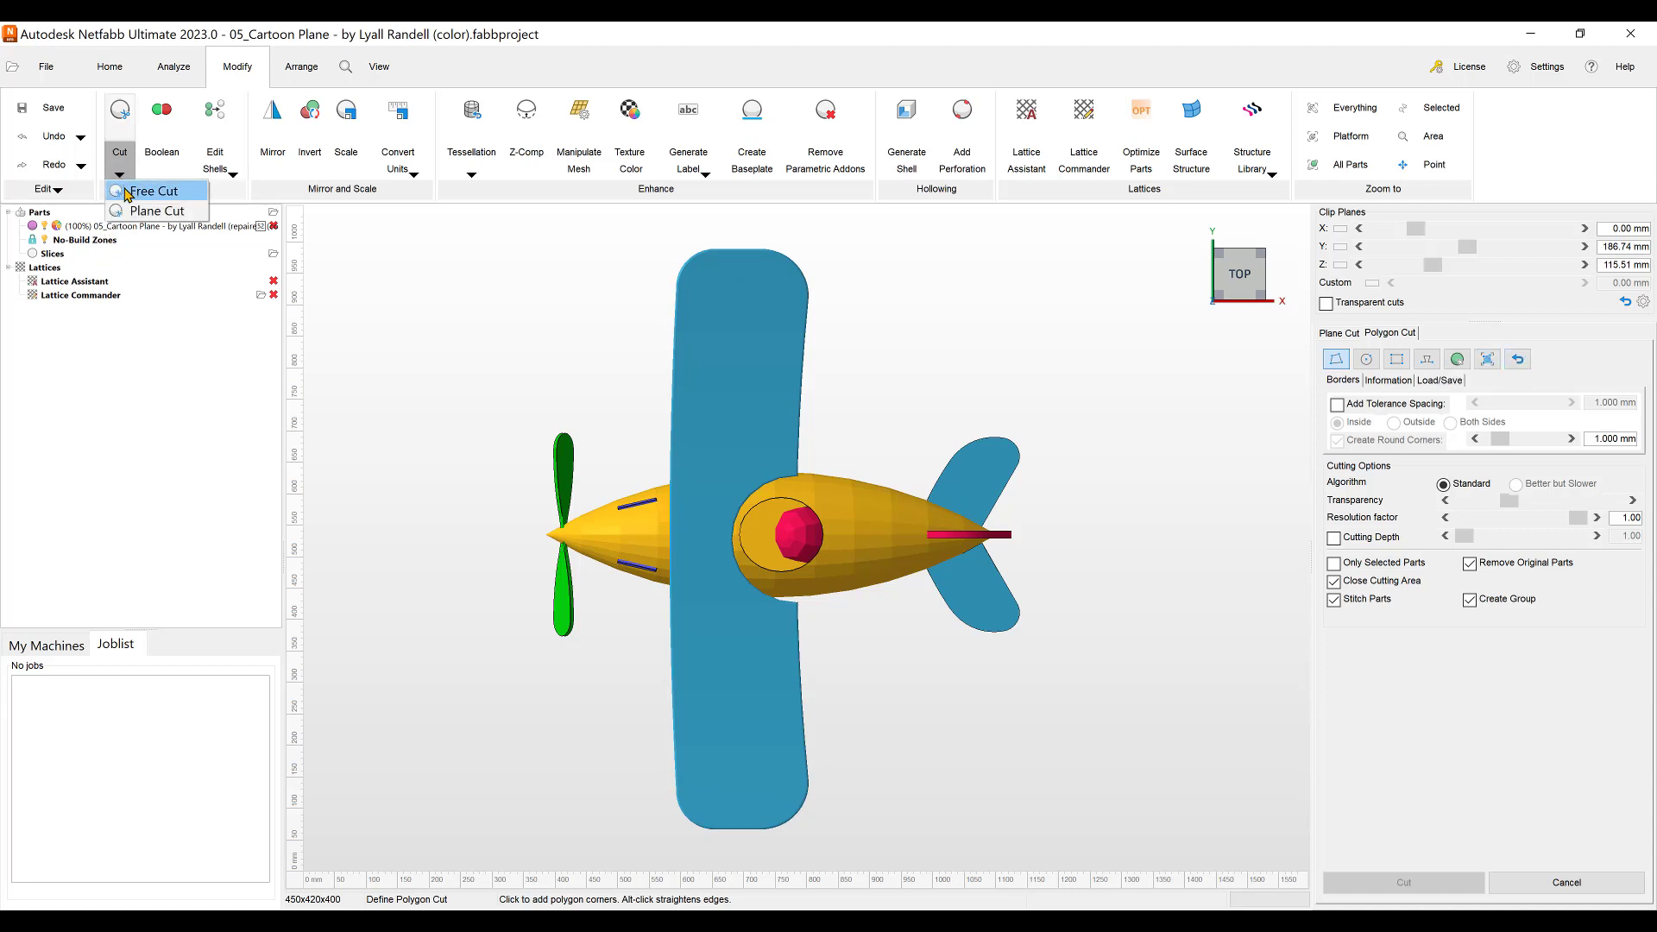
pyautogui.click(147, 191)
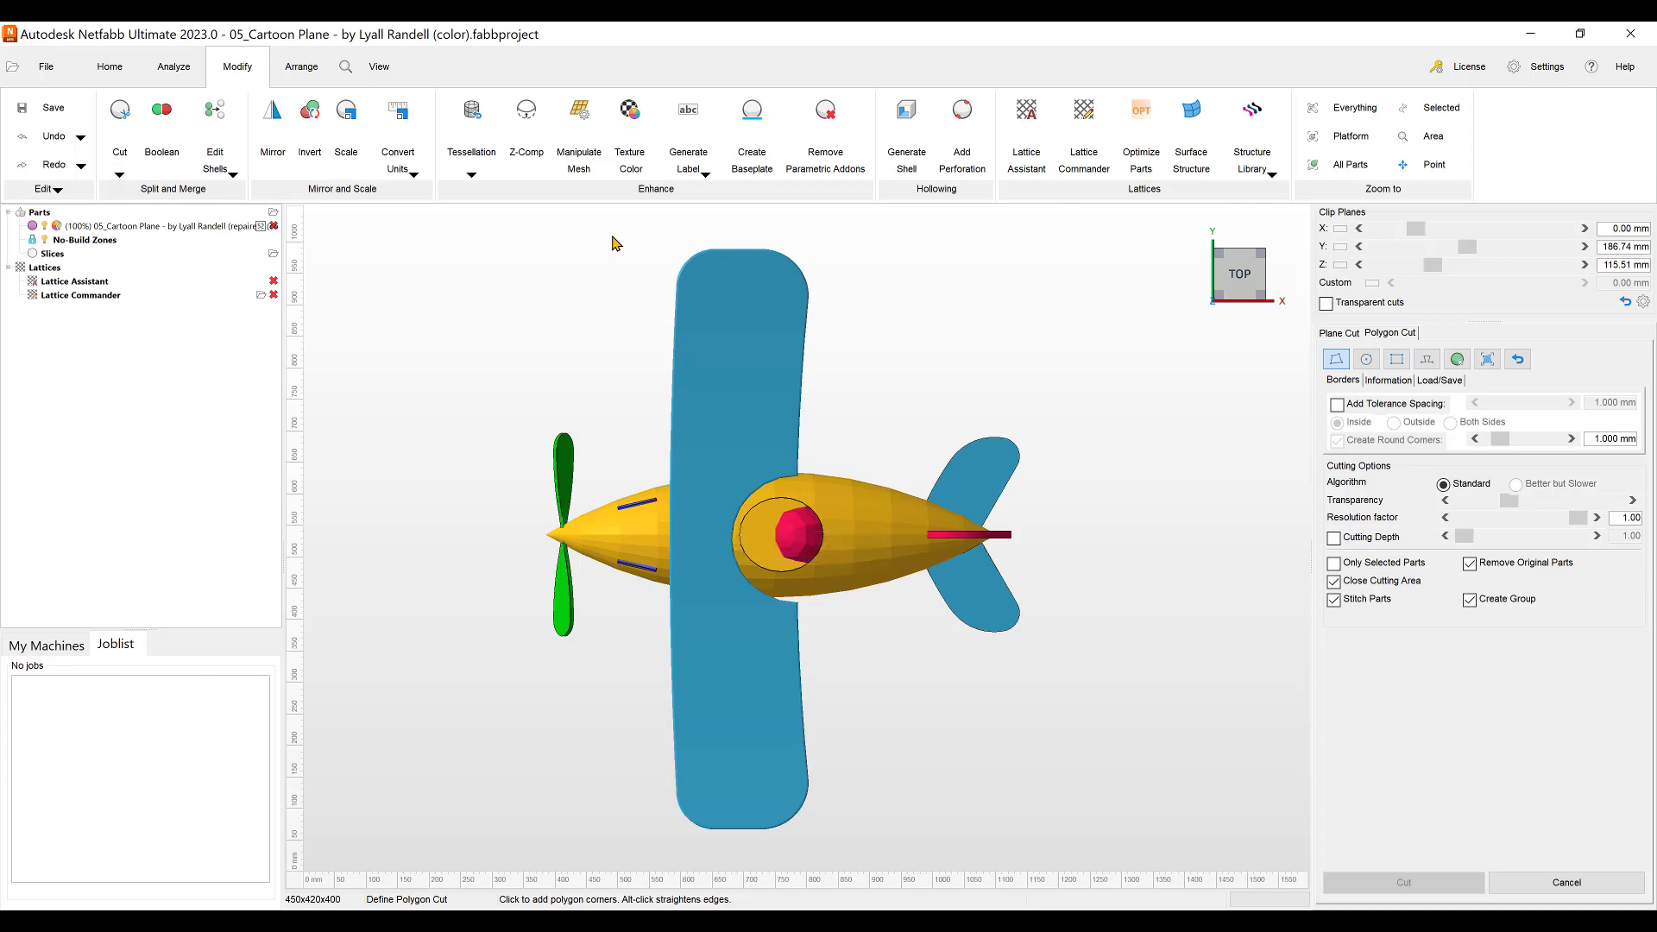
pyautogui.click(615, 399)
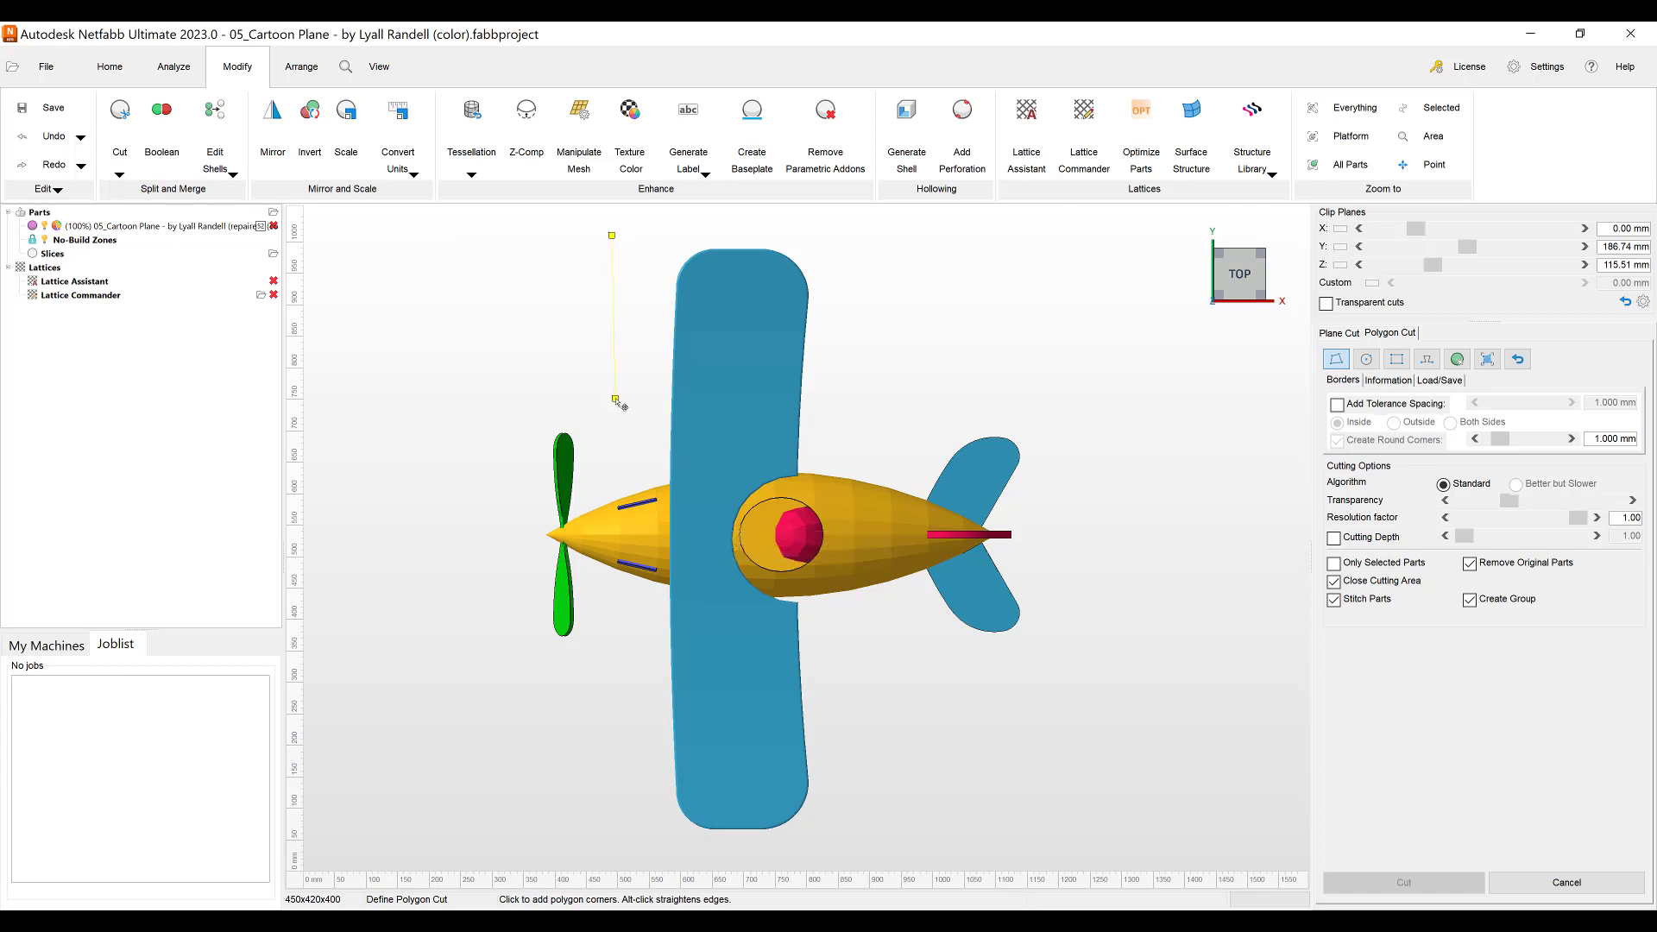
pyautogui.click(841, 406)
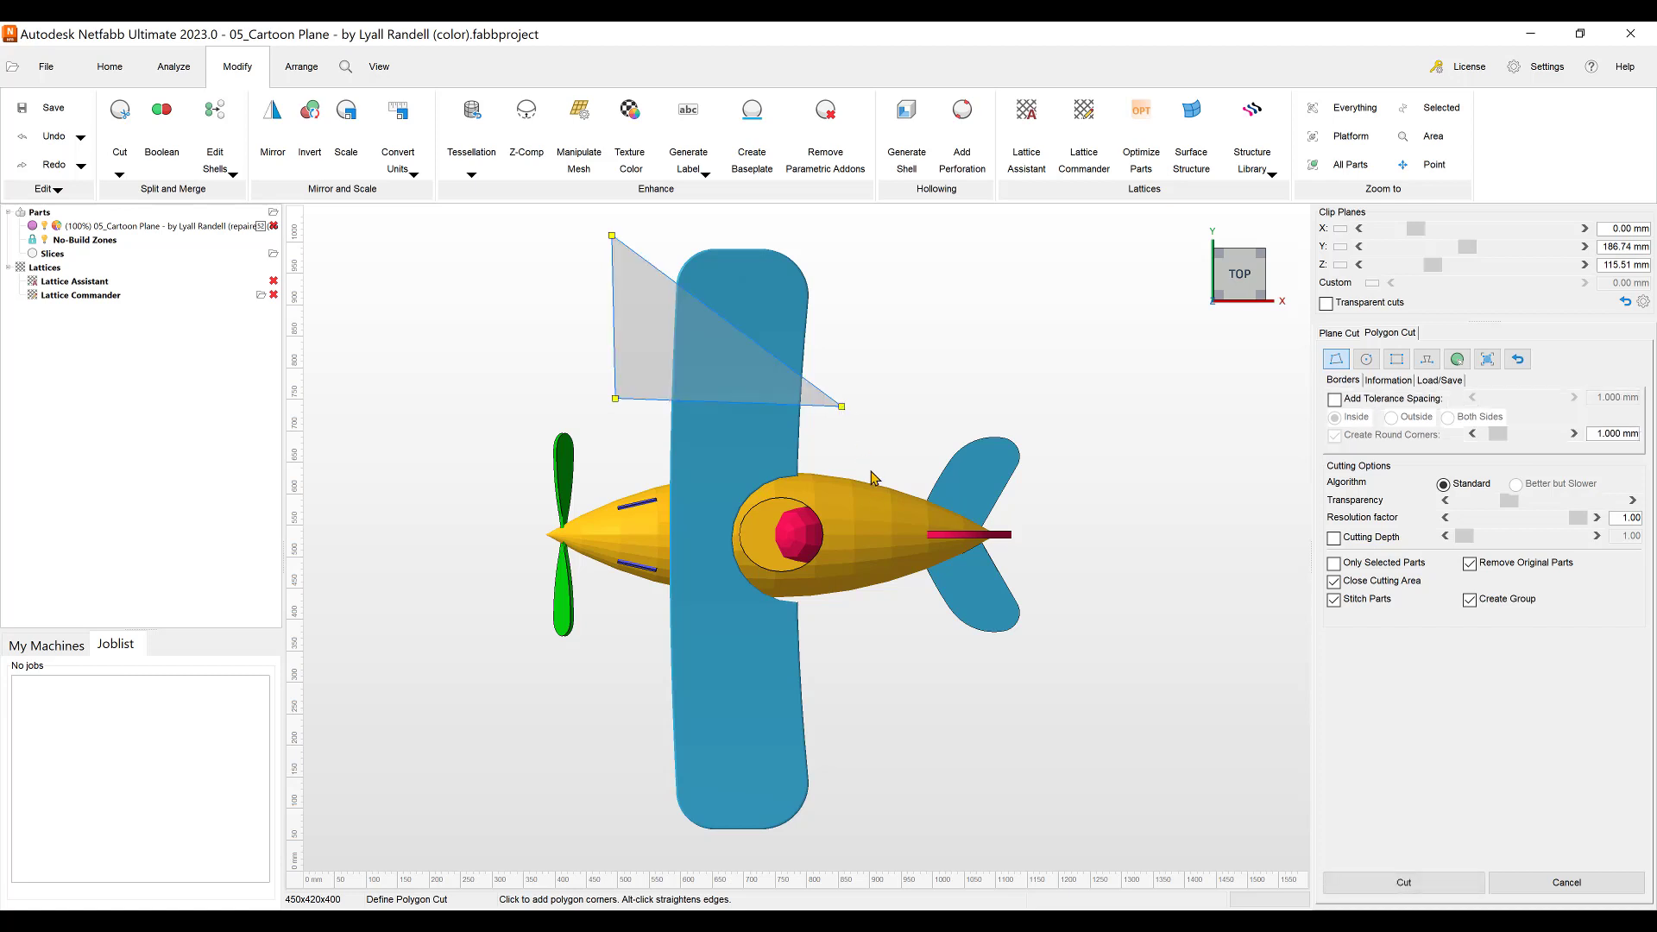
pyautogui.moveTo(870, 464); pyautogui.dragTo(866, 333, button='right')
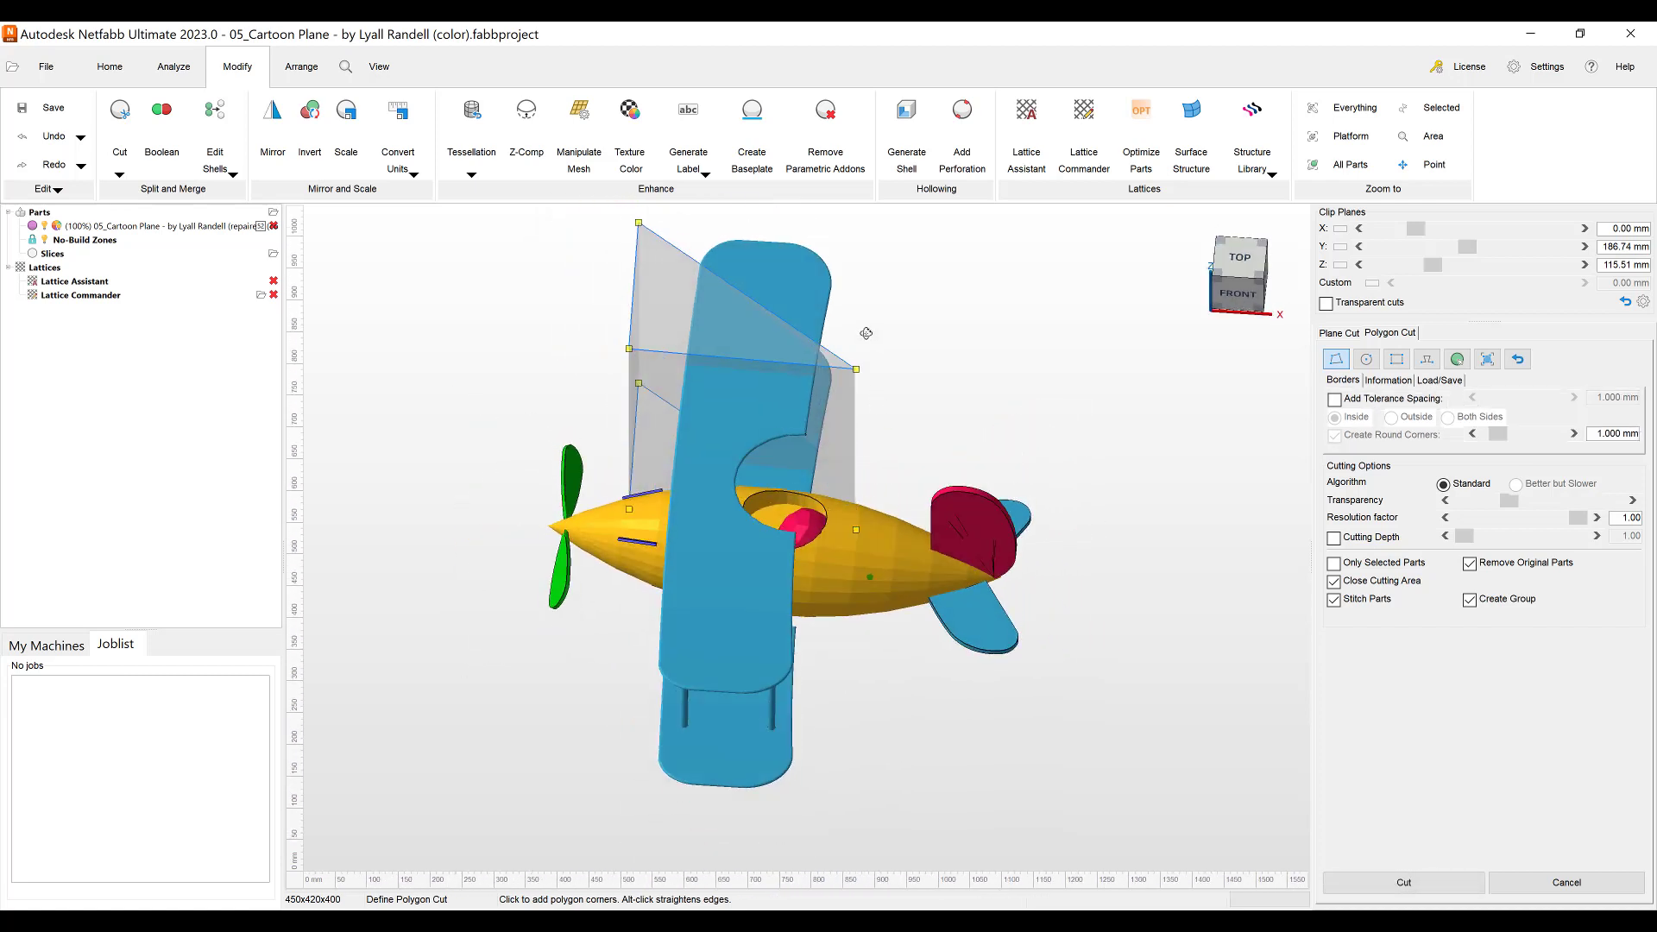
pyautogui.click(1239, 259)
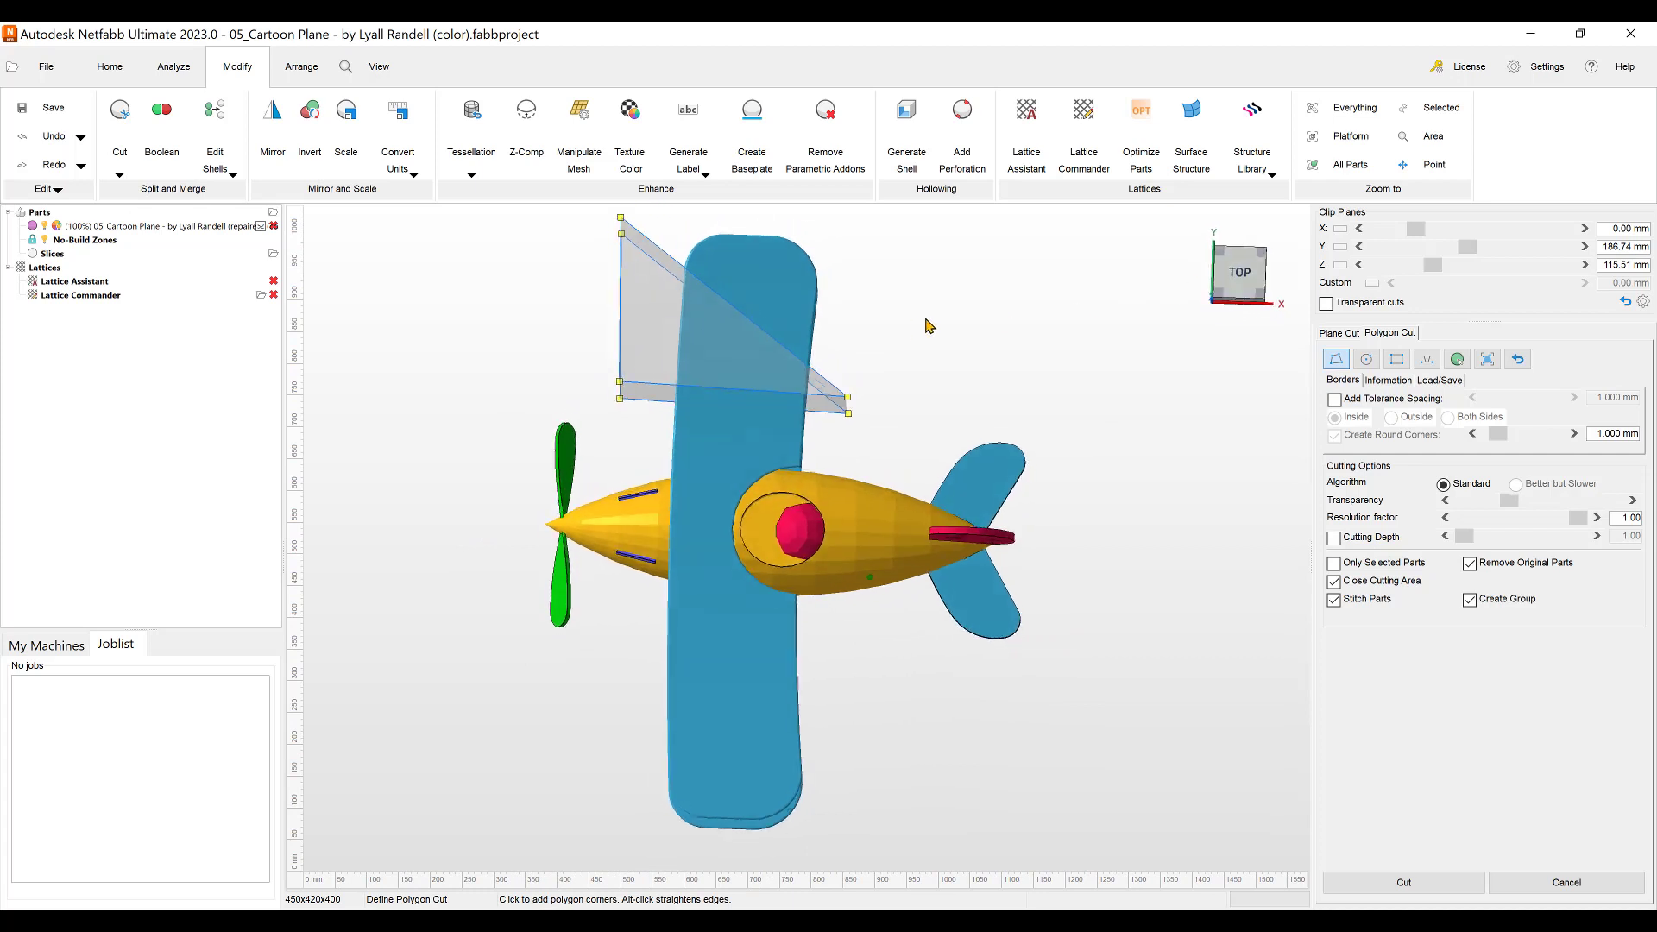
pyautogui.click(850, 244)
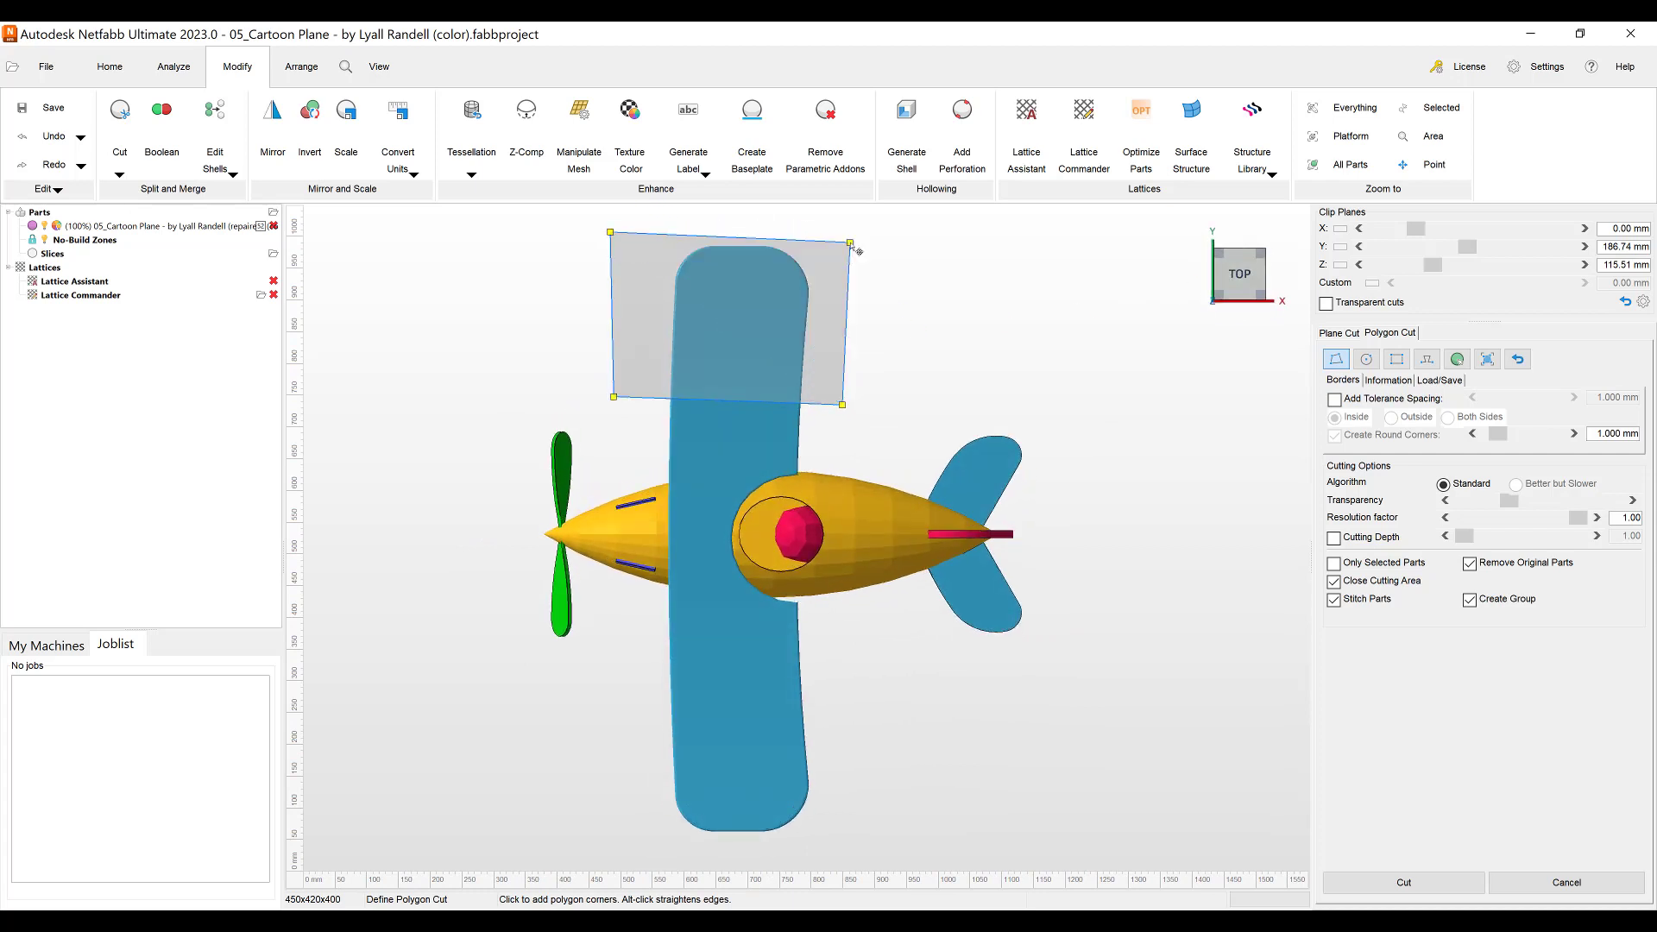
# - Give the polygon's bottom edge Dove tailed pins through Edit Edge and apply them
pyautogui.rightClick(746, 409)
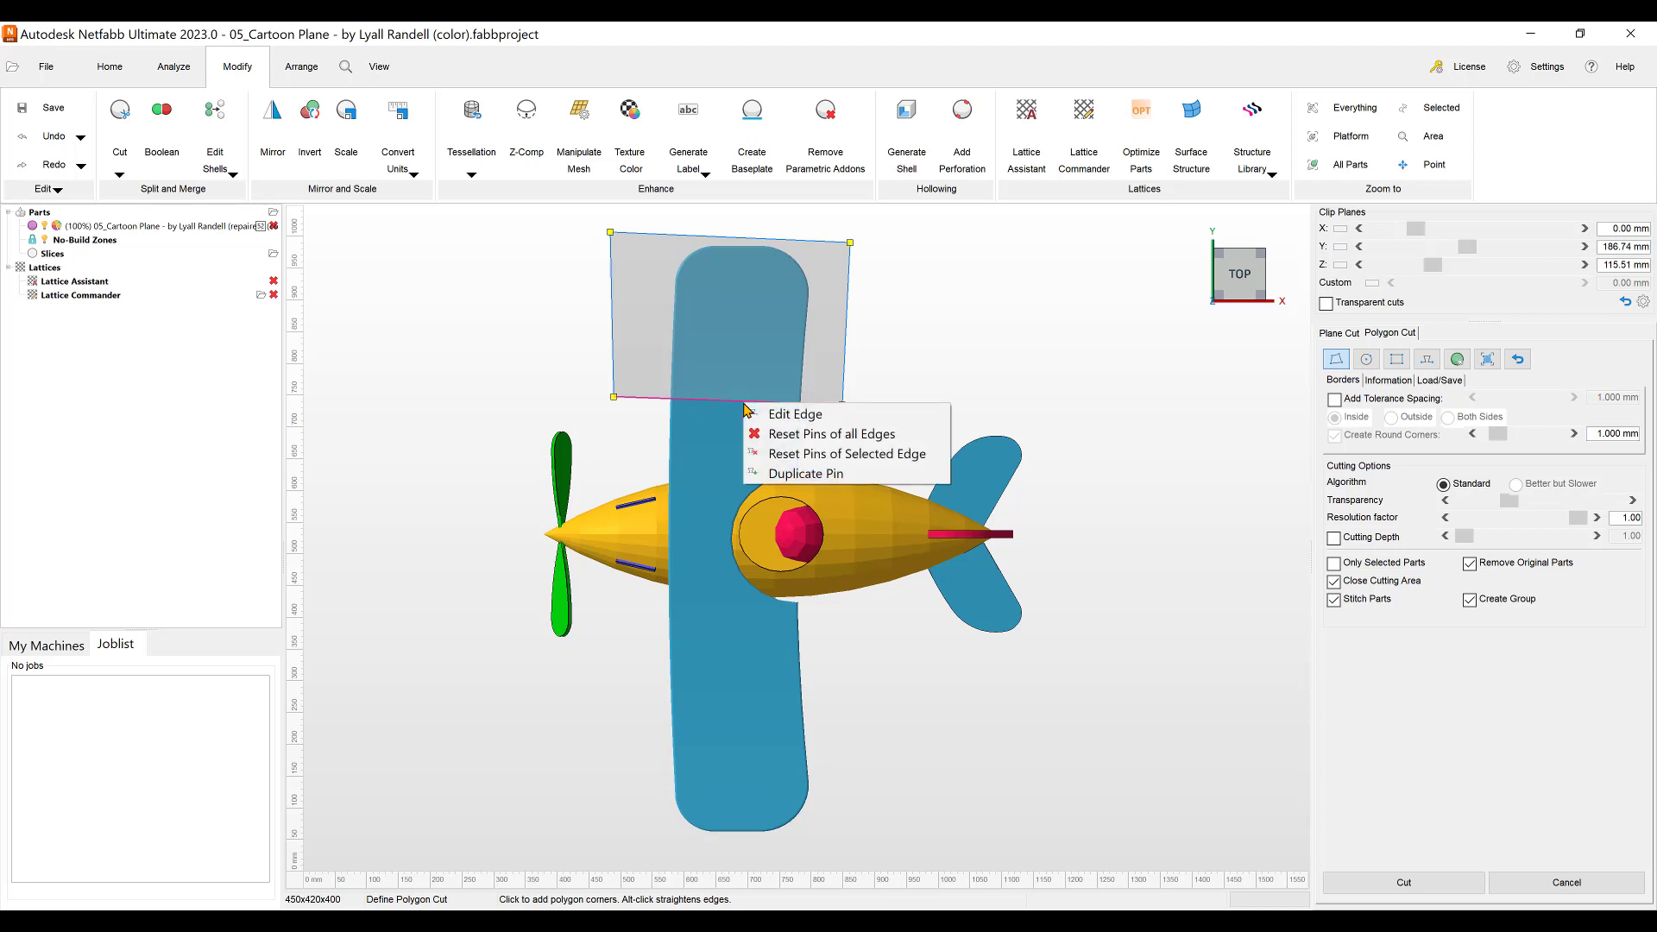
pyautogui.click(774, 415)
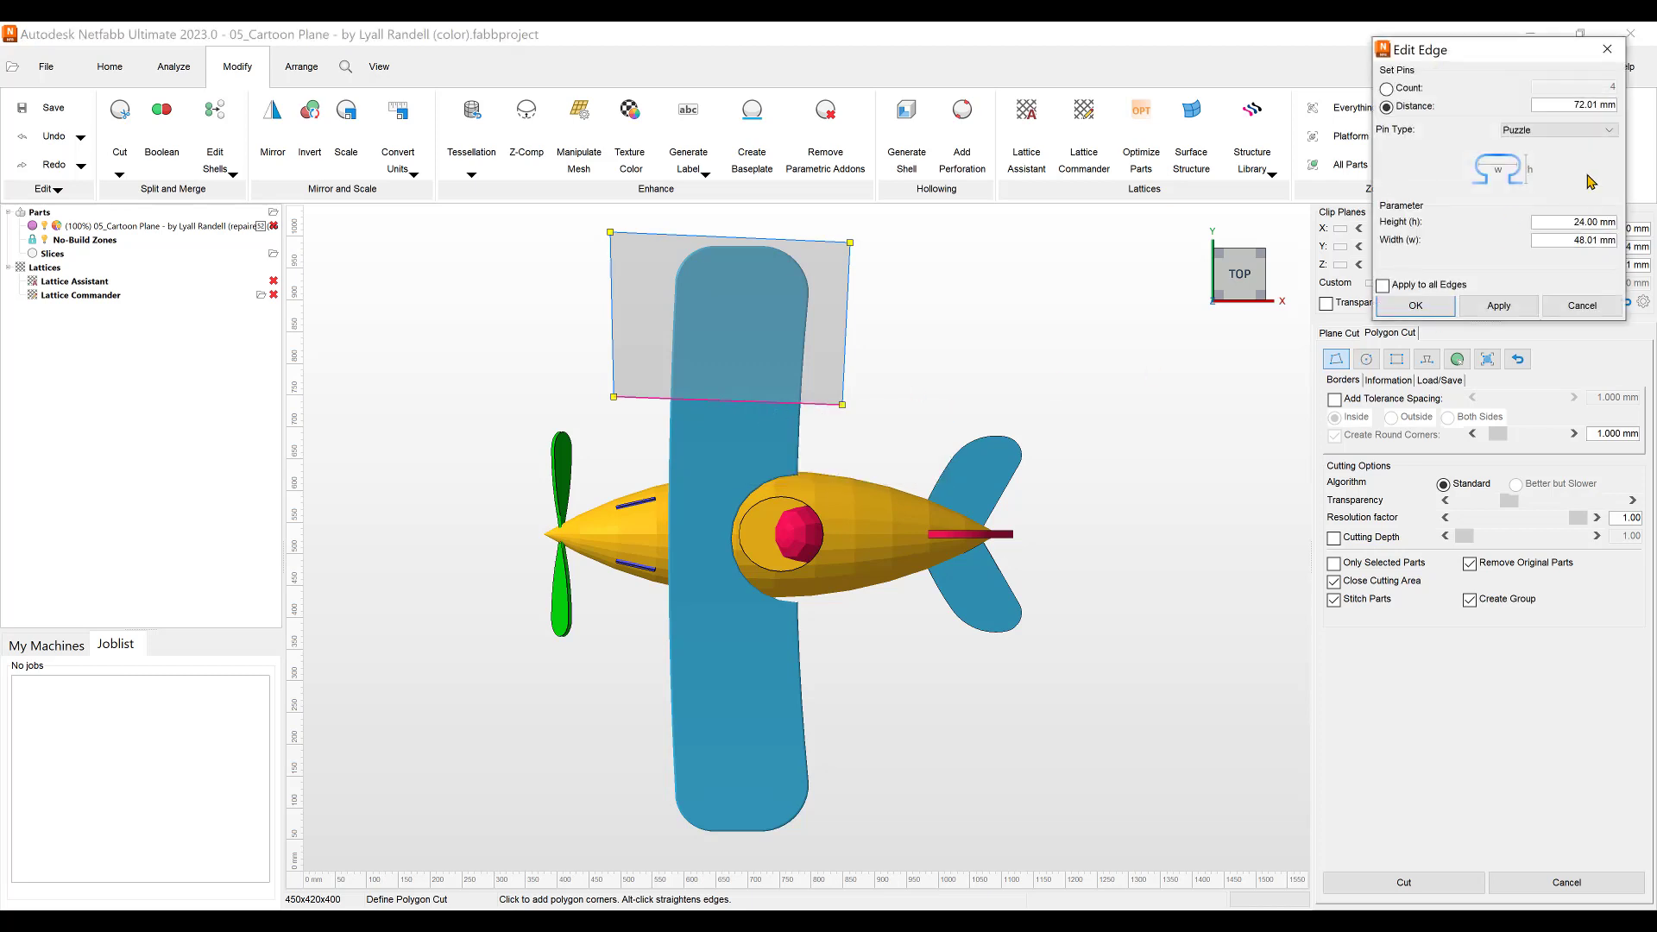
pyautogui.click(1610, 131)
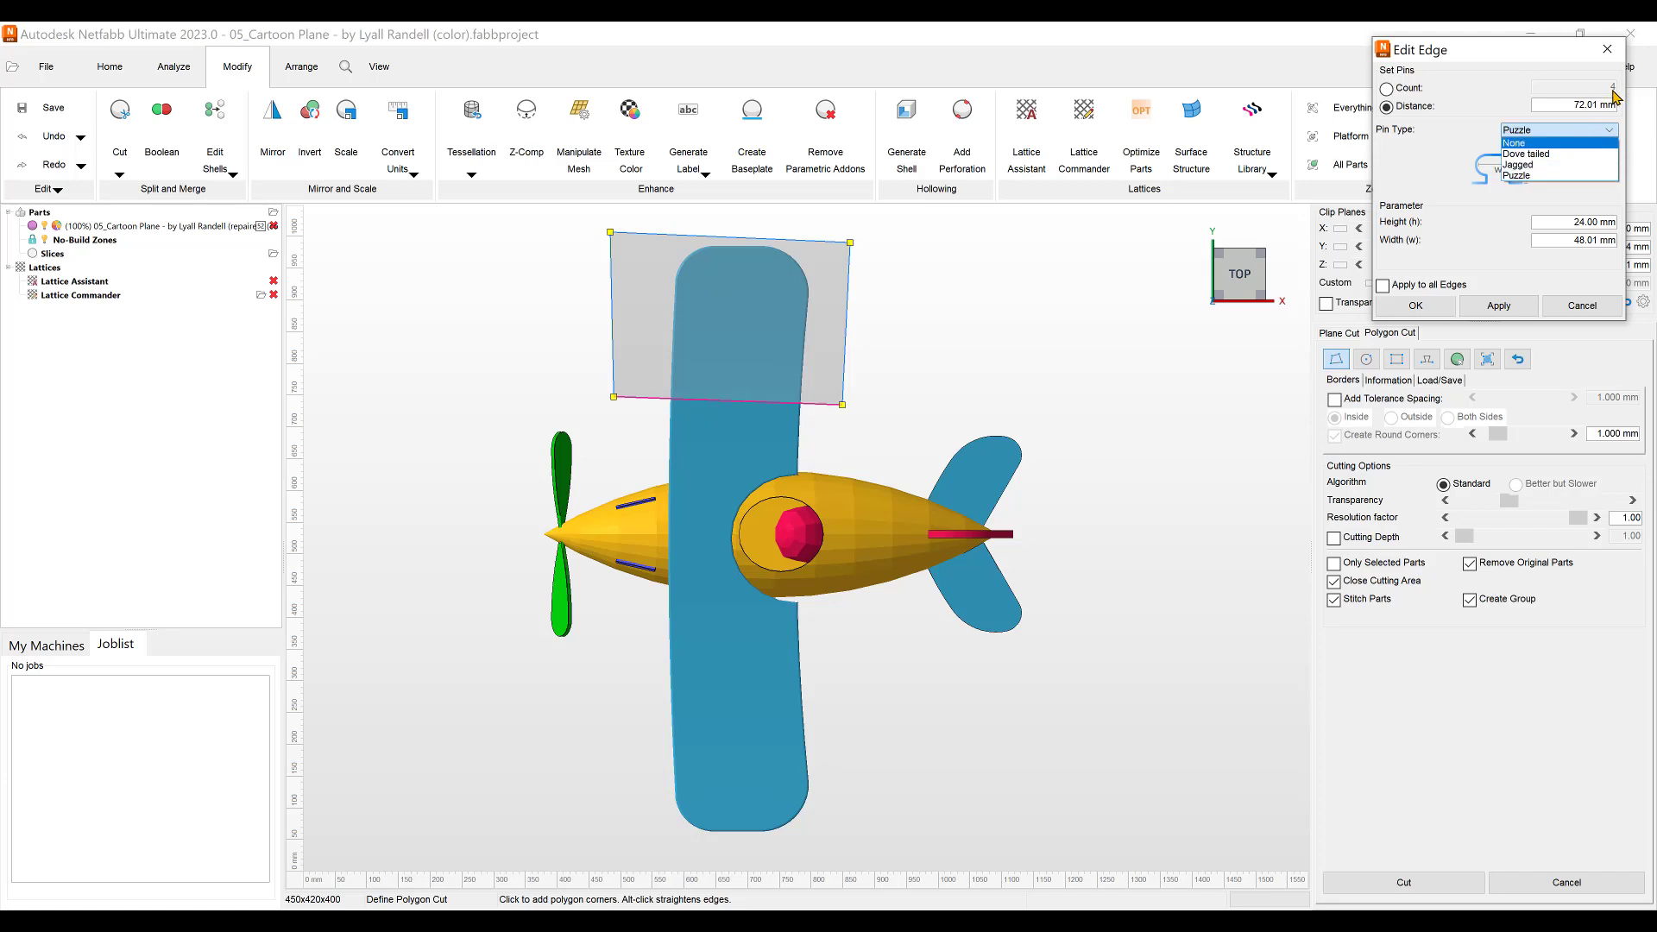
pyautogui.click(1544, 155)
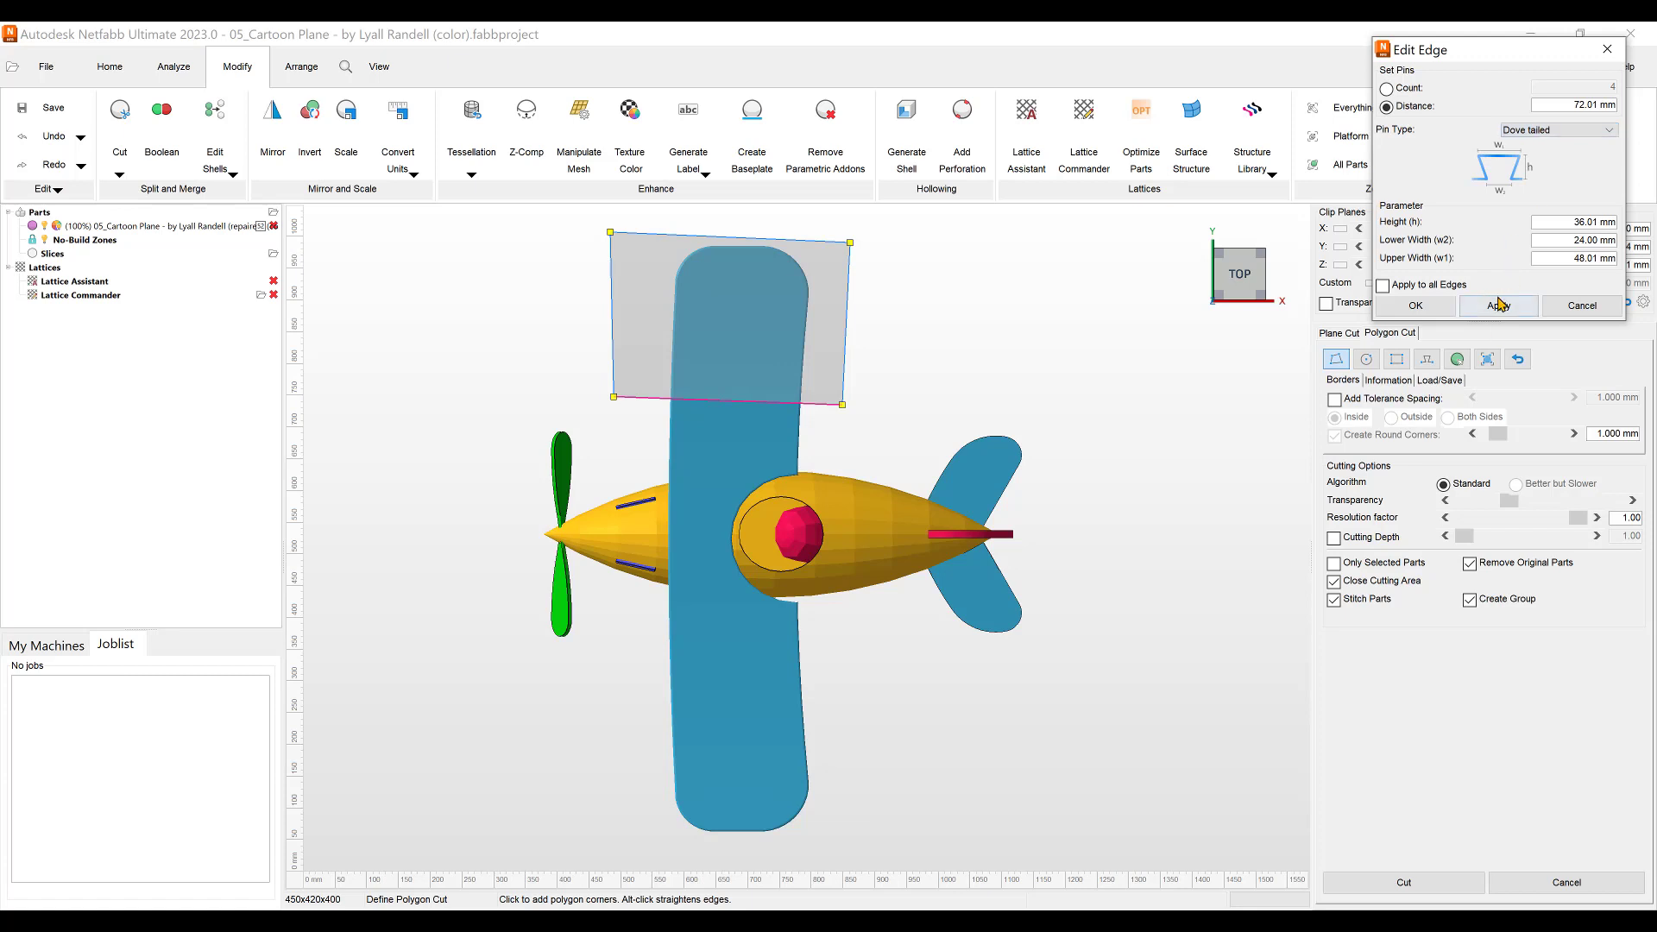
pyautogui.click(1499, 308)
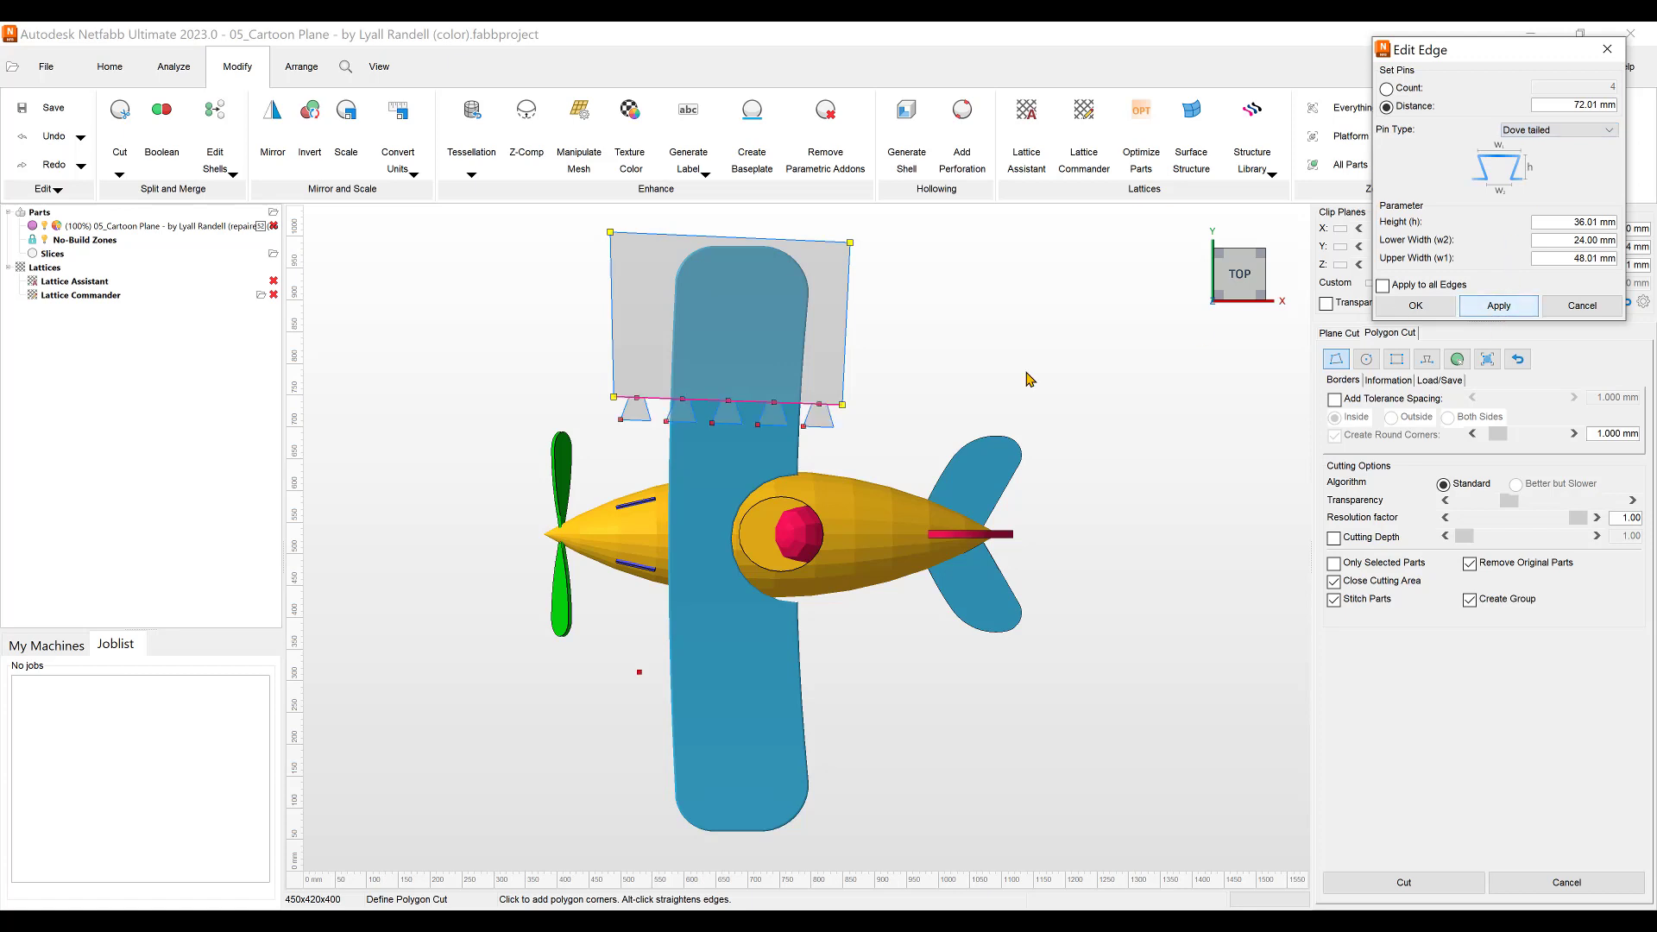
pyautogui.click(1416, 305)
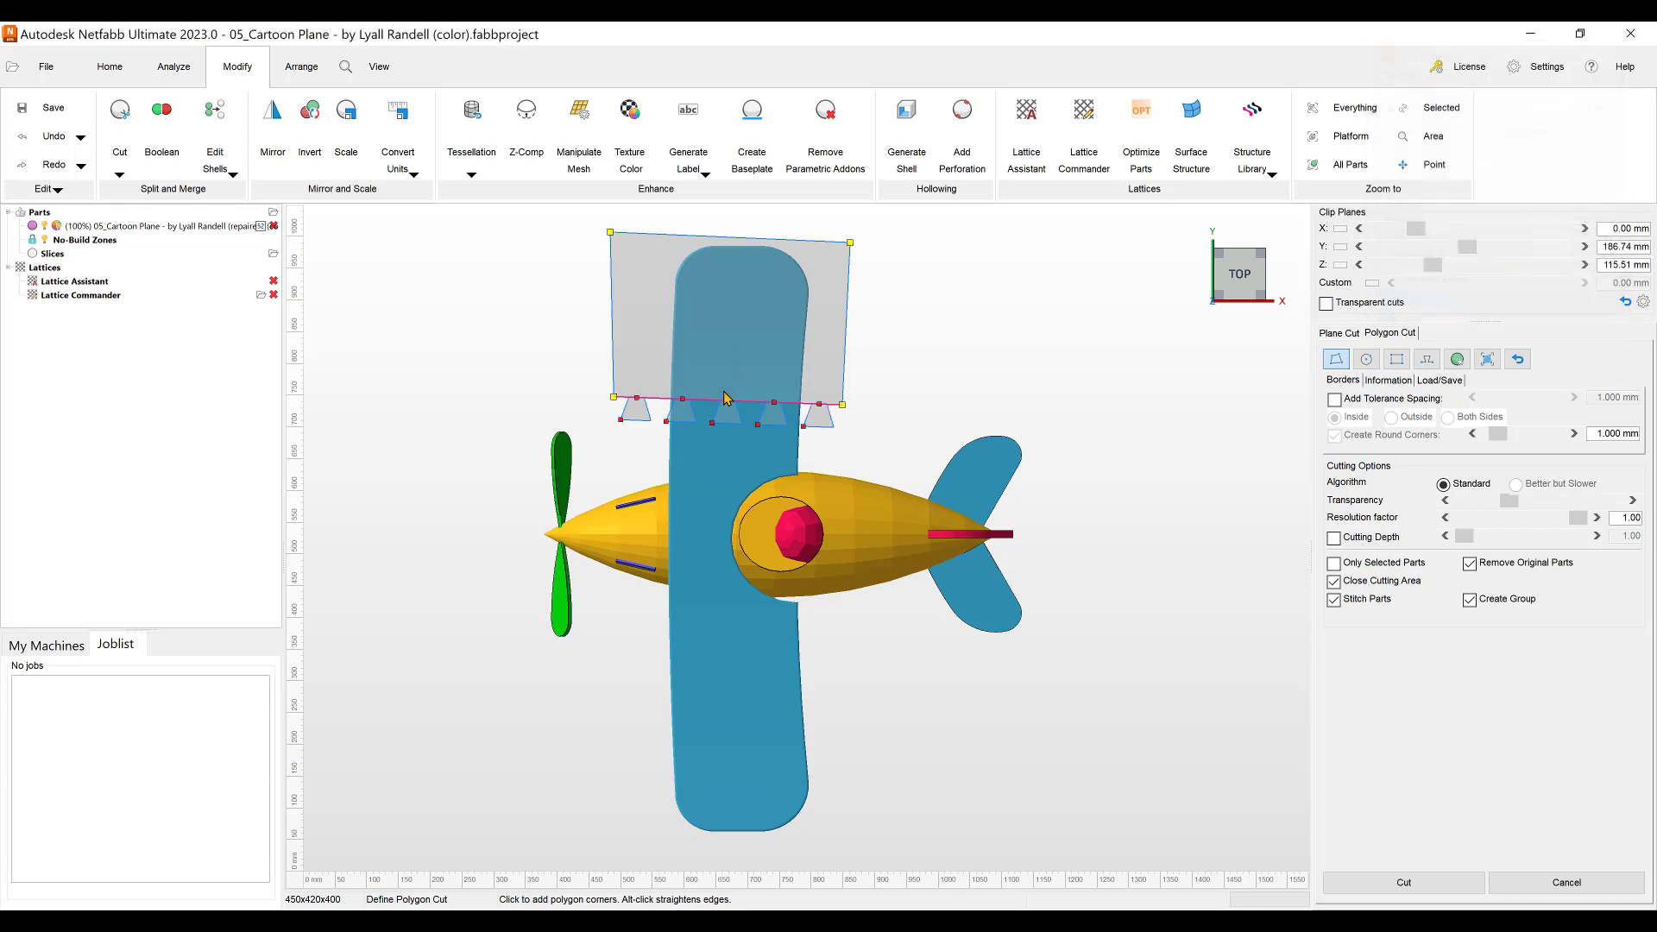
# - Shift one dovetail pin slightly right and remove another pin from the cut edge
pyautogui.scroll(3, 719, 406)
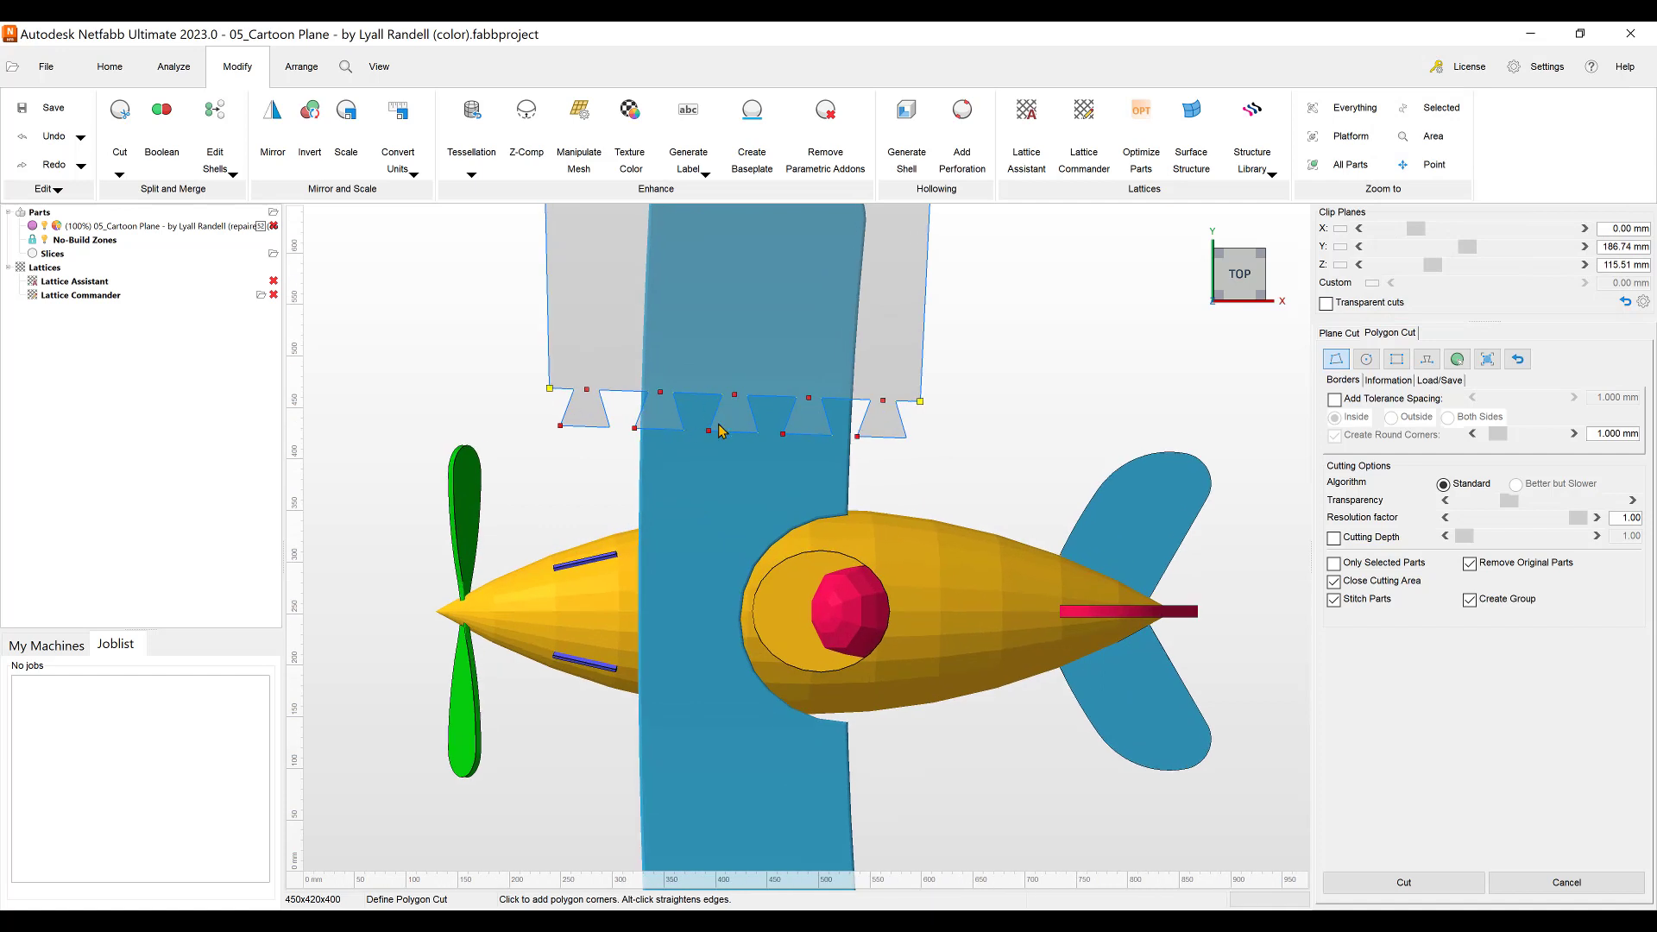
pyautogui.scroll(-2, 720, 406)
pyautogui.scroll(2, 754, 388)
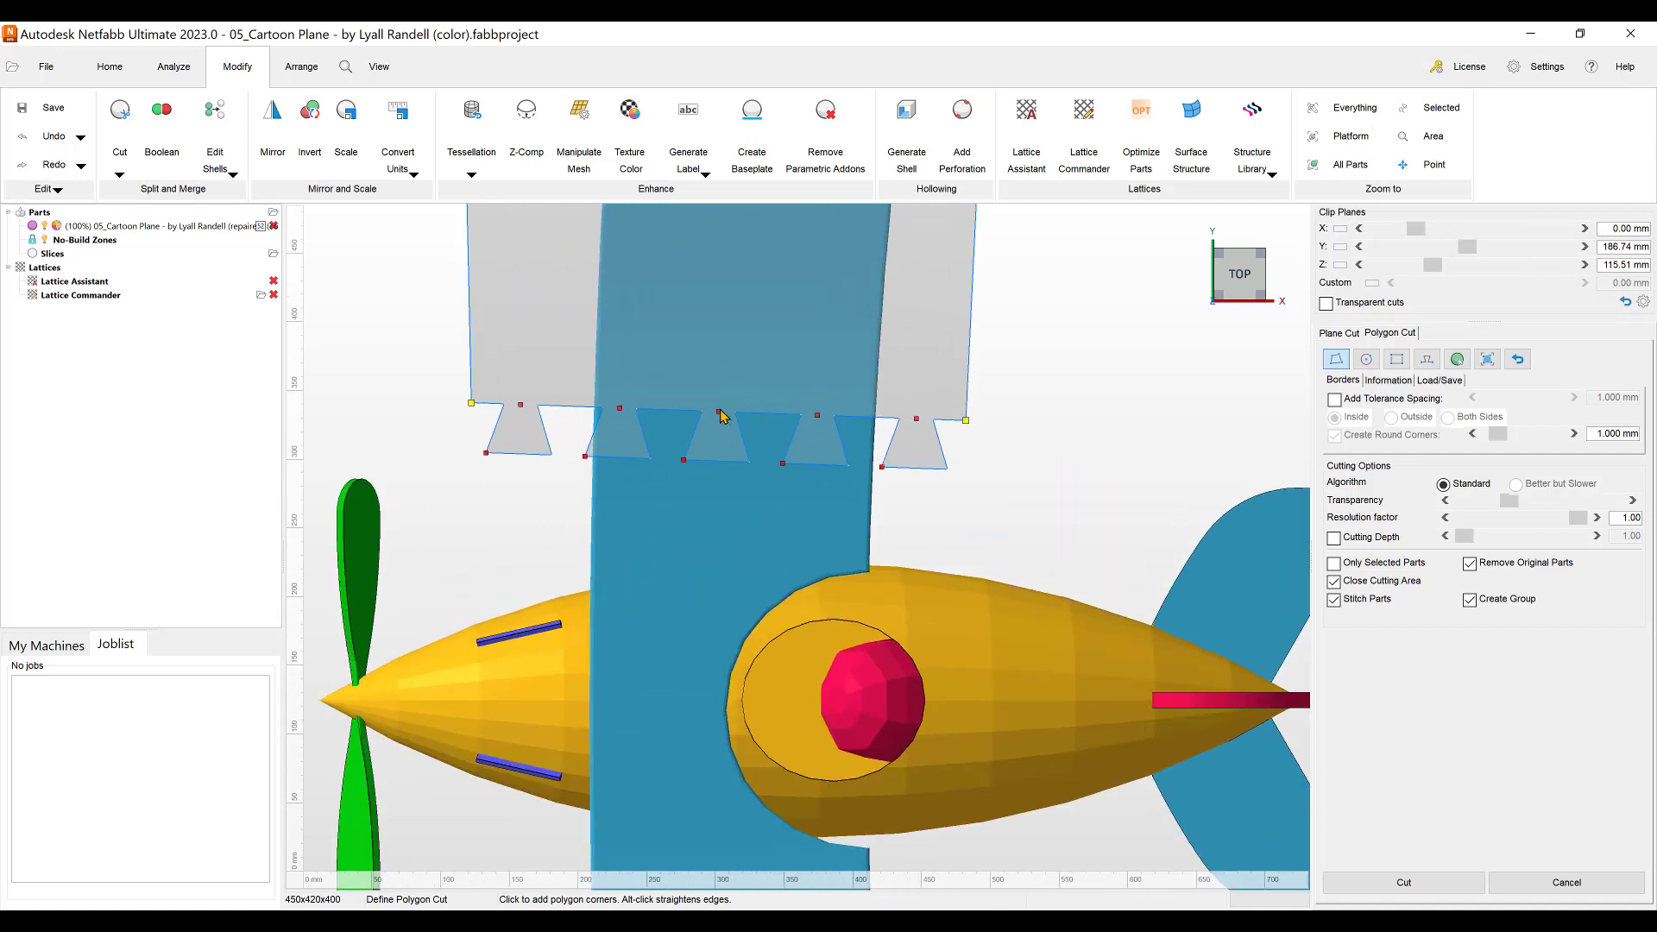
pyautogui.moveTo(719, 417)
pyautogui.mouseDown()
pyautogui.moveTo(761, 418)
pyautogui.moveTo(725, 417)
pyautogui.mouseUp()
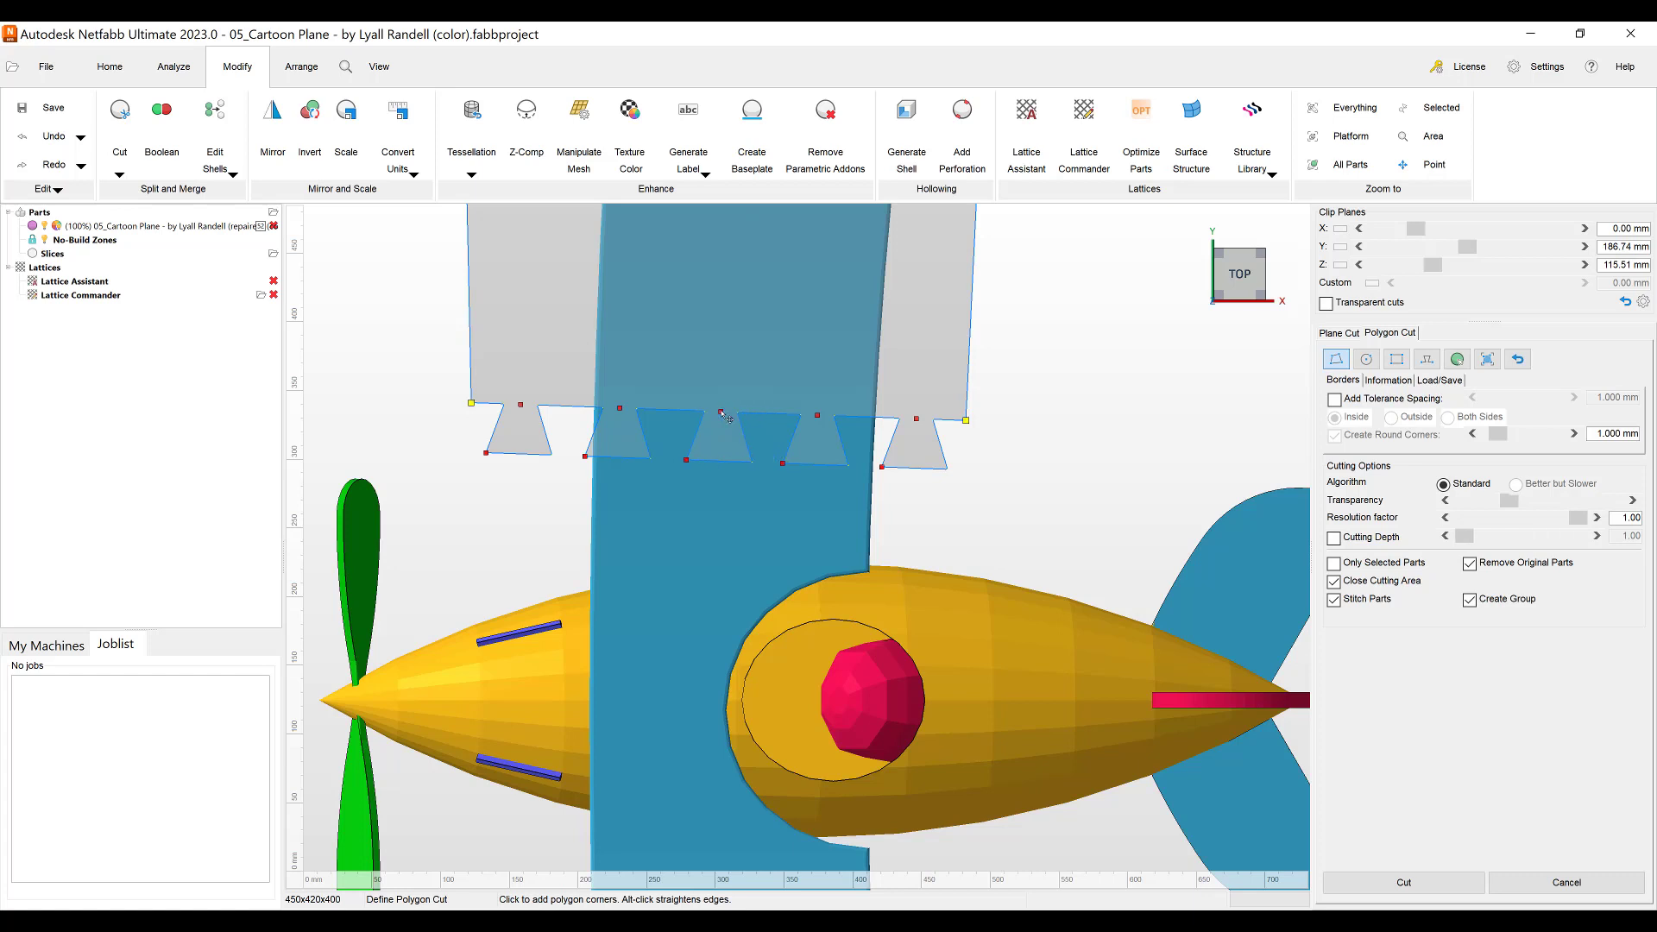
pyautogui.rightClick(621, 411)
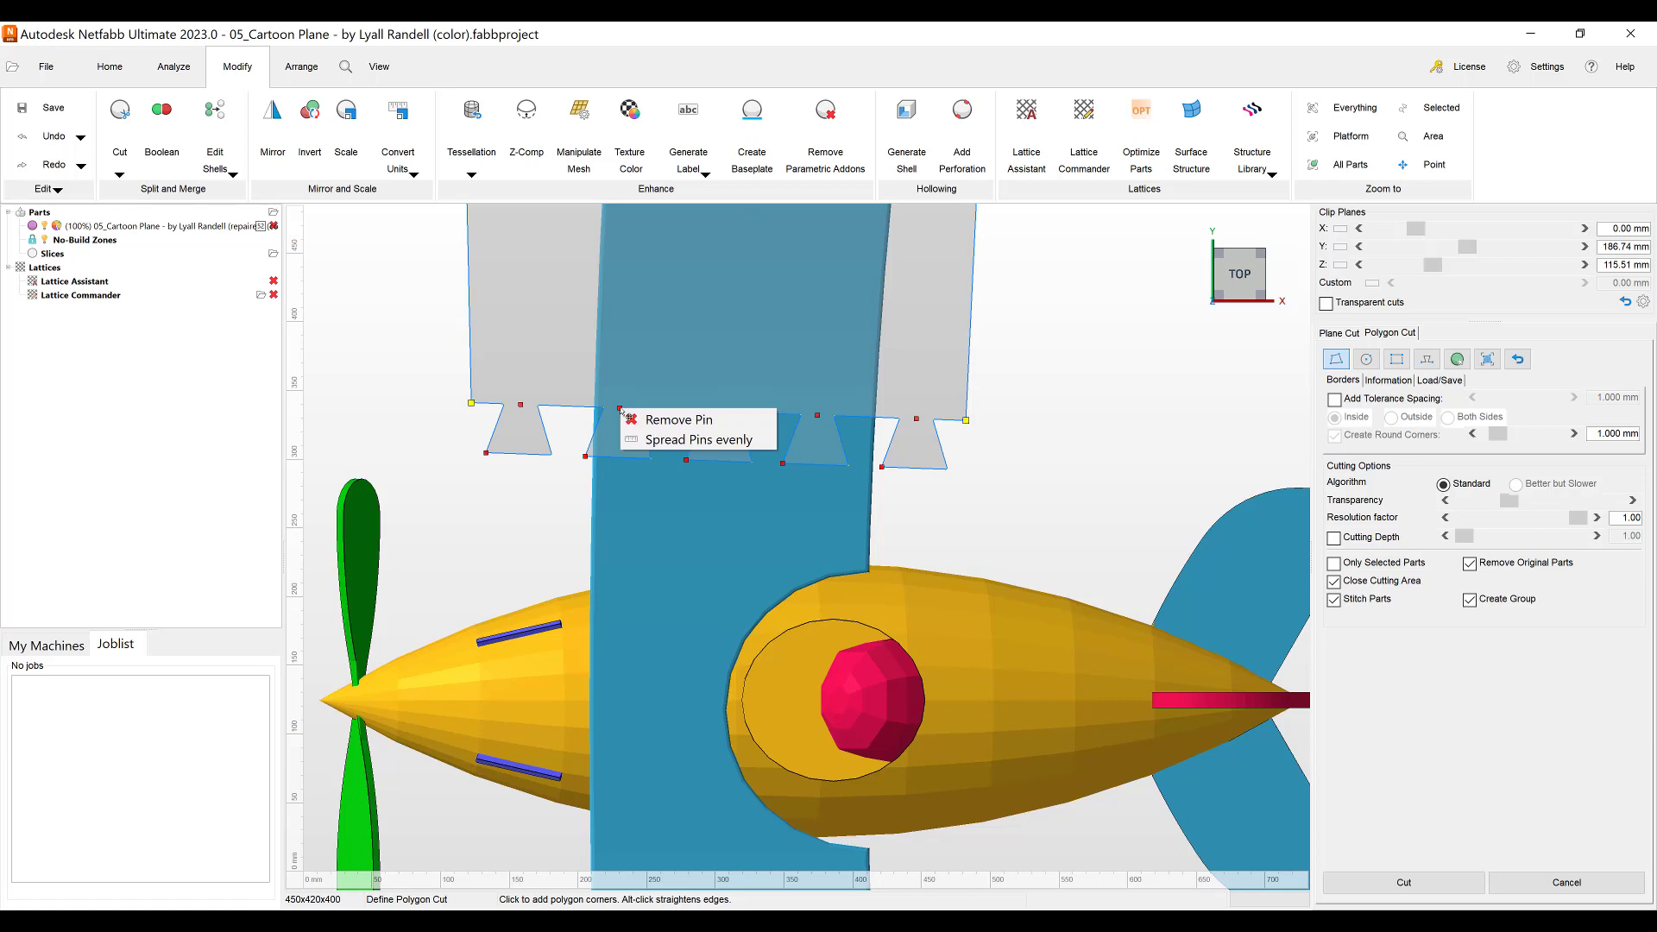
pyautogui.click(658, 426)
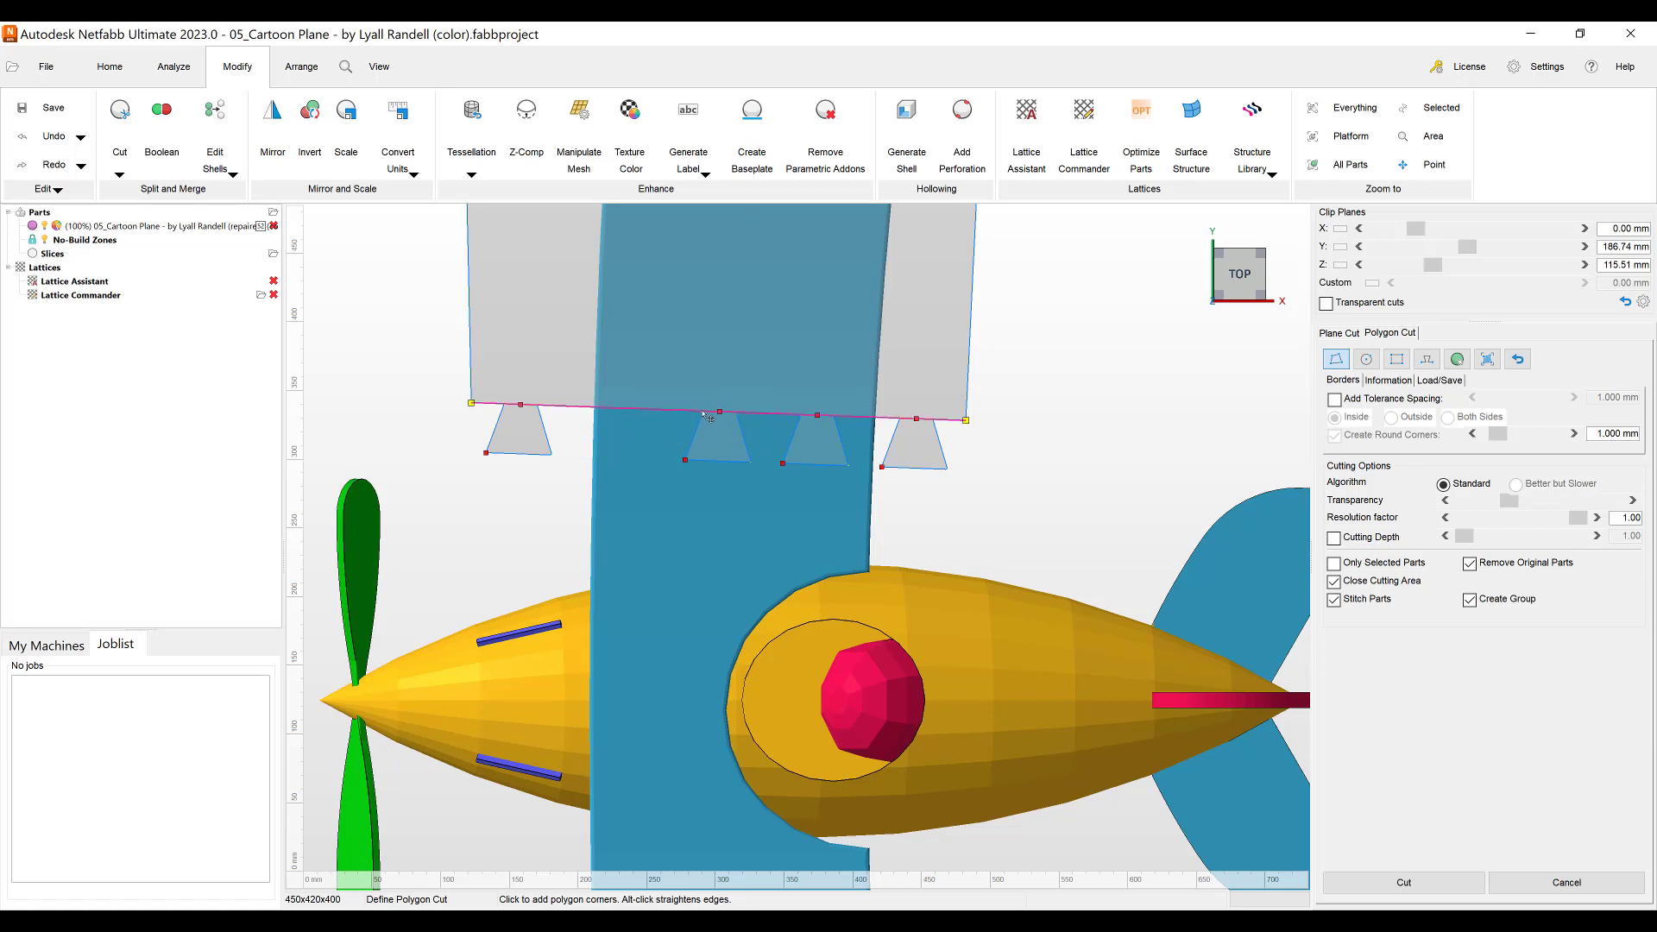
# - Move the two remaining dovetail pins left and pull their lower corners down slightly
pyautogui.moveTo(707, 416); pyautogui.dragTo(668, 414)
pyautogui.moveTo(816, 419); pyautogui.dragTo(791, 416)
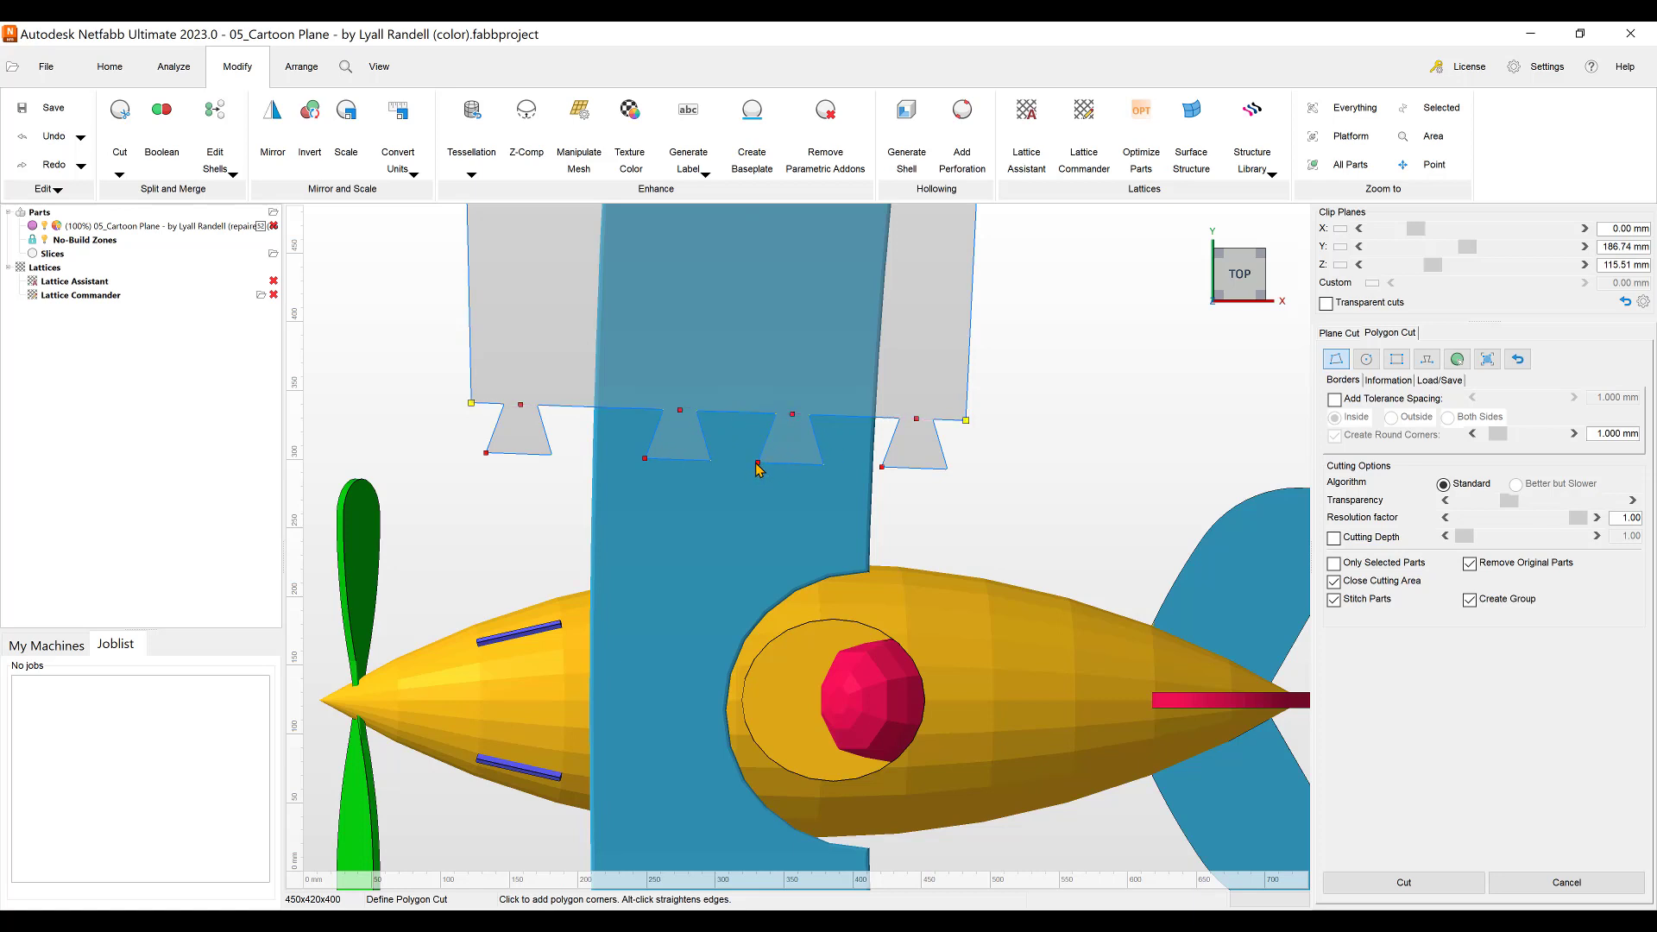
pyautogui.moveTo(758, 464); pyautogui.dragTo(753, 473)
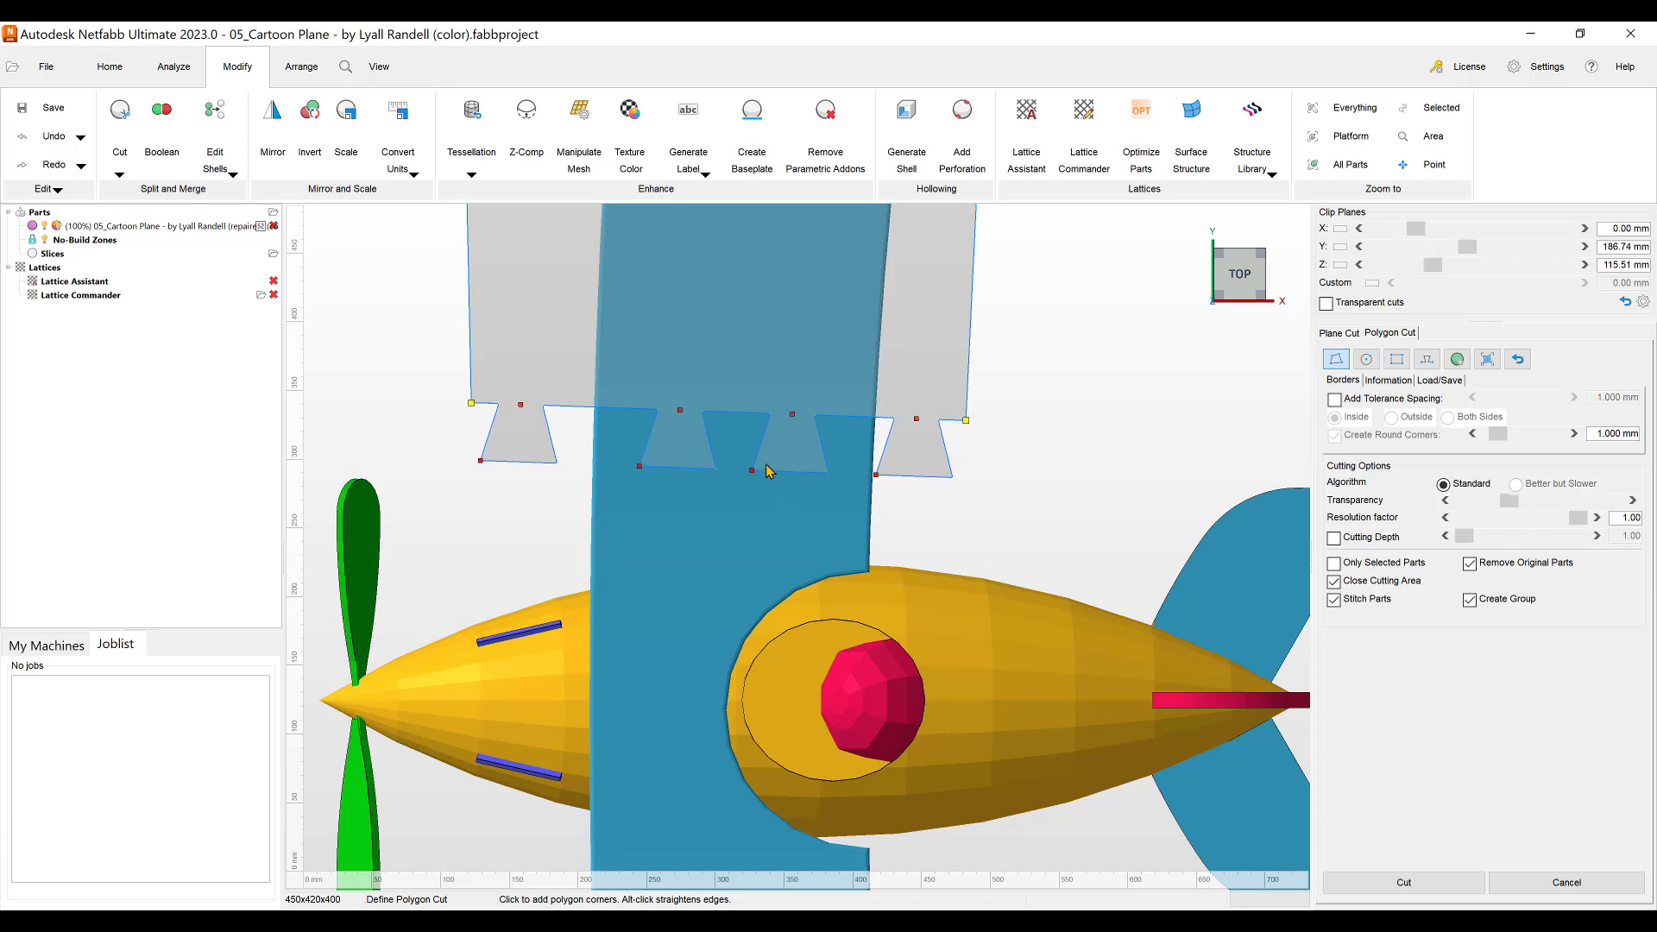
# - Cut the plane along the dovetail polygon and move the wing piece aside to inspect the joint
pyautogui.click(1404, 882)
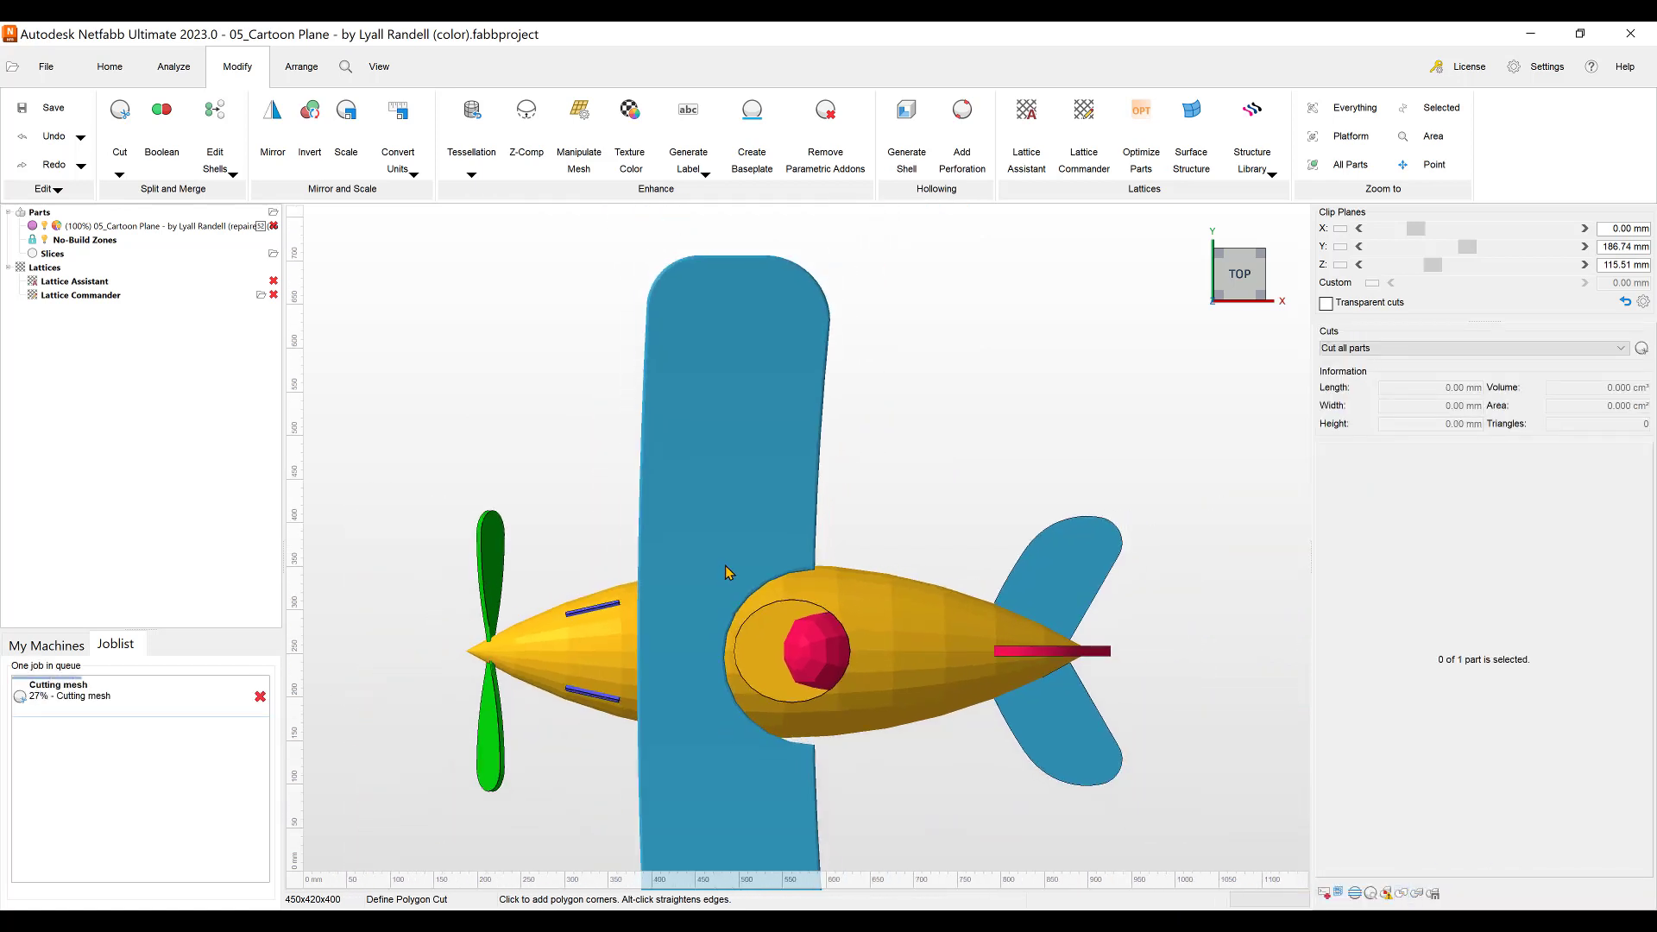
pyautogui.click(738, 396)
pyautogui.moveTo(790, 380); pyautogui.dragTo(976, 381)
pyautogui.moveTo(969, 656); pyautogui.dragTo(972, 562, button='right')
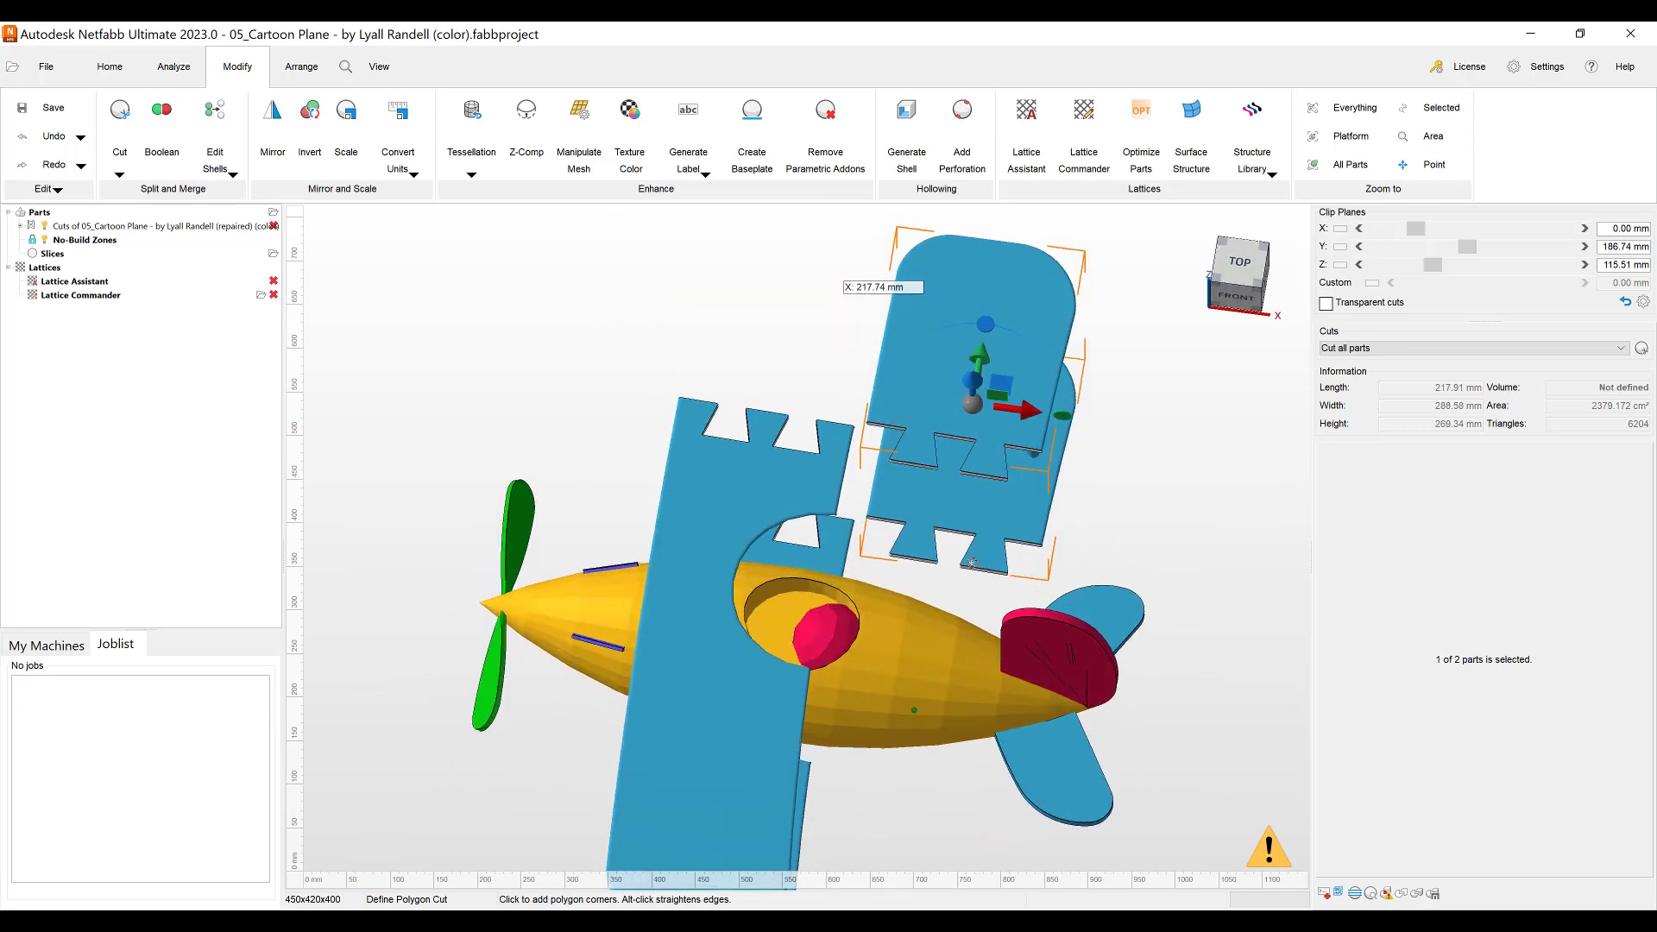
# - Undo the piece move and the dovetail cut to restore the whole plane
pyautogui.click(48, 140)
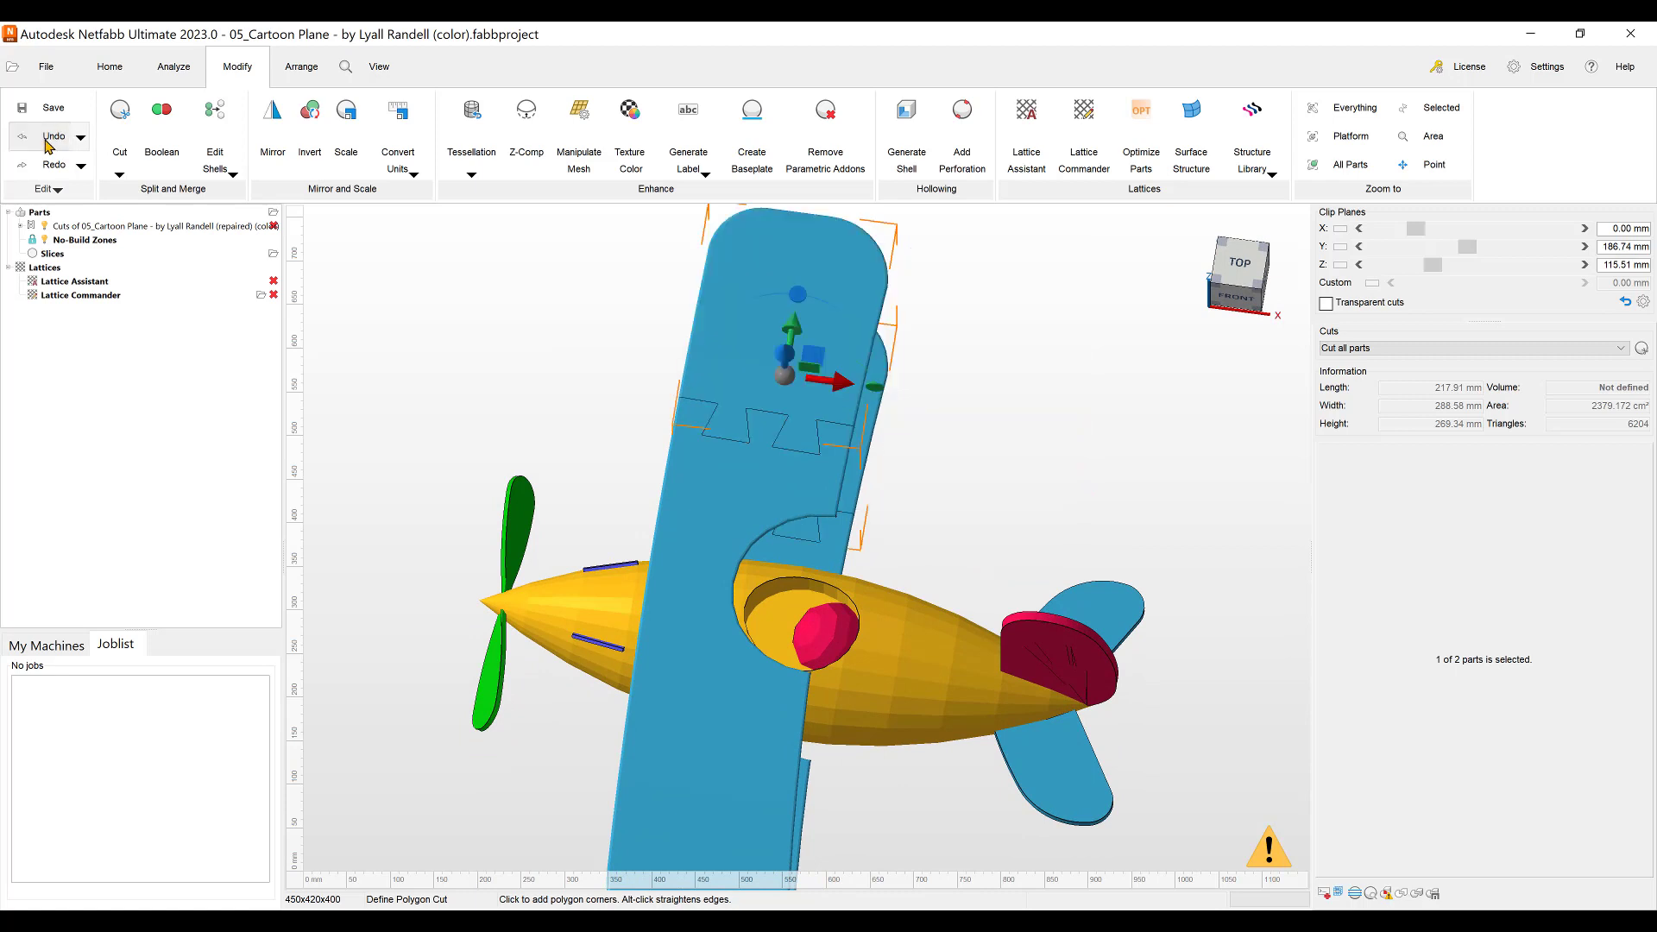
pyautogui.click(48, 140)
pyautogui.click(1240, 263)
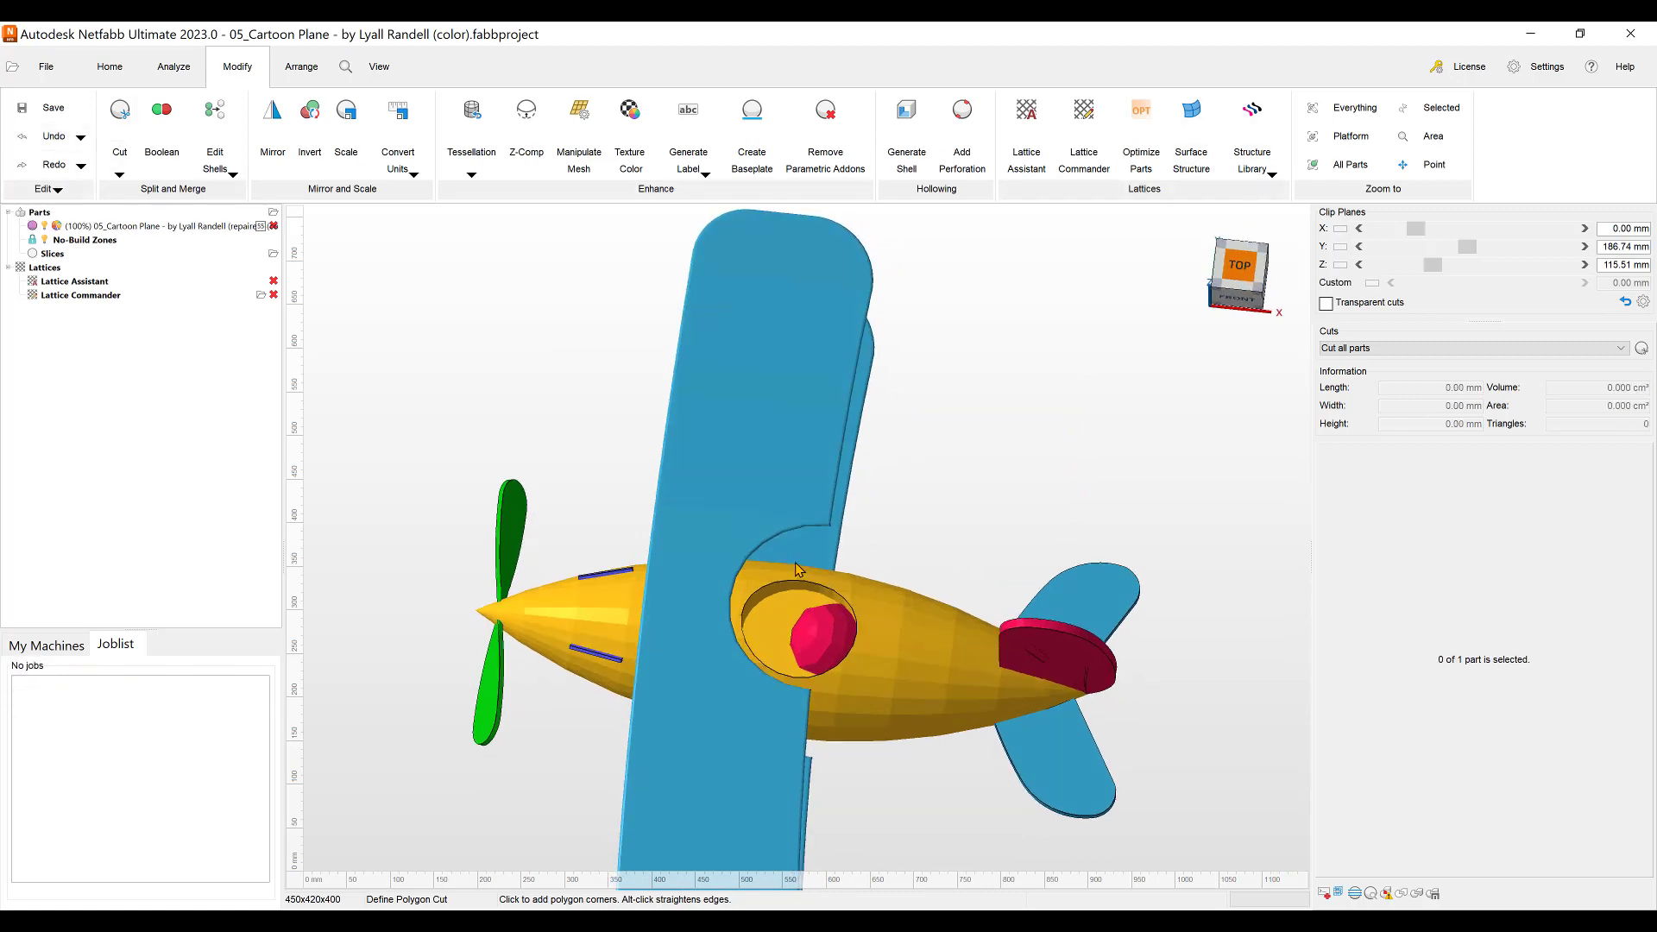
pyautogui.scroll(-1, 662, 429)
pyautogui.scroll(-1, 675, 345)
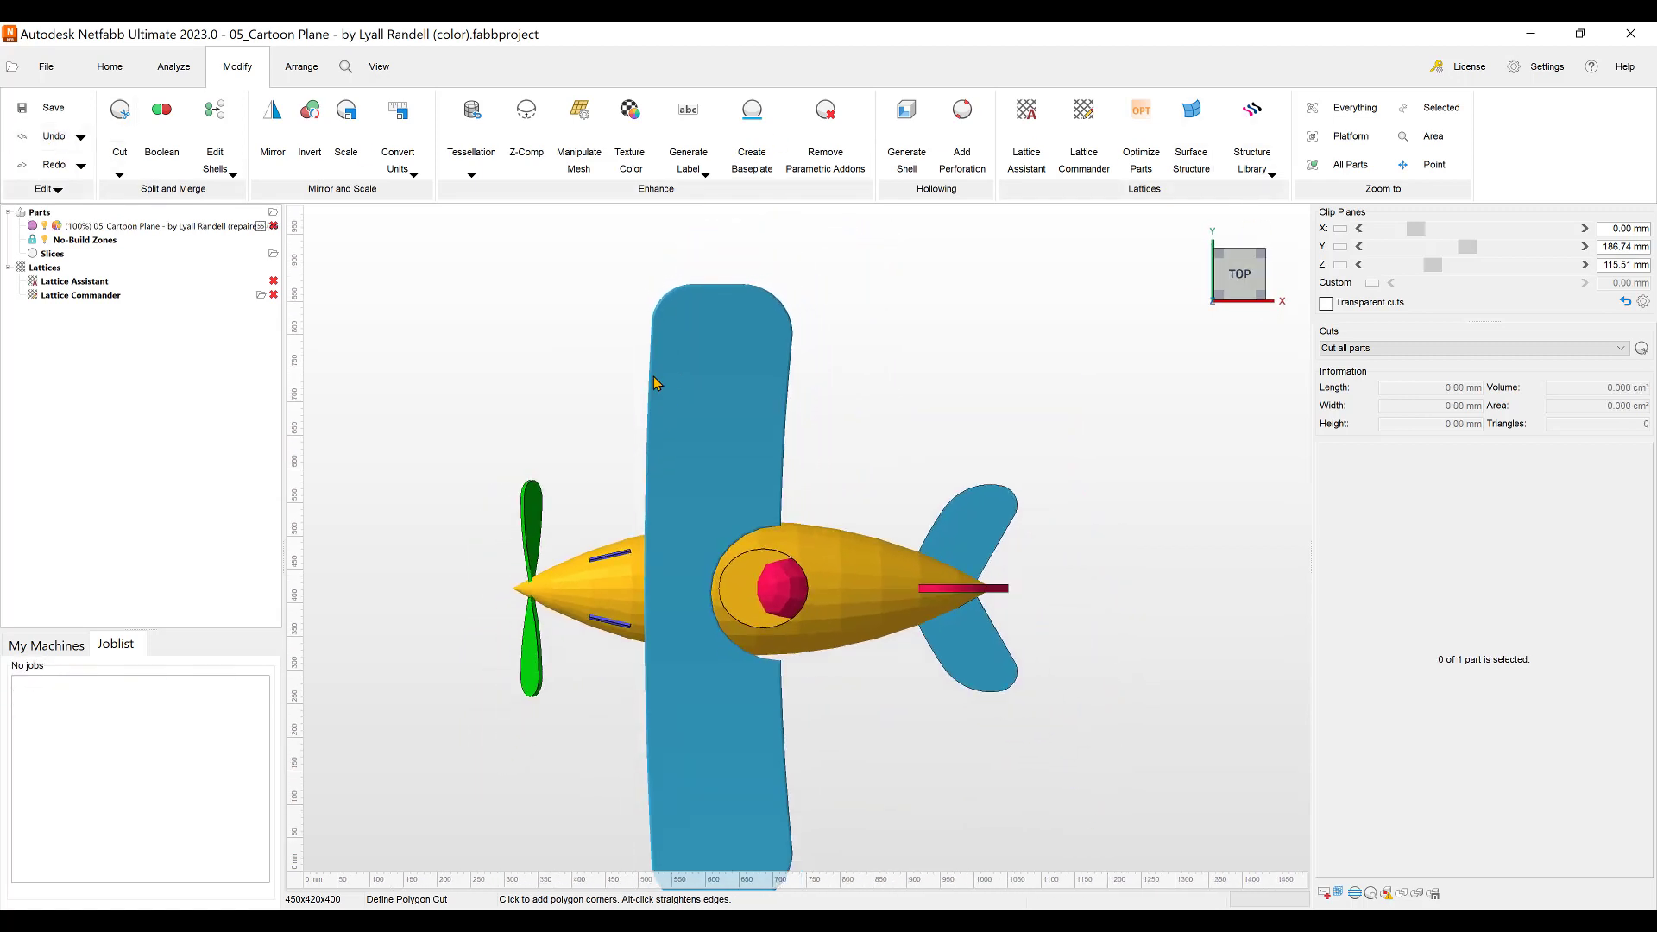
# - Start a new polygon cut with four corners around the top of the upper wing
pyautogui.click(120, 171)
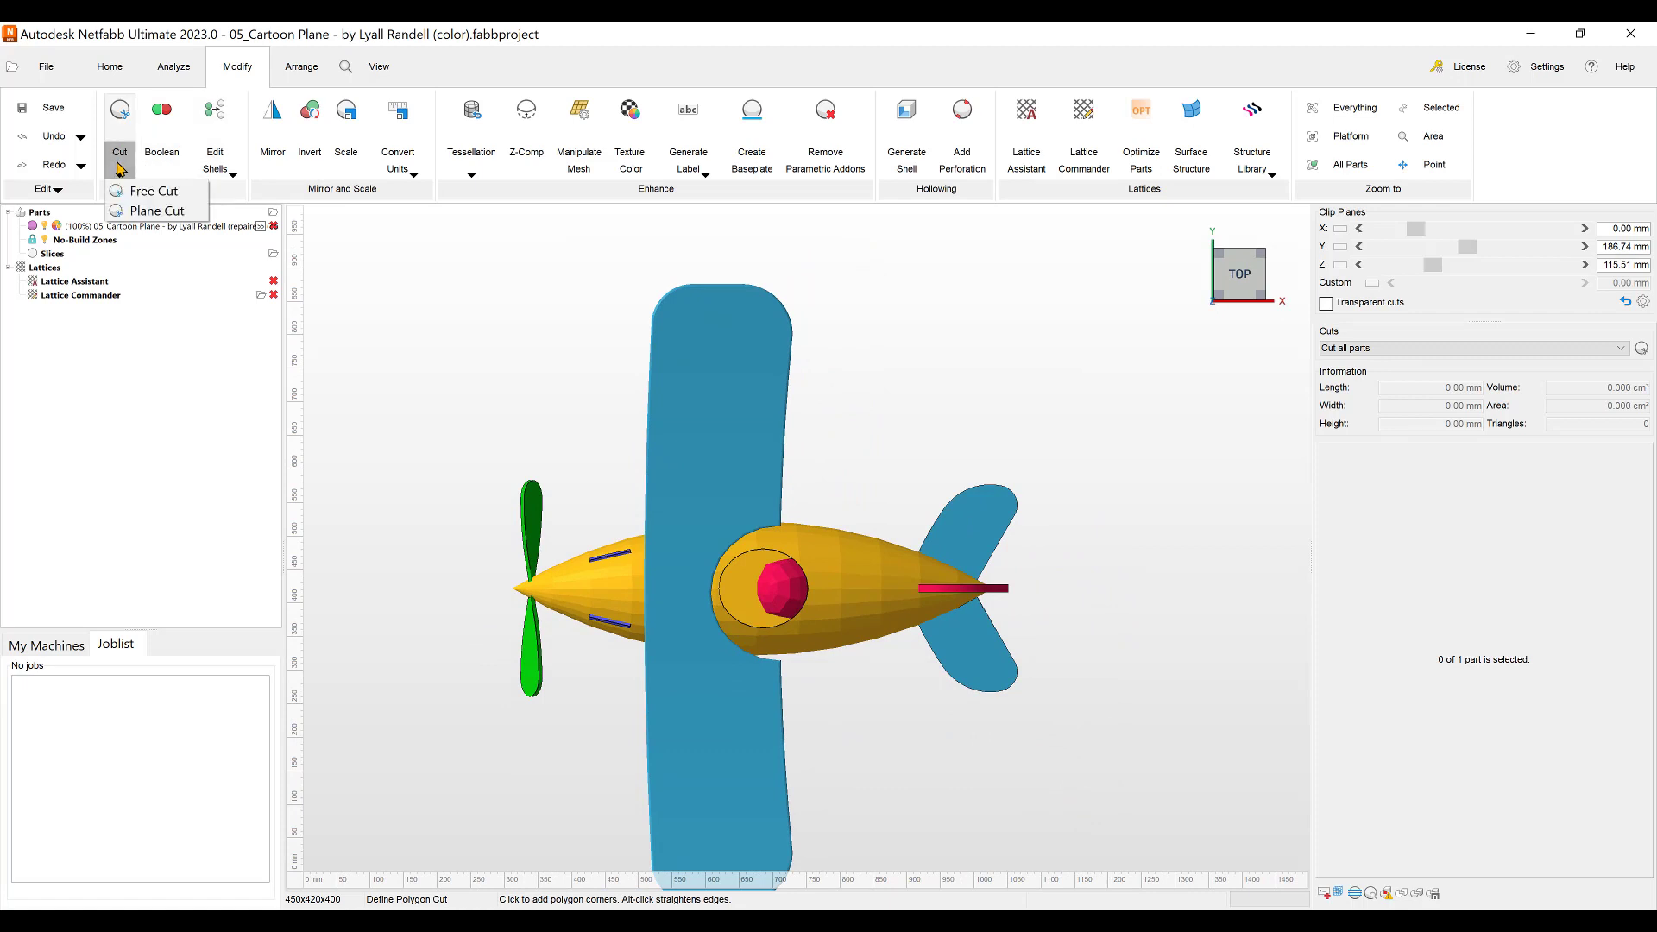
pyautogui.click(136, 204)
pyautogui.click(590, 229)
pyautogui.click(582, 434)
pyautogui.doubleClick(917, 434)
pyautogui.click(888, 244)
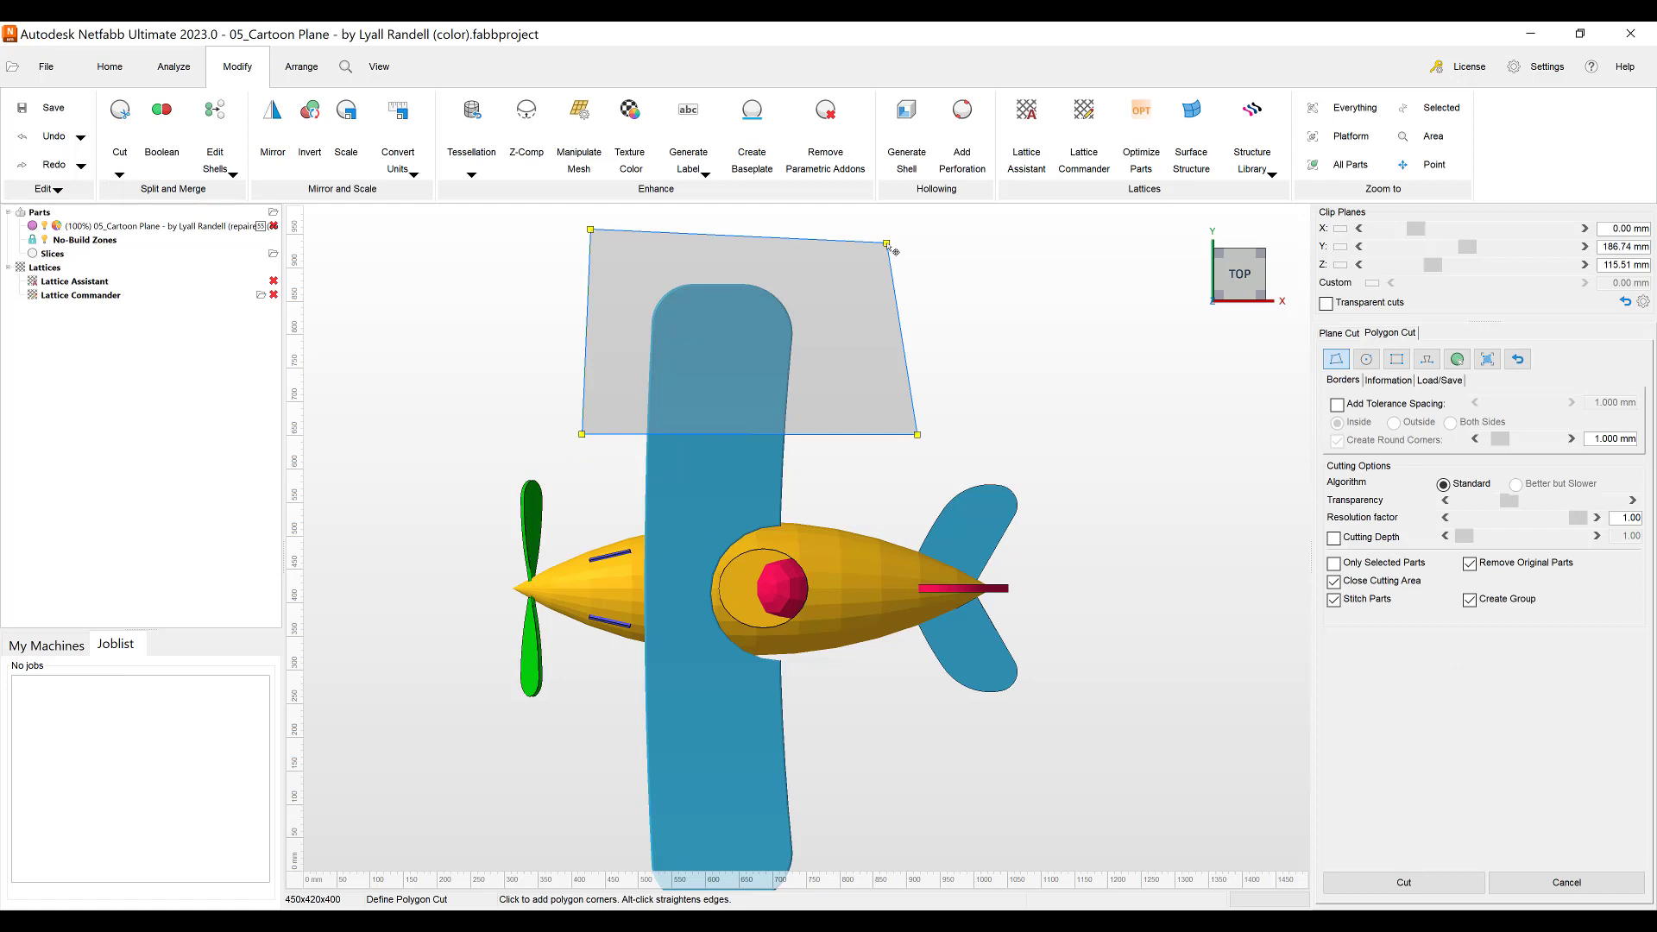
# - Add a point on the polygon's bottom edge, then remove it to keep the edge straight
pyautogui.click(721, 434)
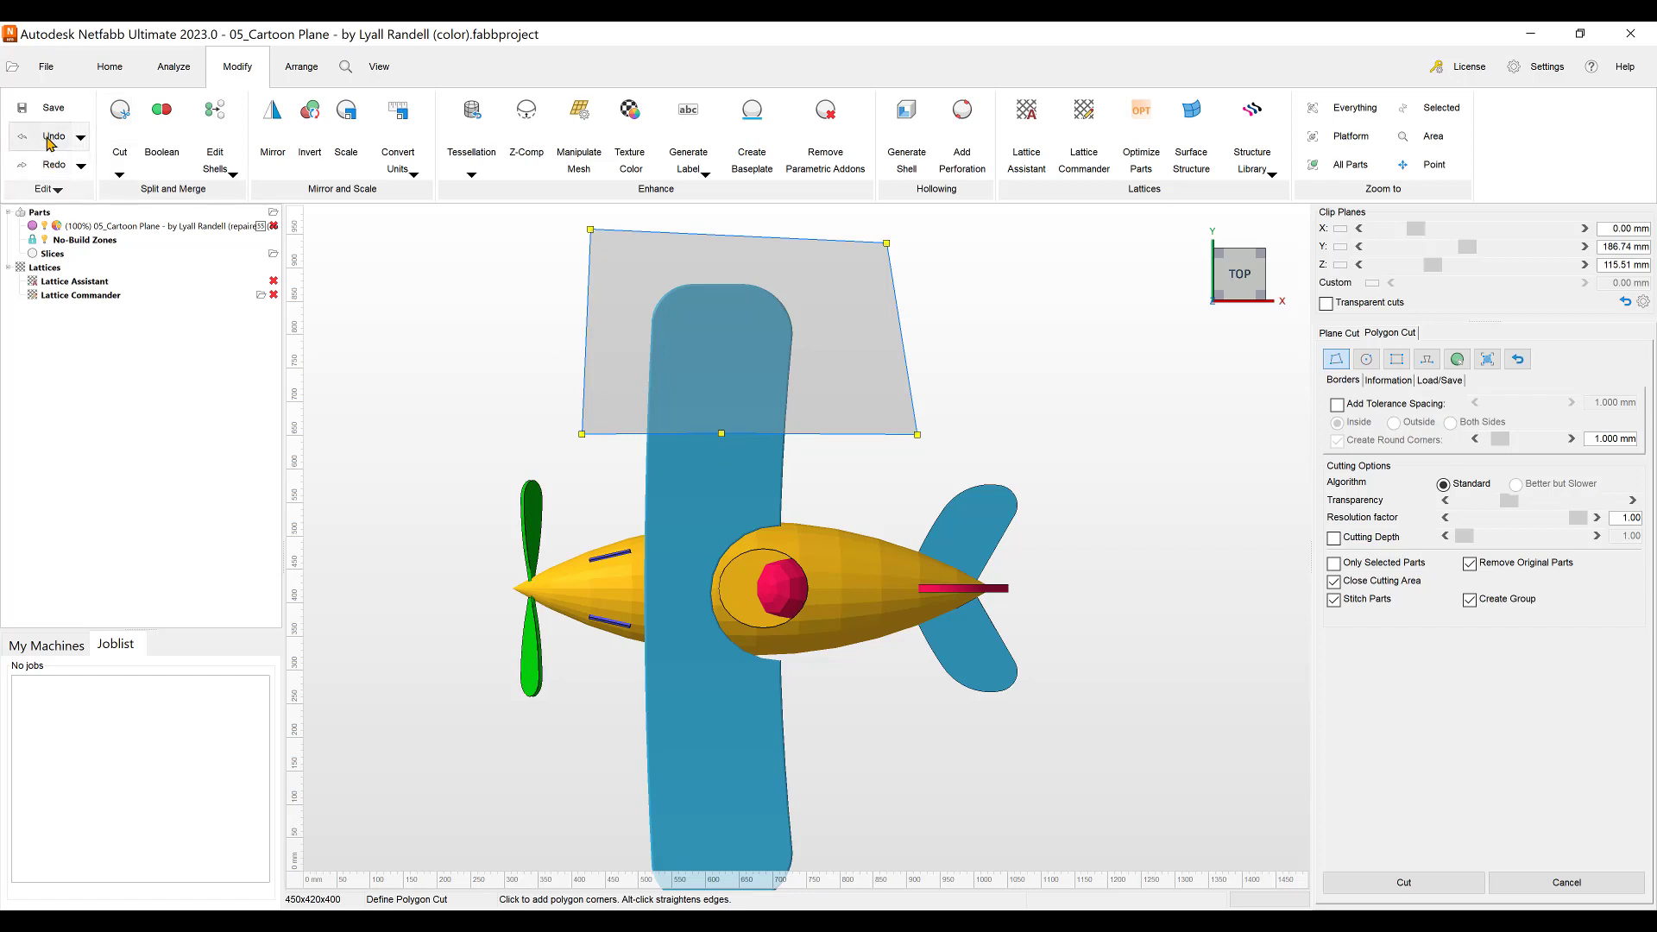
pyautogui.scroll(3, 721, 436)
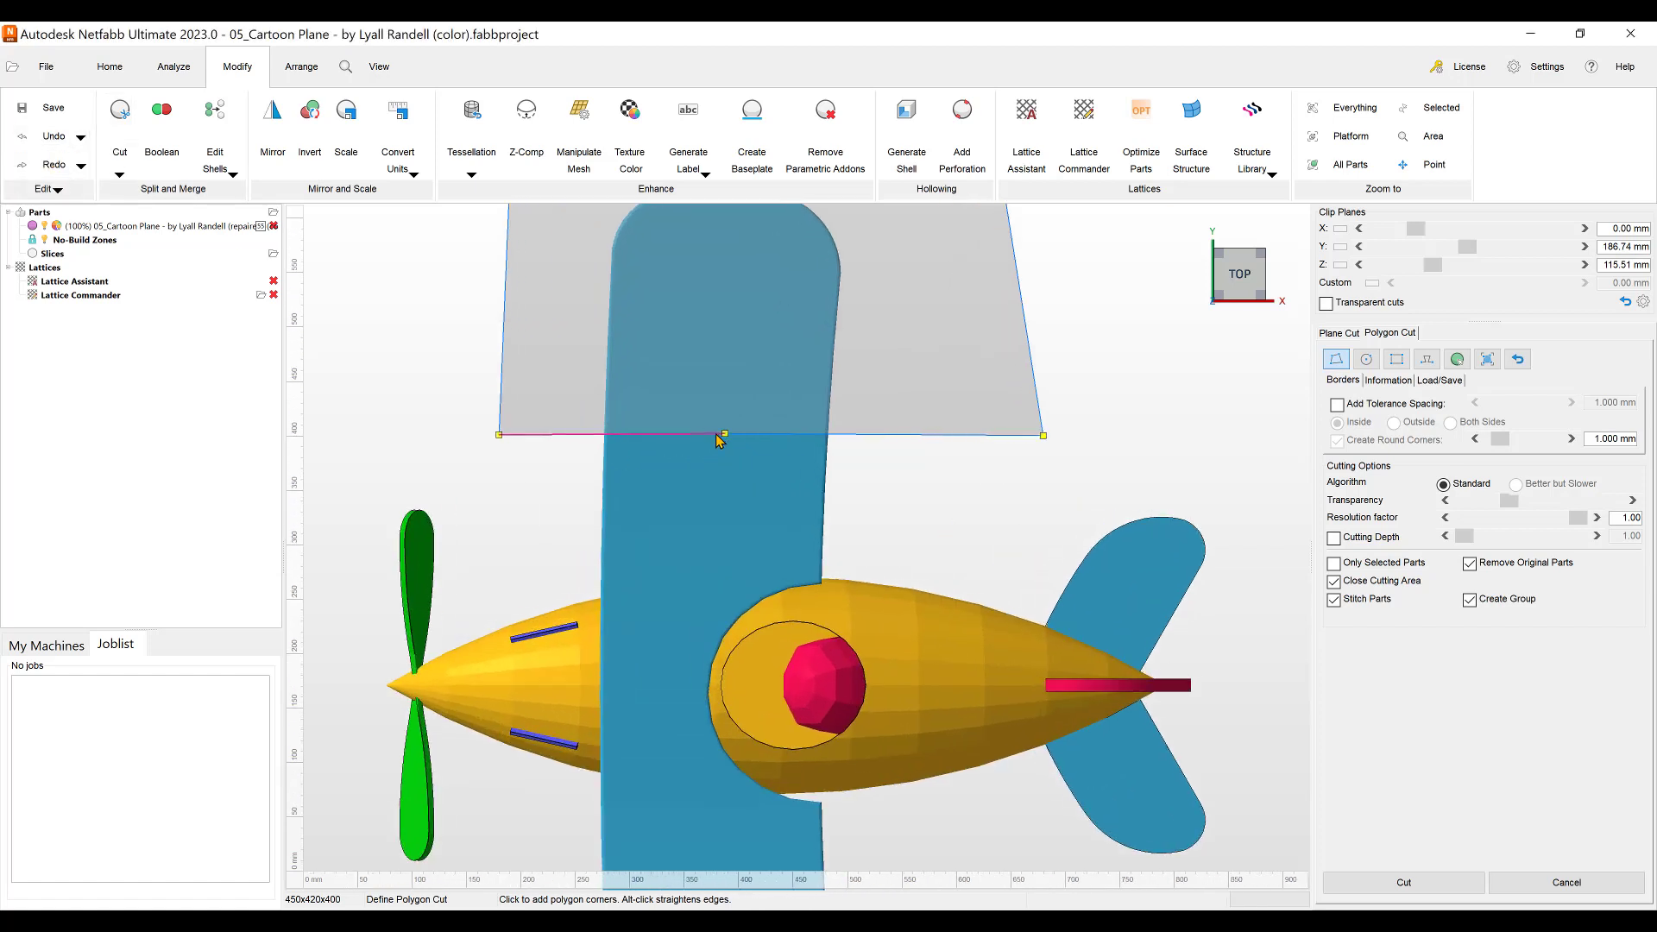
pyautogui.rightClick(728, 435)
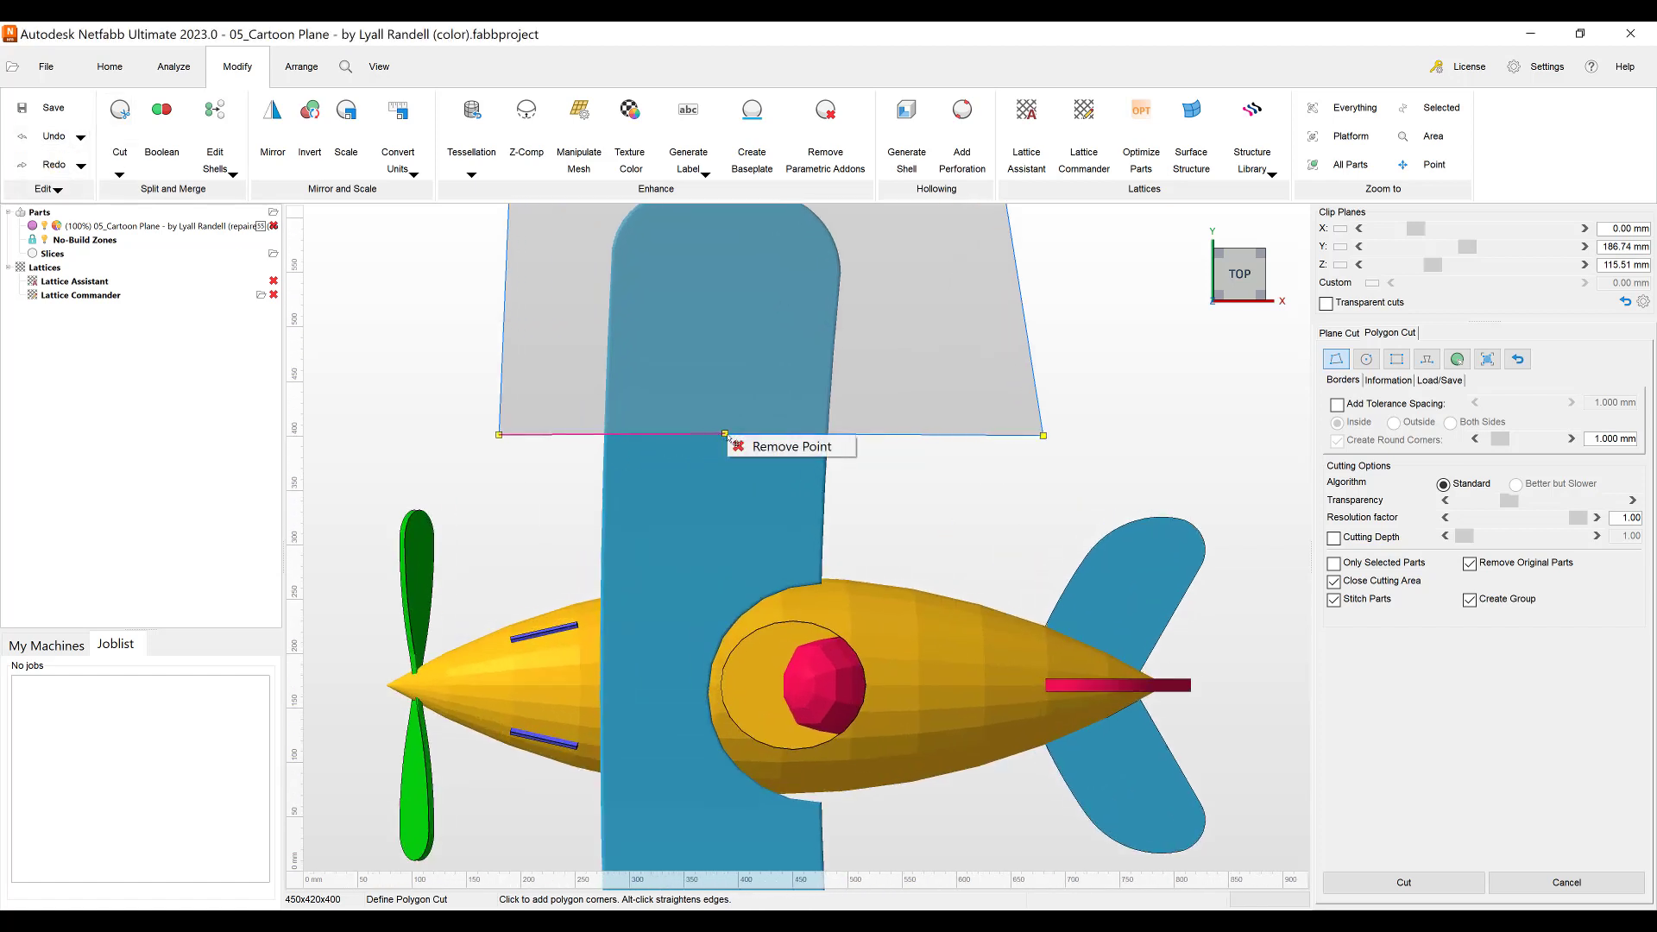
pyautogui.click(756, 449)
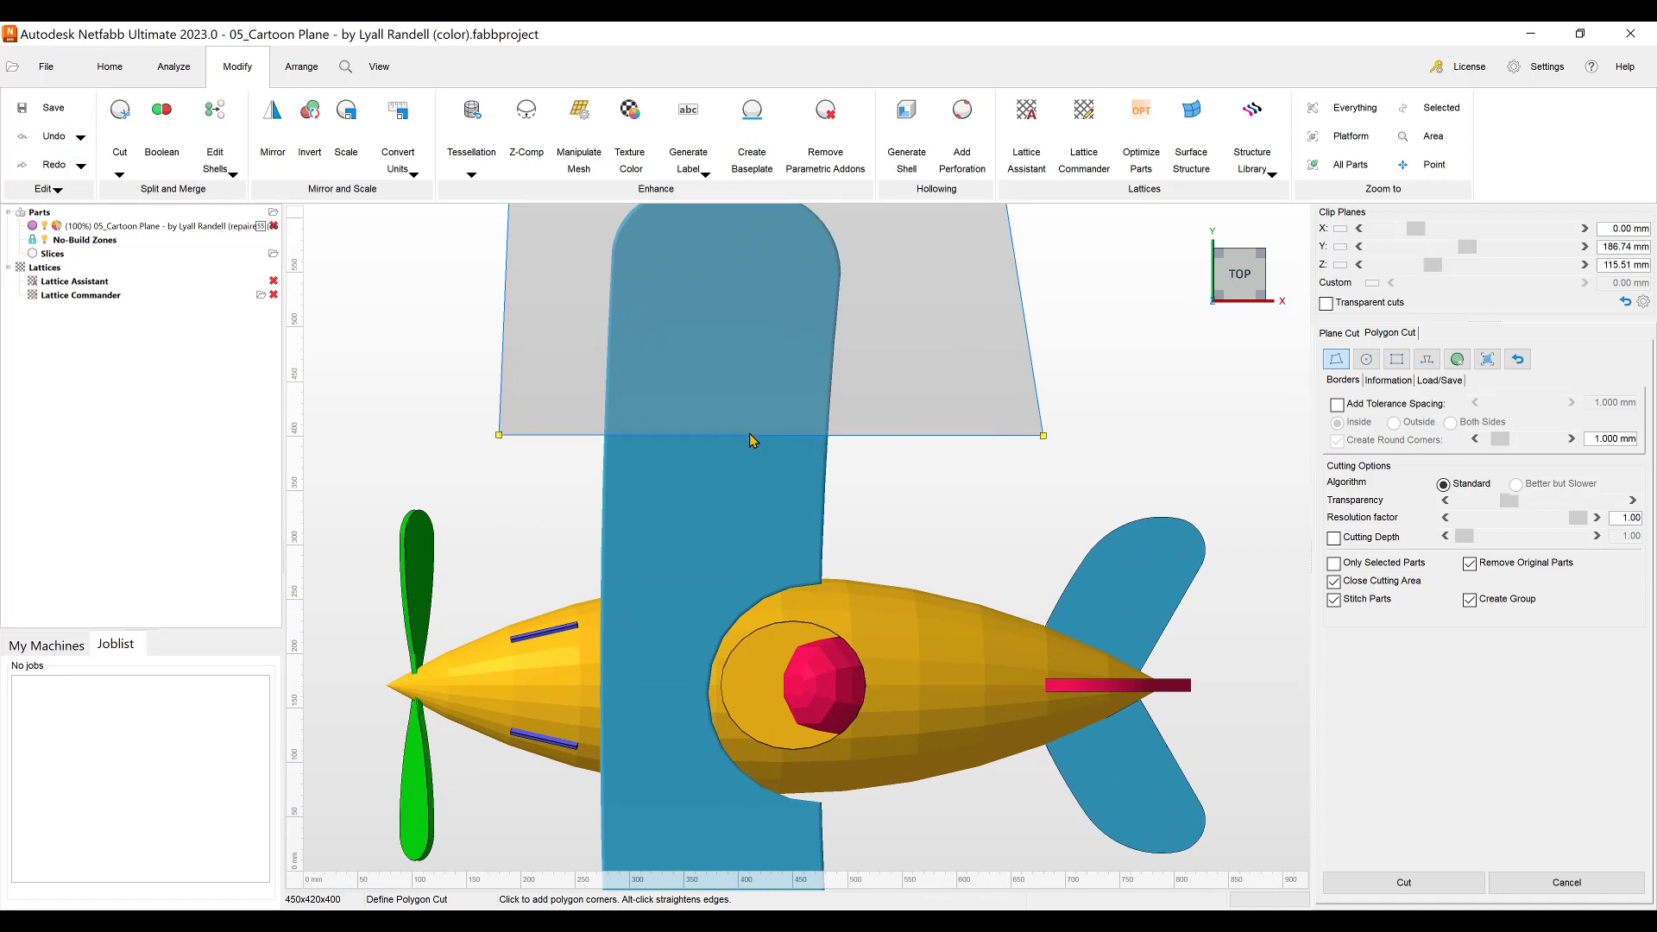
pyautogui.rightClick(753, 442)
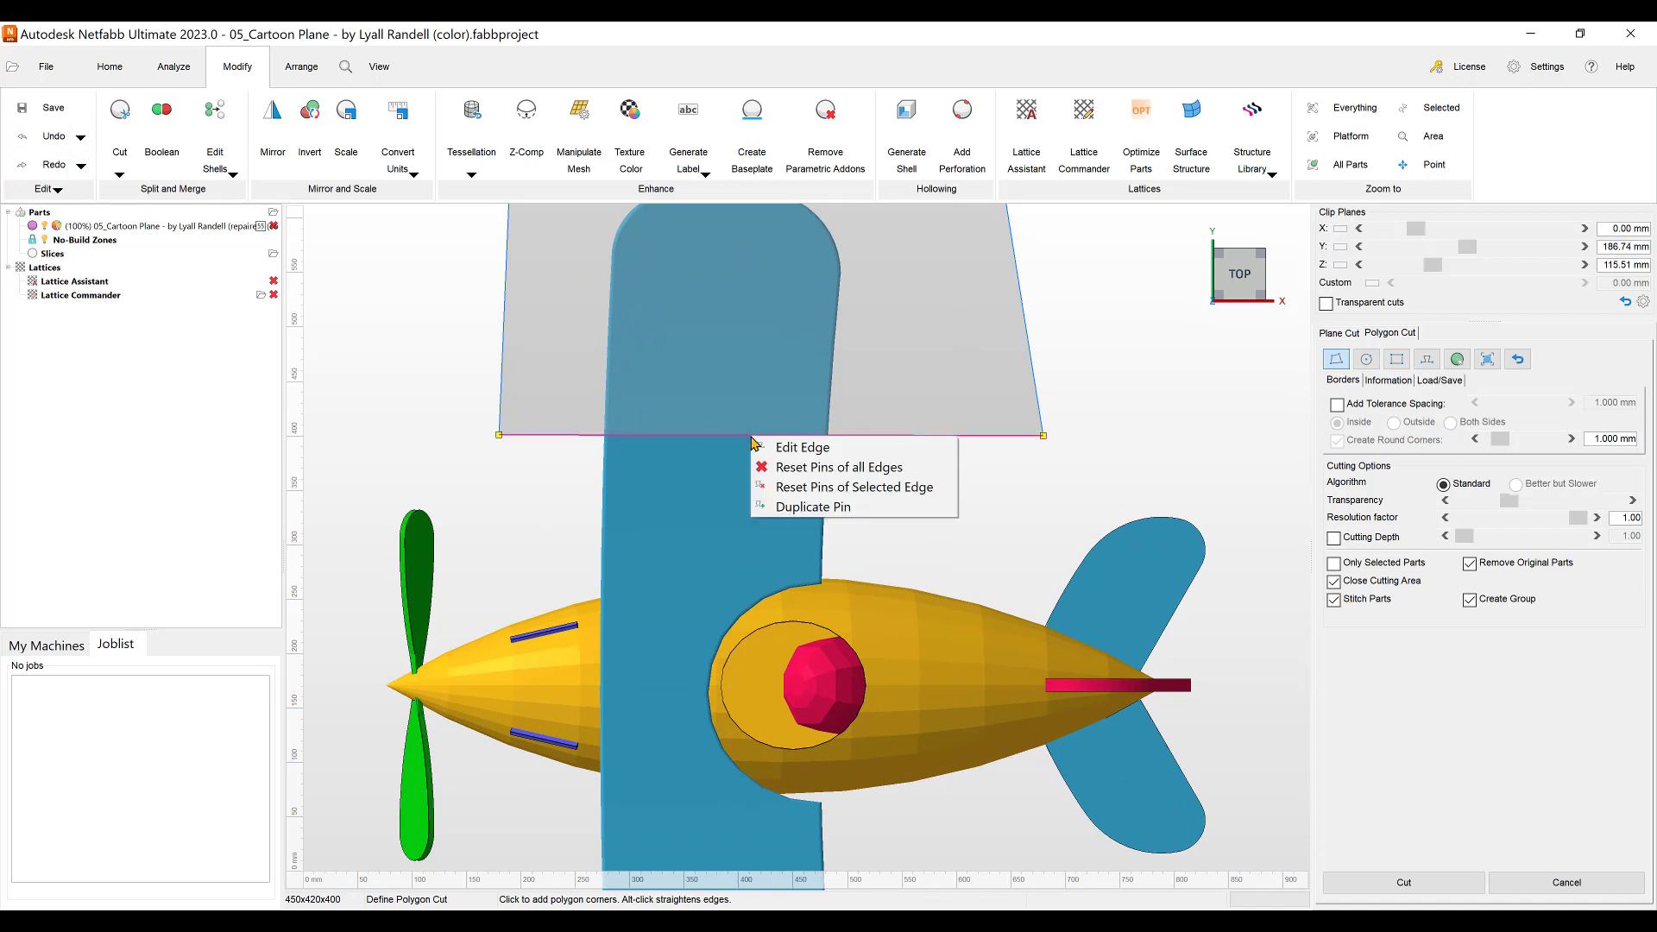
# - Set the bottom edge's pins to Jagged by Count, 4 pins, and apply
pyautogui.click(787, 448)
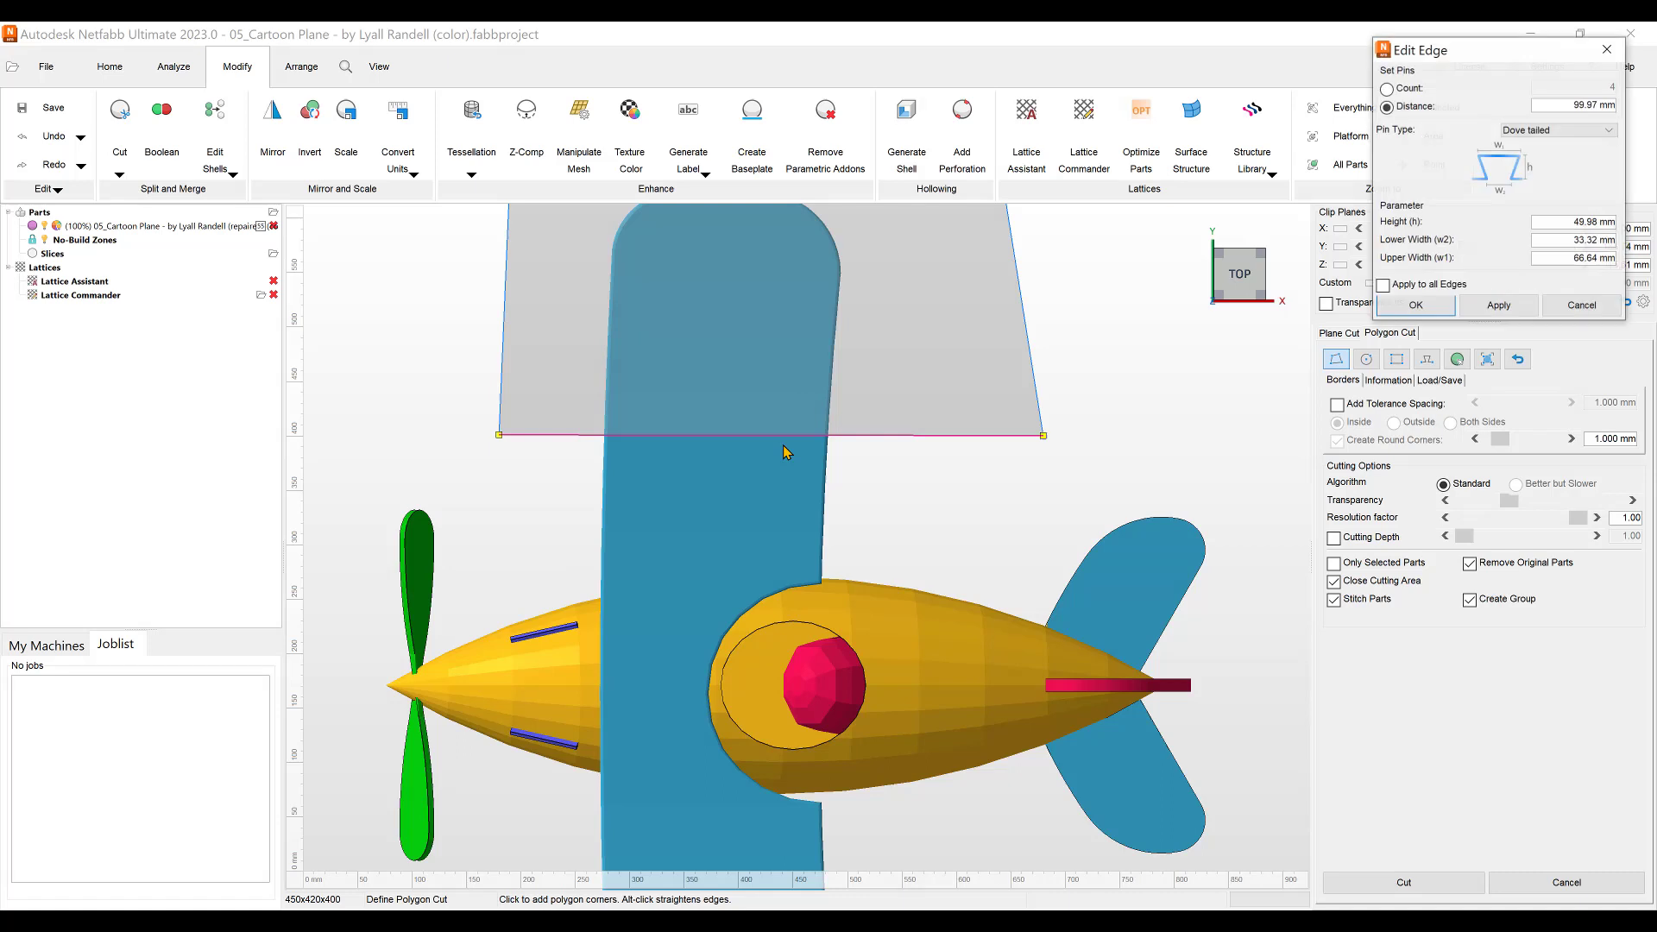
pyautogui.click(1610, 130)
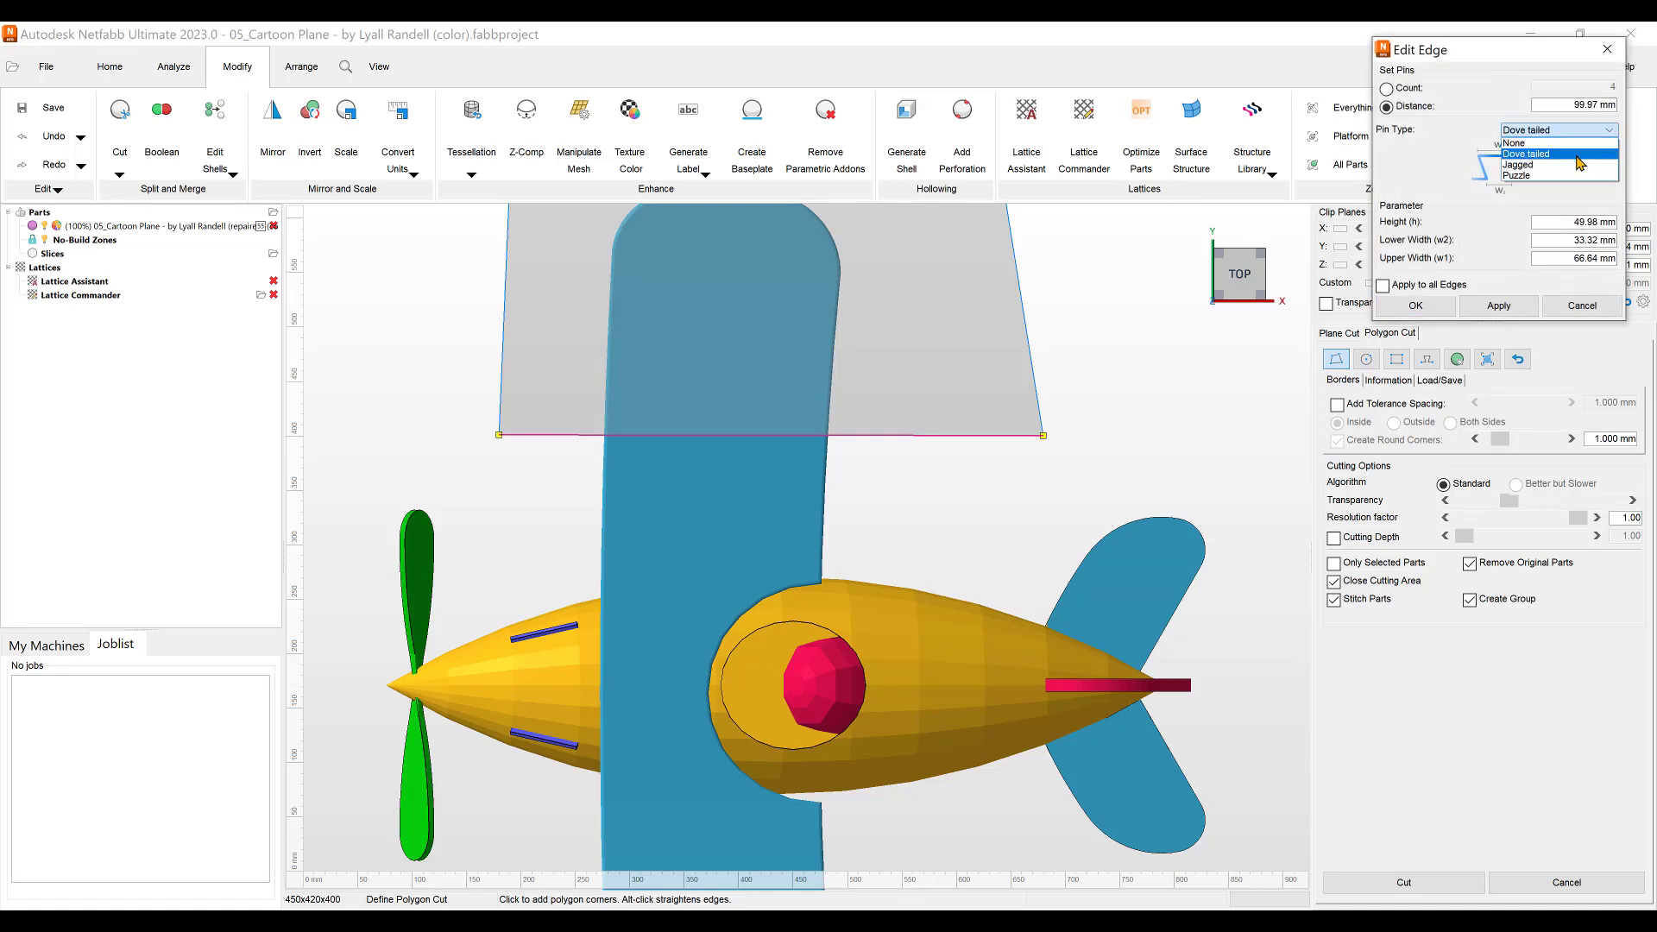
pyautogui.click(1569, 171)
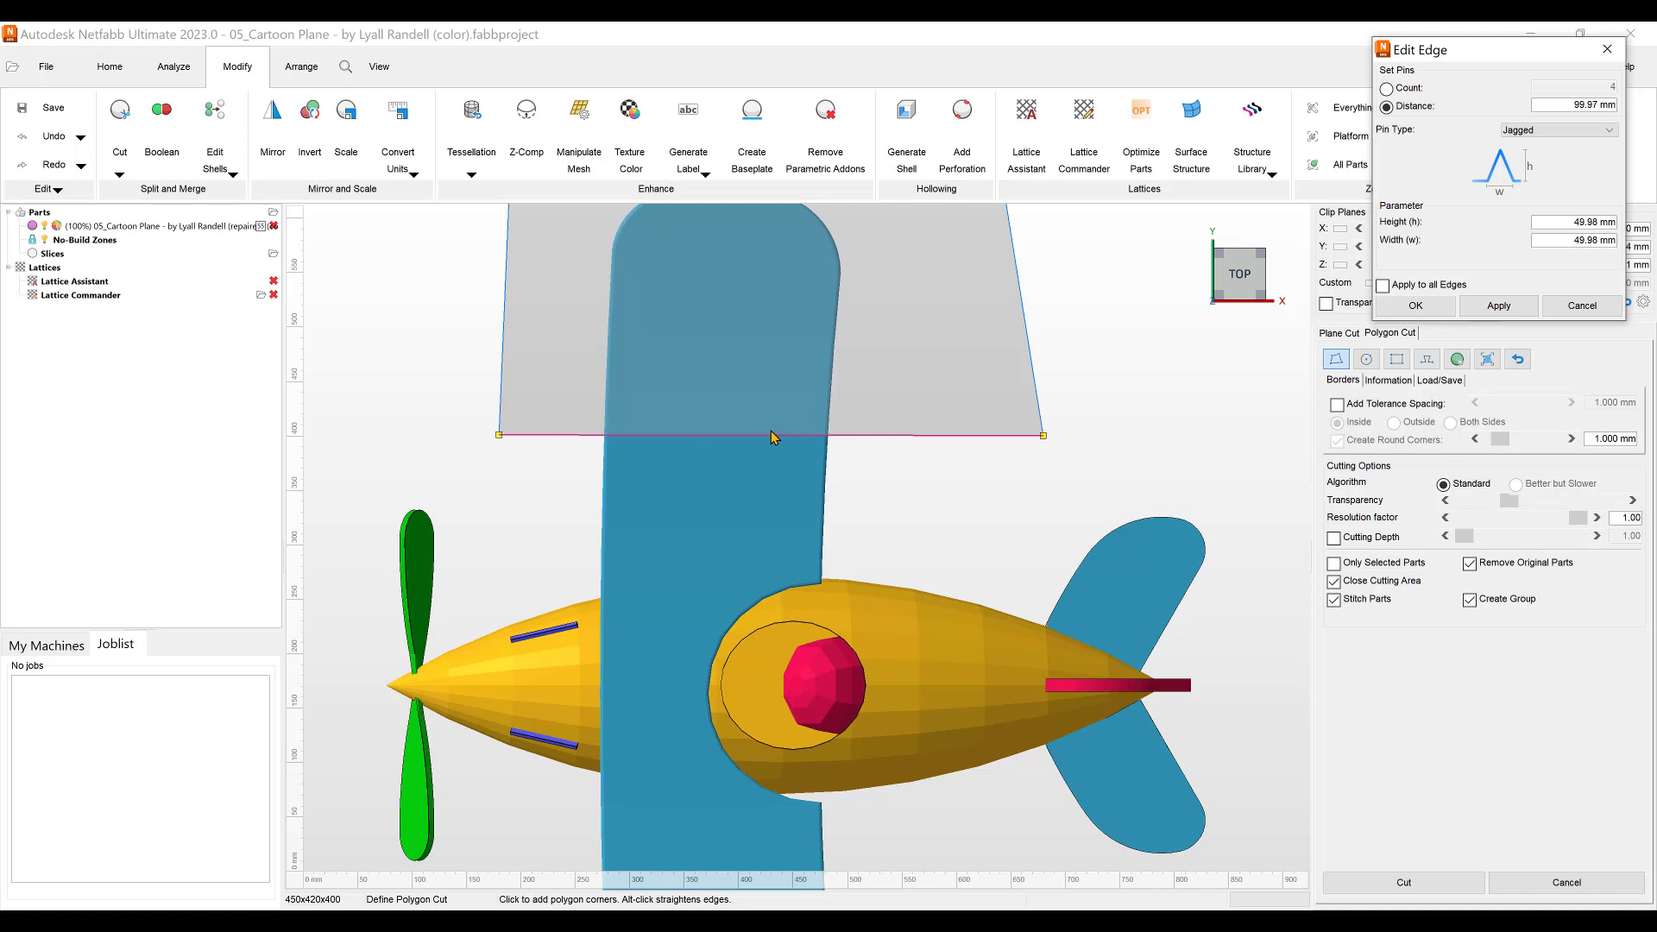
pyautogui.click(1386, 89)
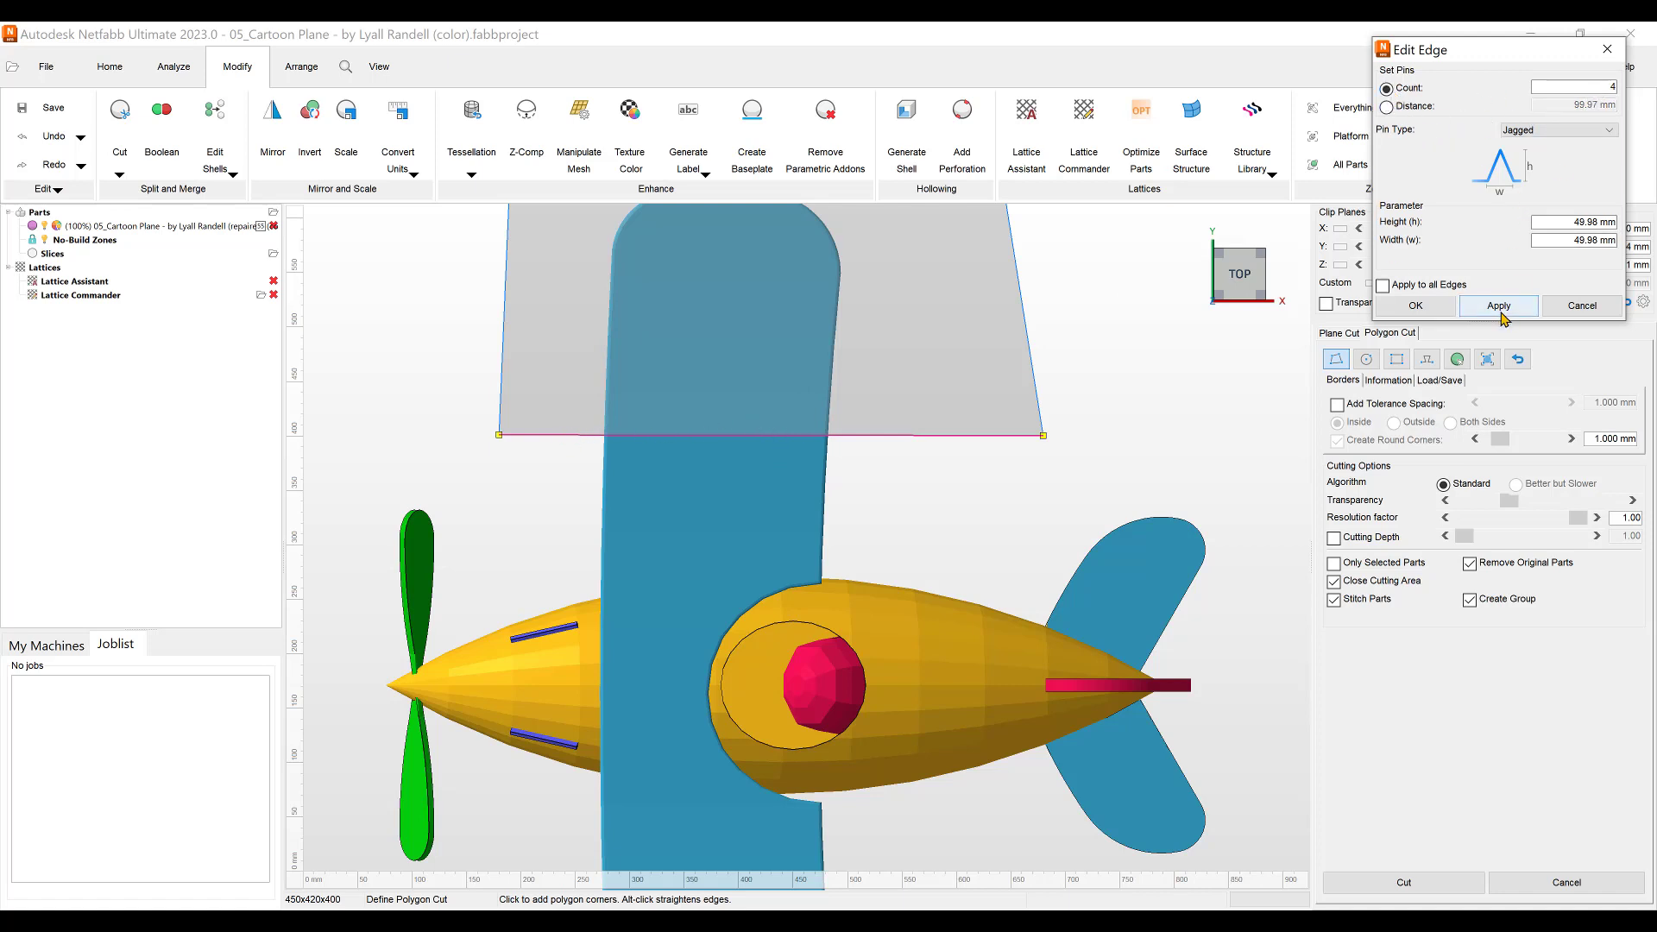
pyautogui.click(1465, 313)
pyautogui.click(1415, 306)
# - Slide the left jagged pin to the right along the edge and tilt the view to check
pyautogui.scroll(-2, 871, 427)
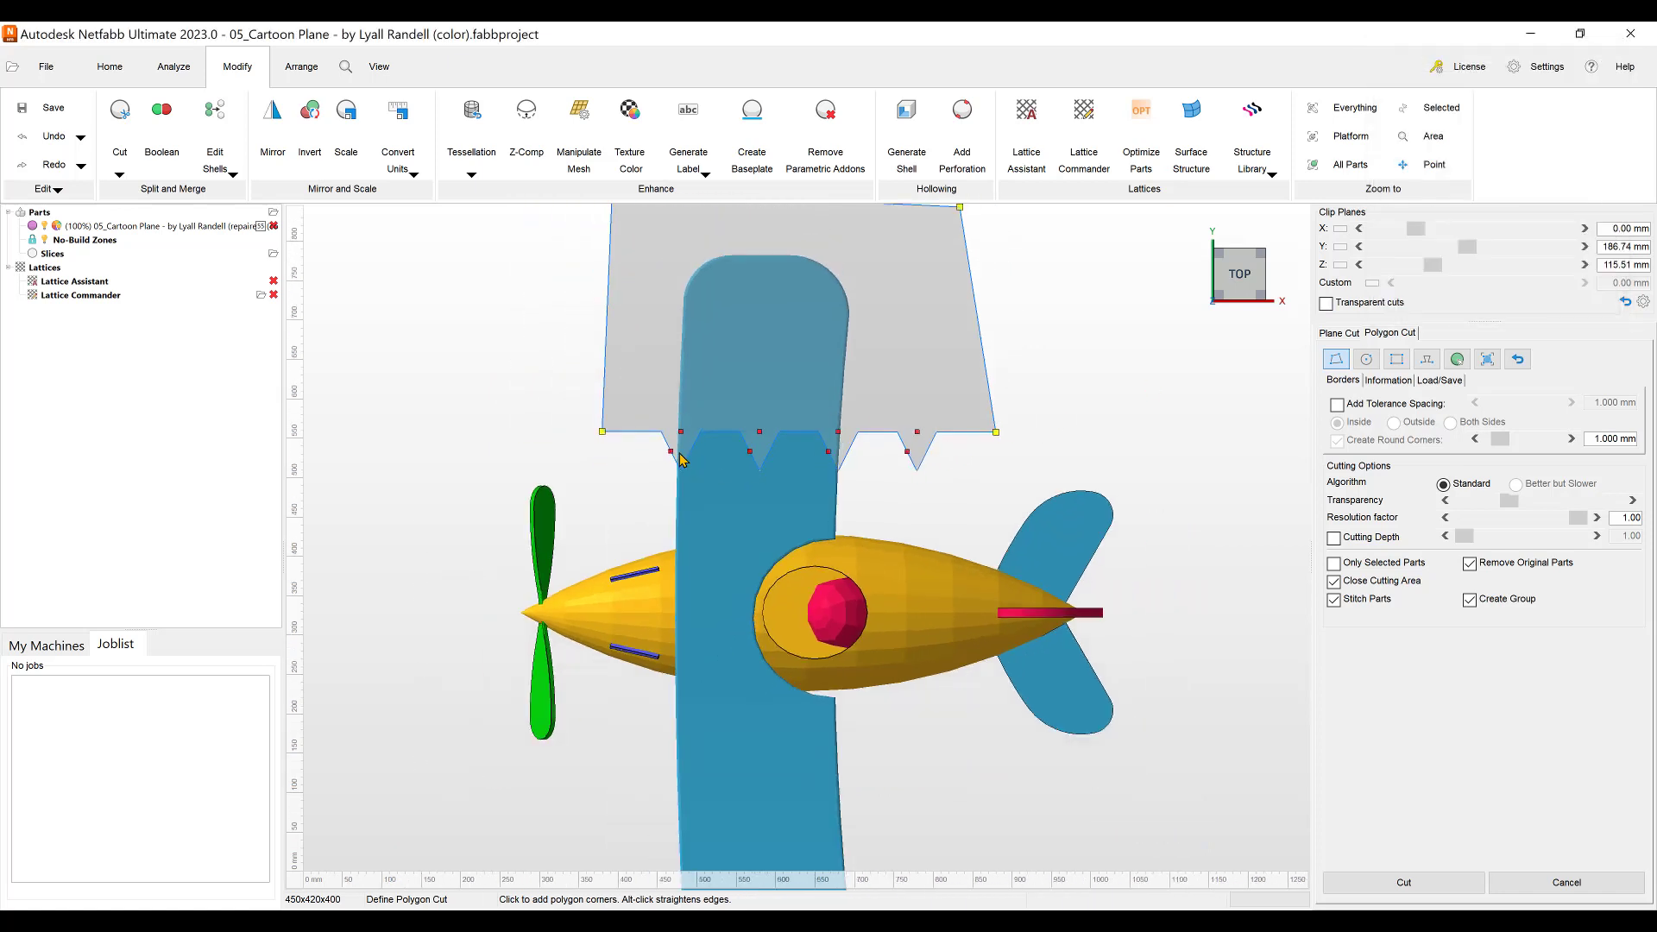
pyautogui.scroll(2, 780, 463)
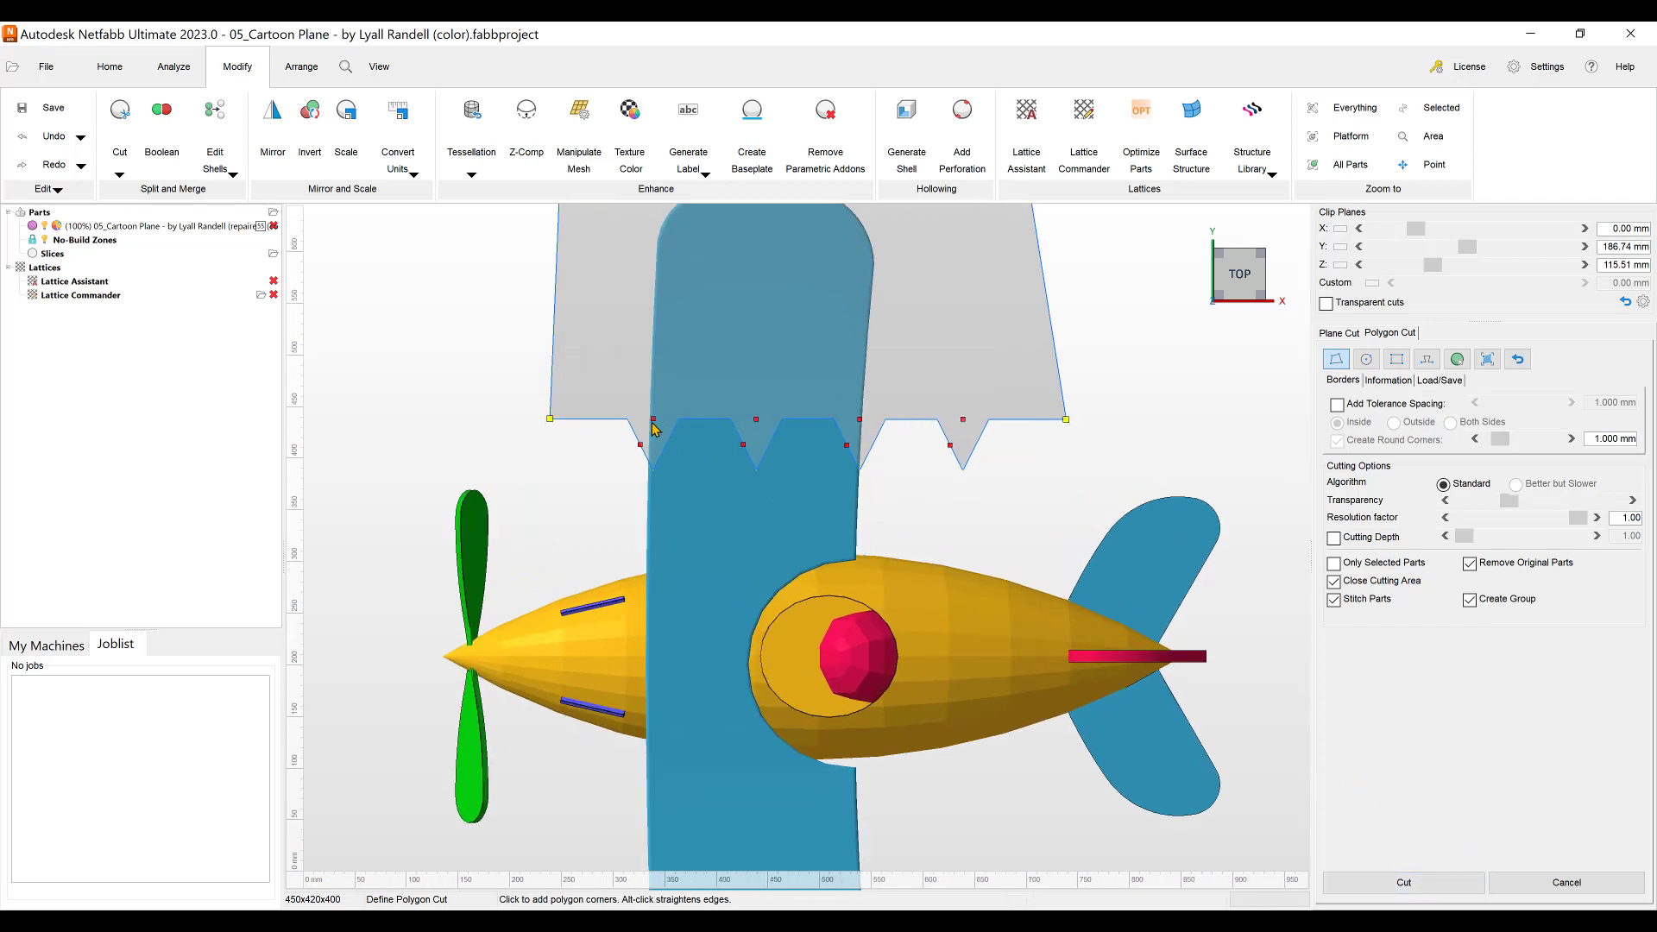
pyautogui.moveTo(656, 422); pyautogui.dragTo(932, 420)
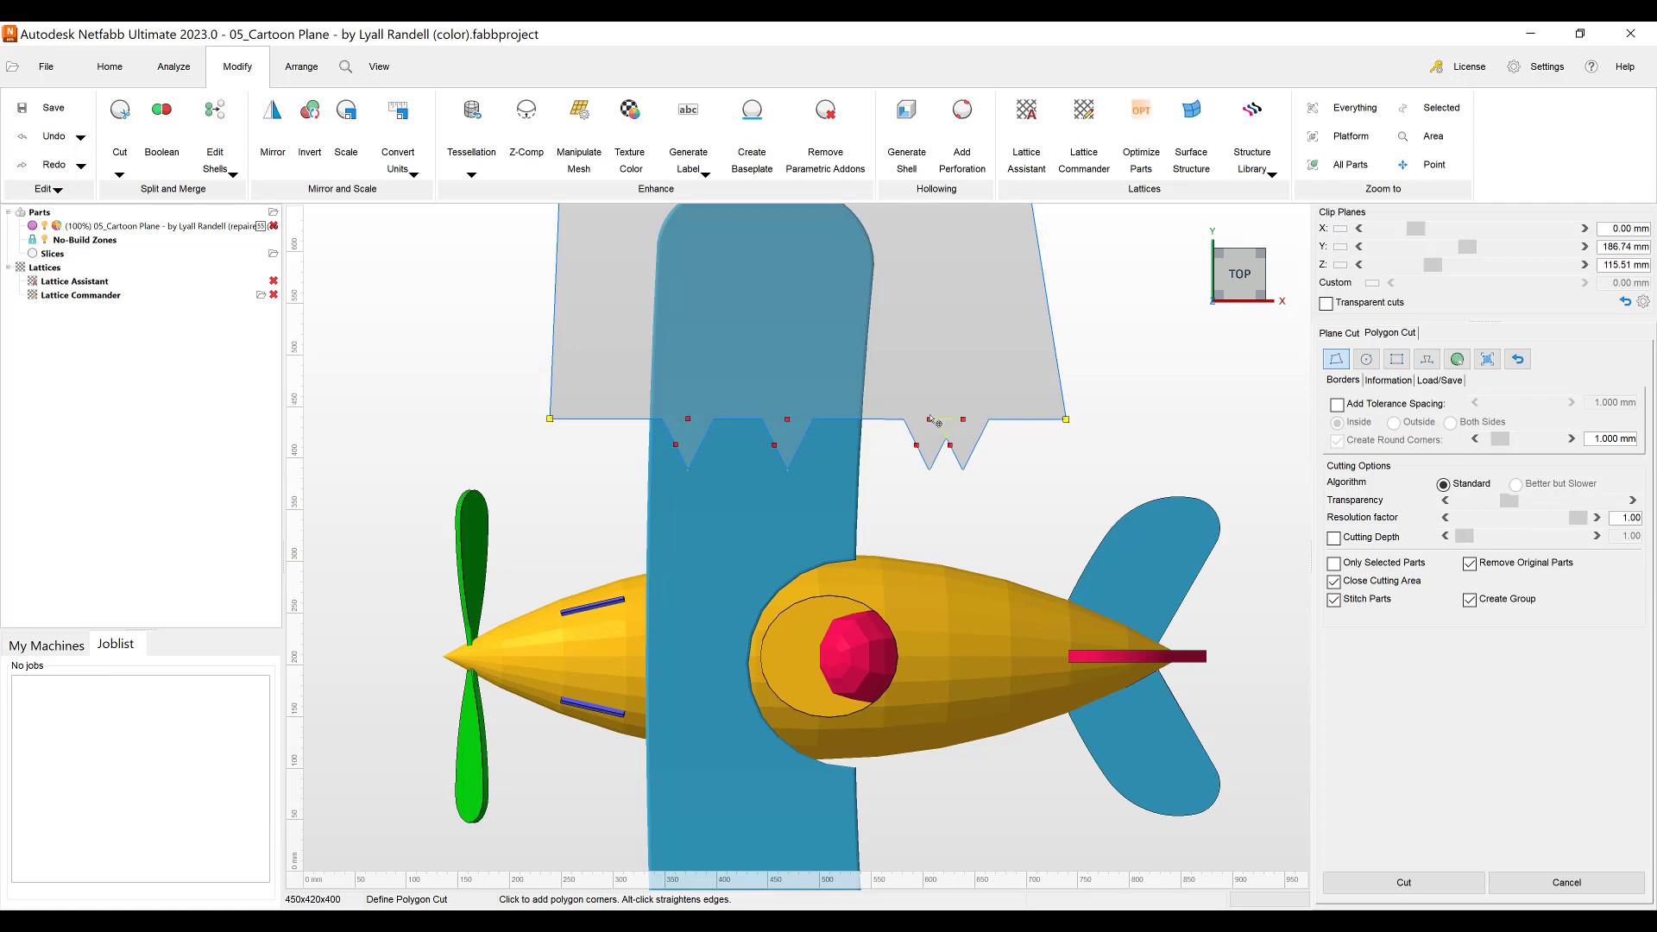
pyautogui.scroll(-3, 849, 415)
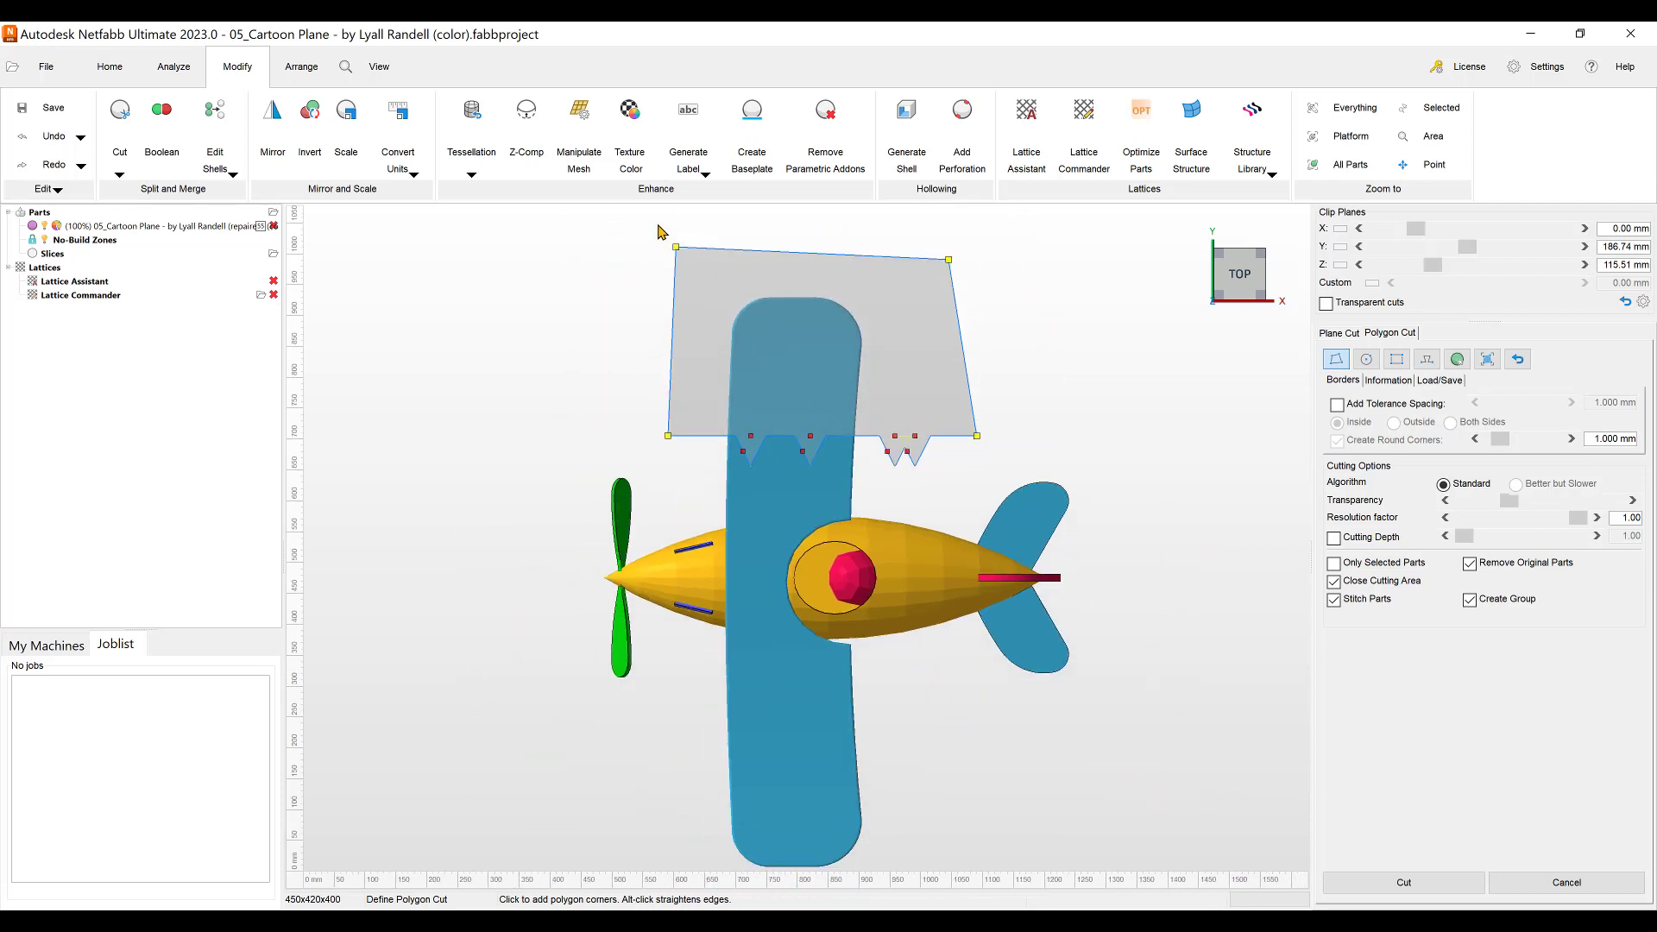
pyautogui.moveTo(990, 451); pyautogui.dragTo(987, 404, button='right')
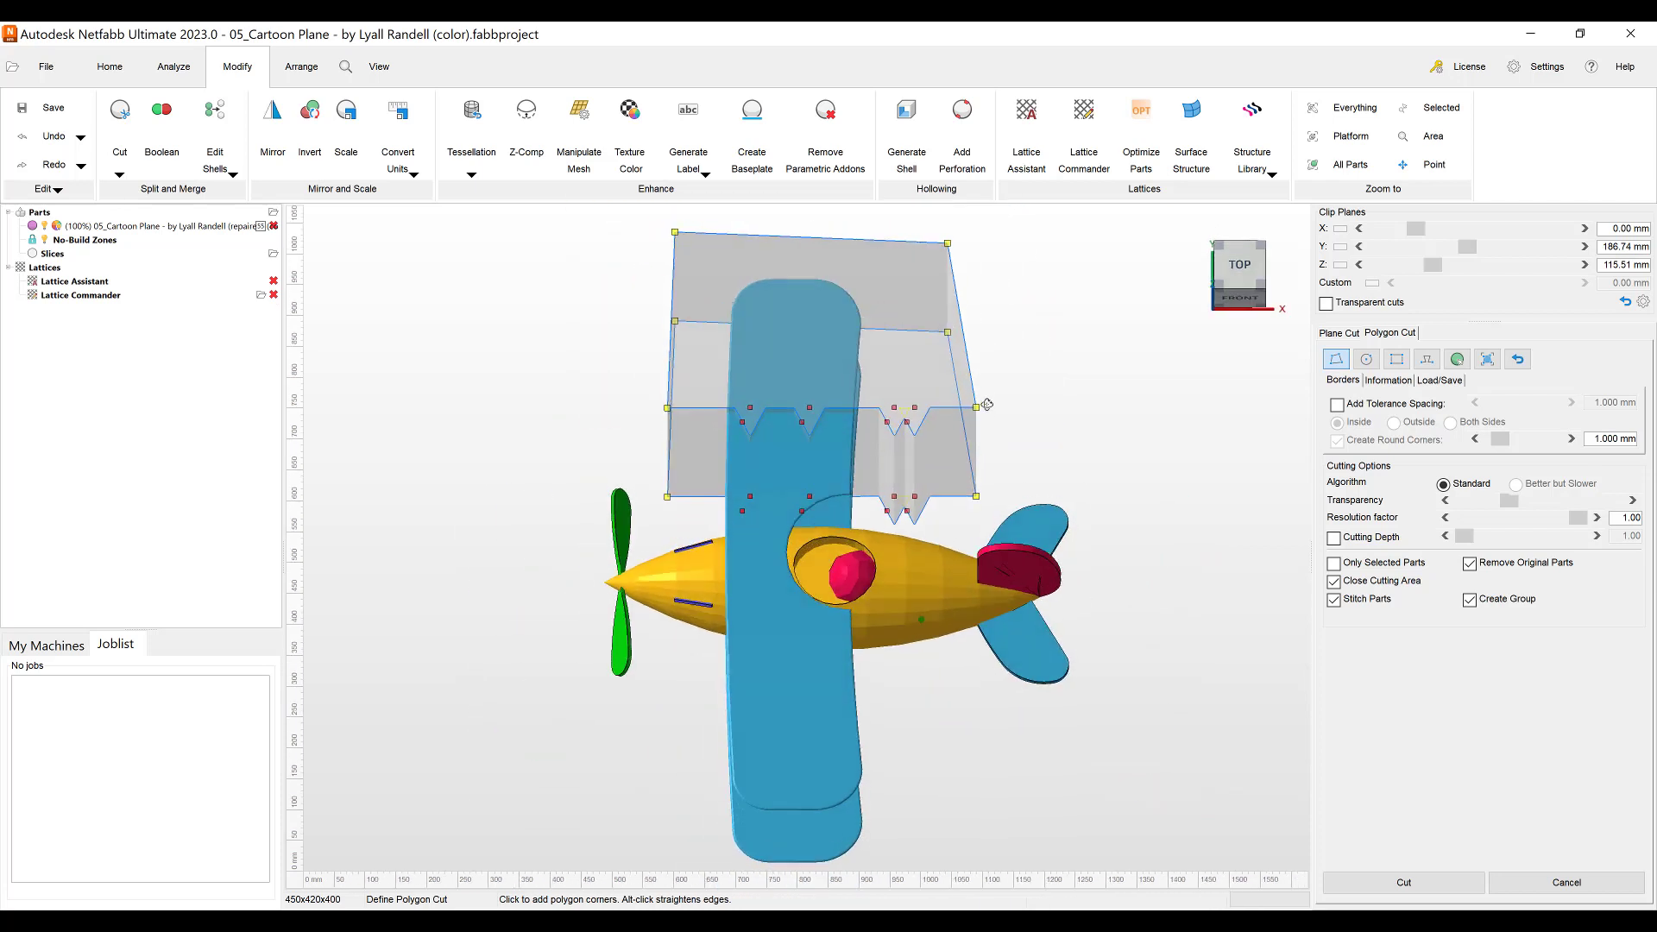
# - Apply the jagged polygon cut, lift the wing piece to inspect it, then undo the move and cut
pyautogui.click(1240, 267)
pyautogui.click(1429, 889)
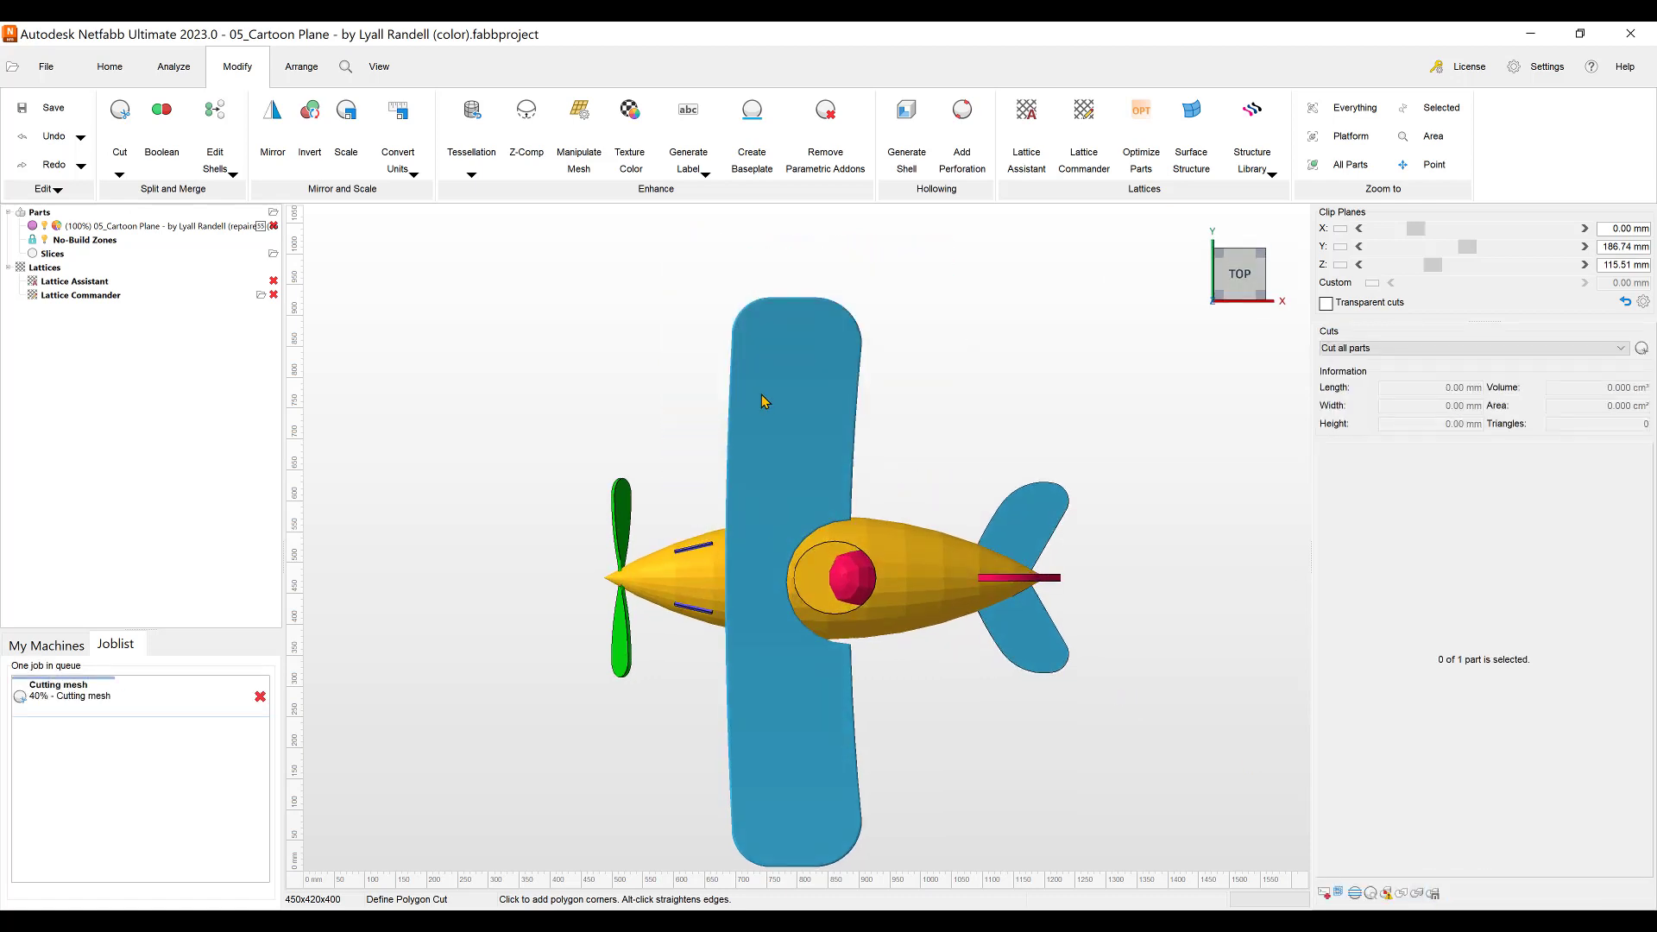
pyautogui.click(785, 383)
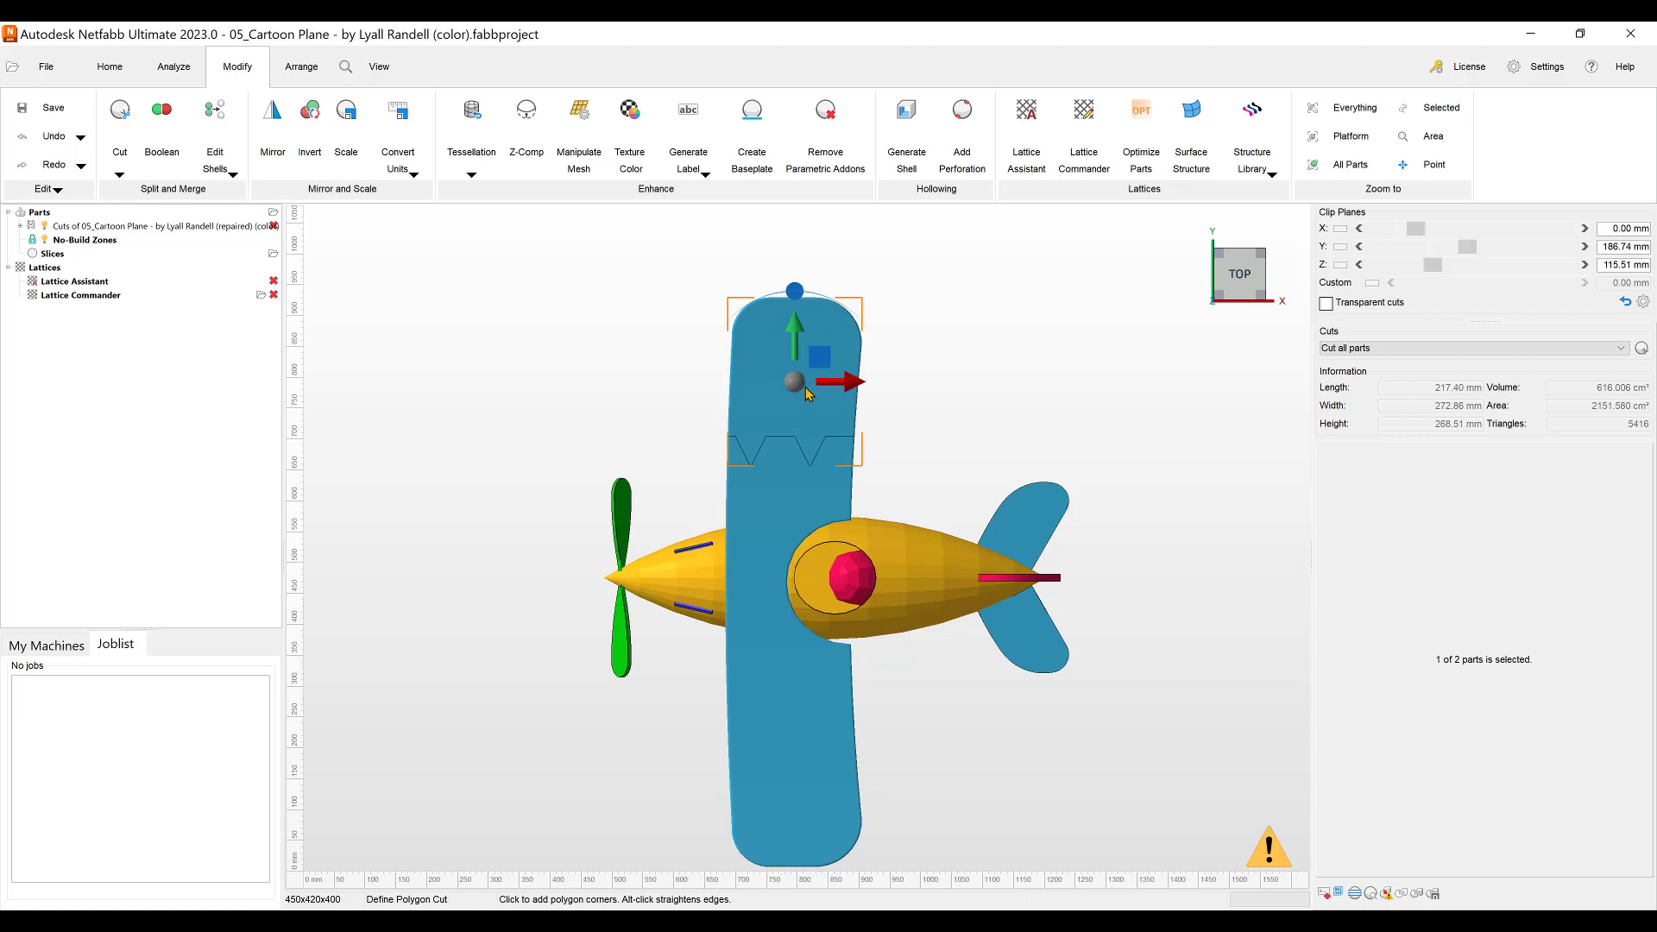
pyautogui.moveTo(813, 361); pyautogui.dragTo(811, 302)
pyautogui.moveTo(811, 302); pyautogui.dragTo(816, 337, button='right')
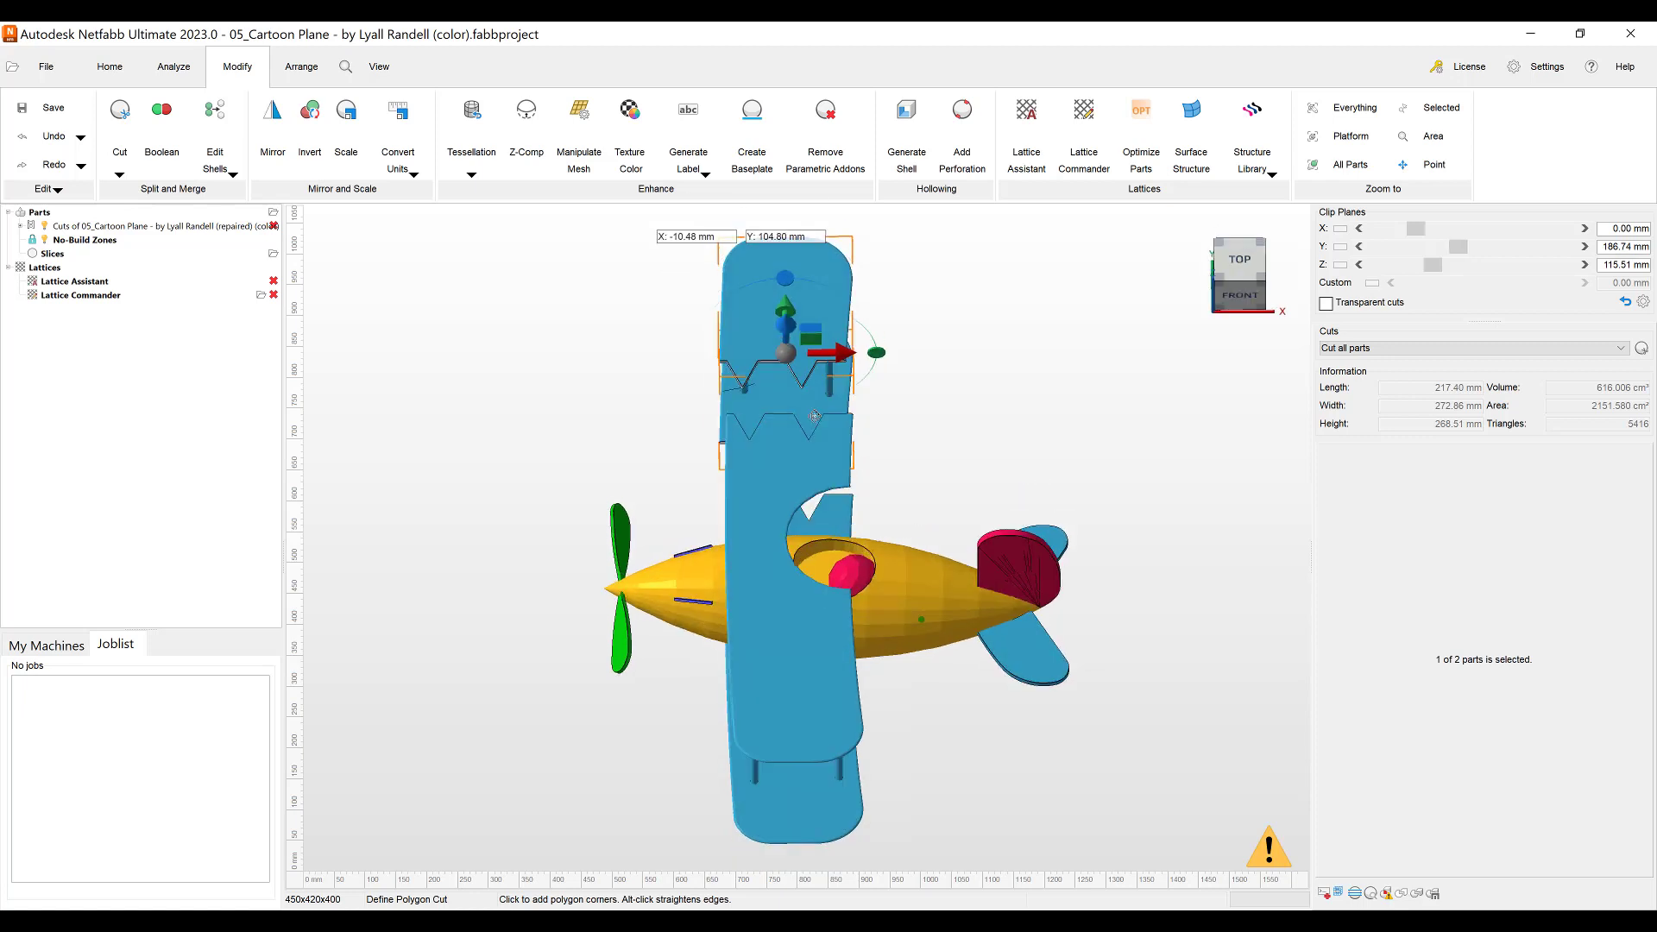
pyautogui.click(51, 139)
pyautogui.click(52, 138)
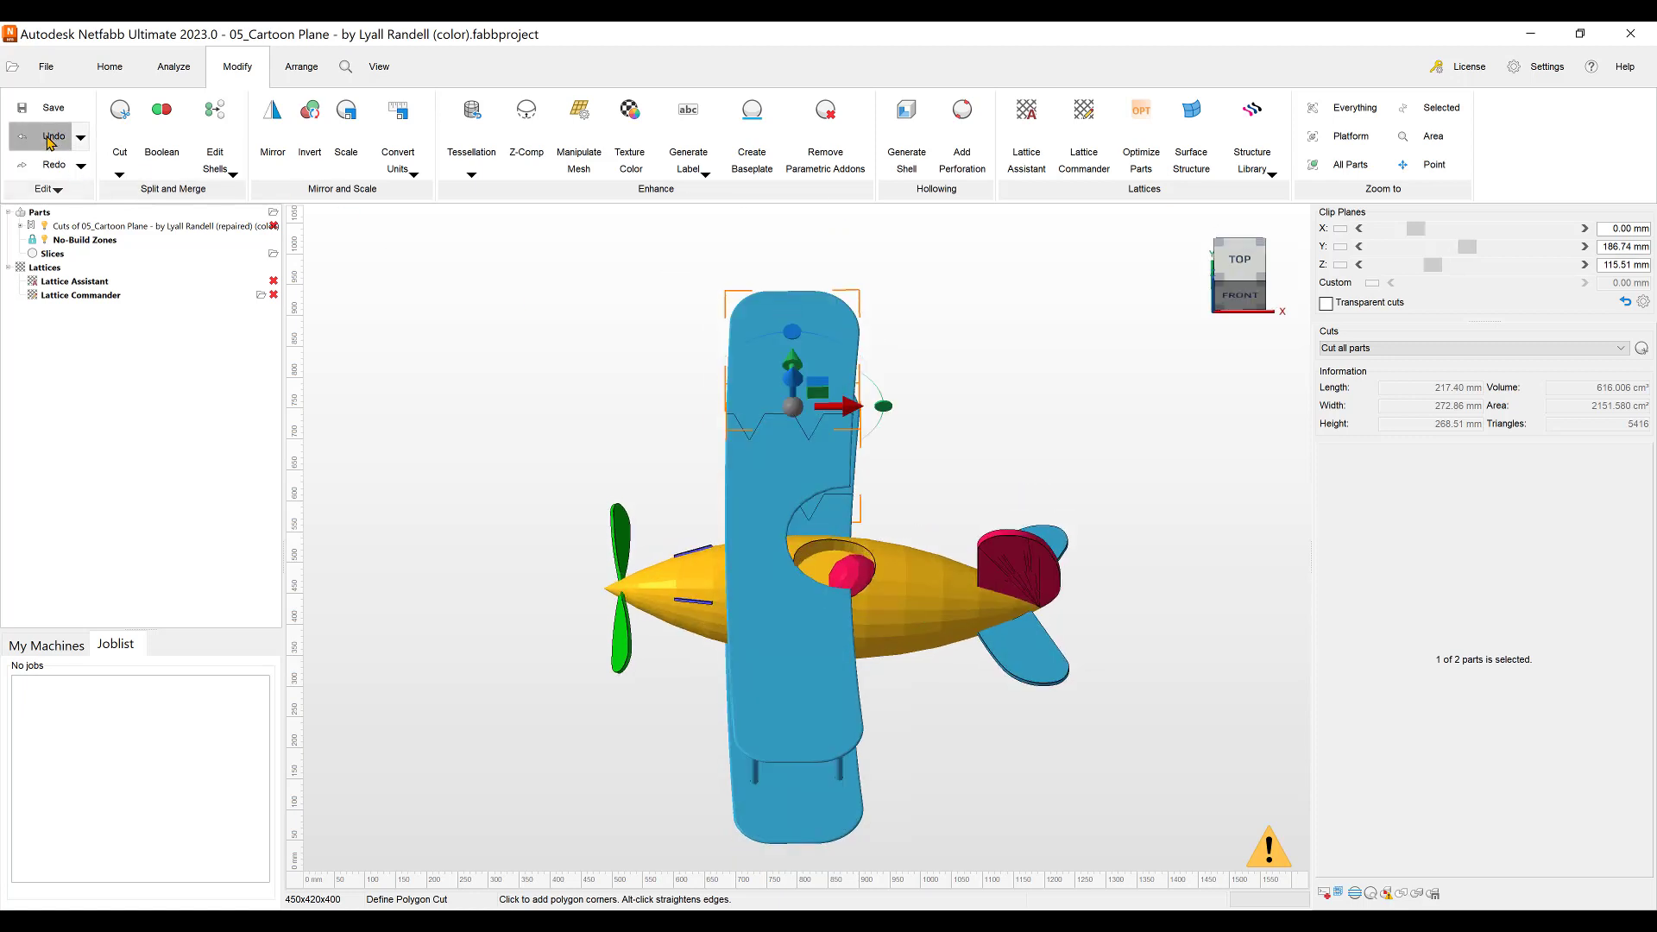
# - In Top view, place the cut polygon's corners around the upper wing's tip
pyautogui.click(1260, 269)
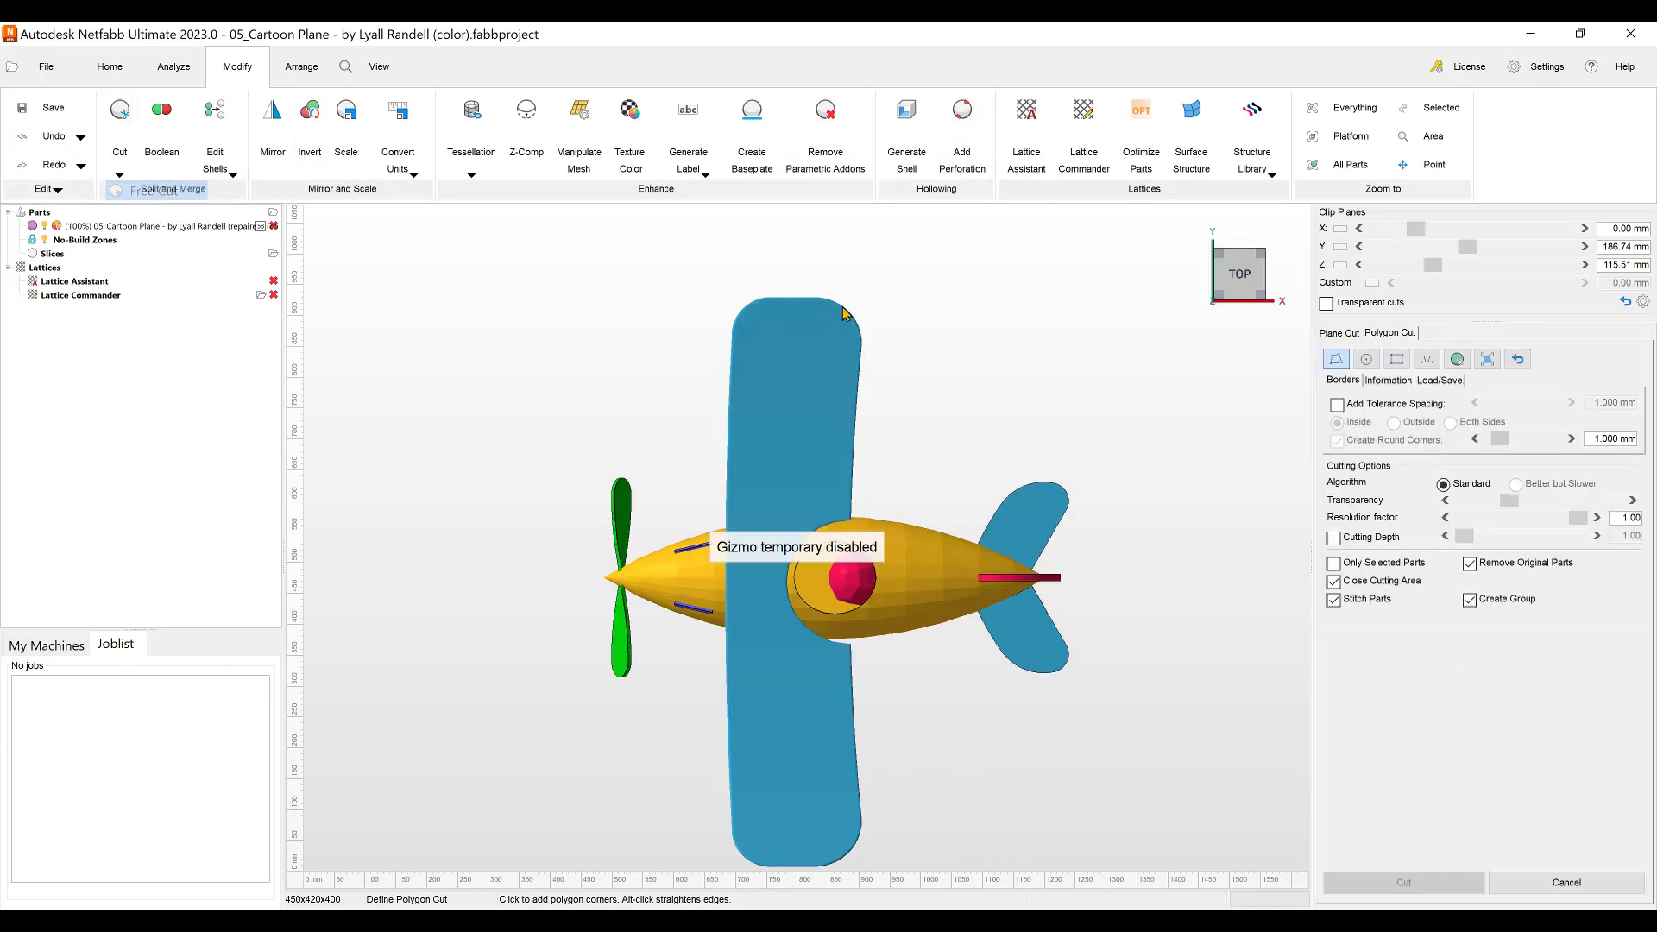
pyautogui.click(665, 260)
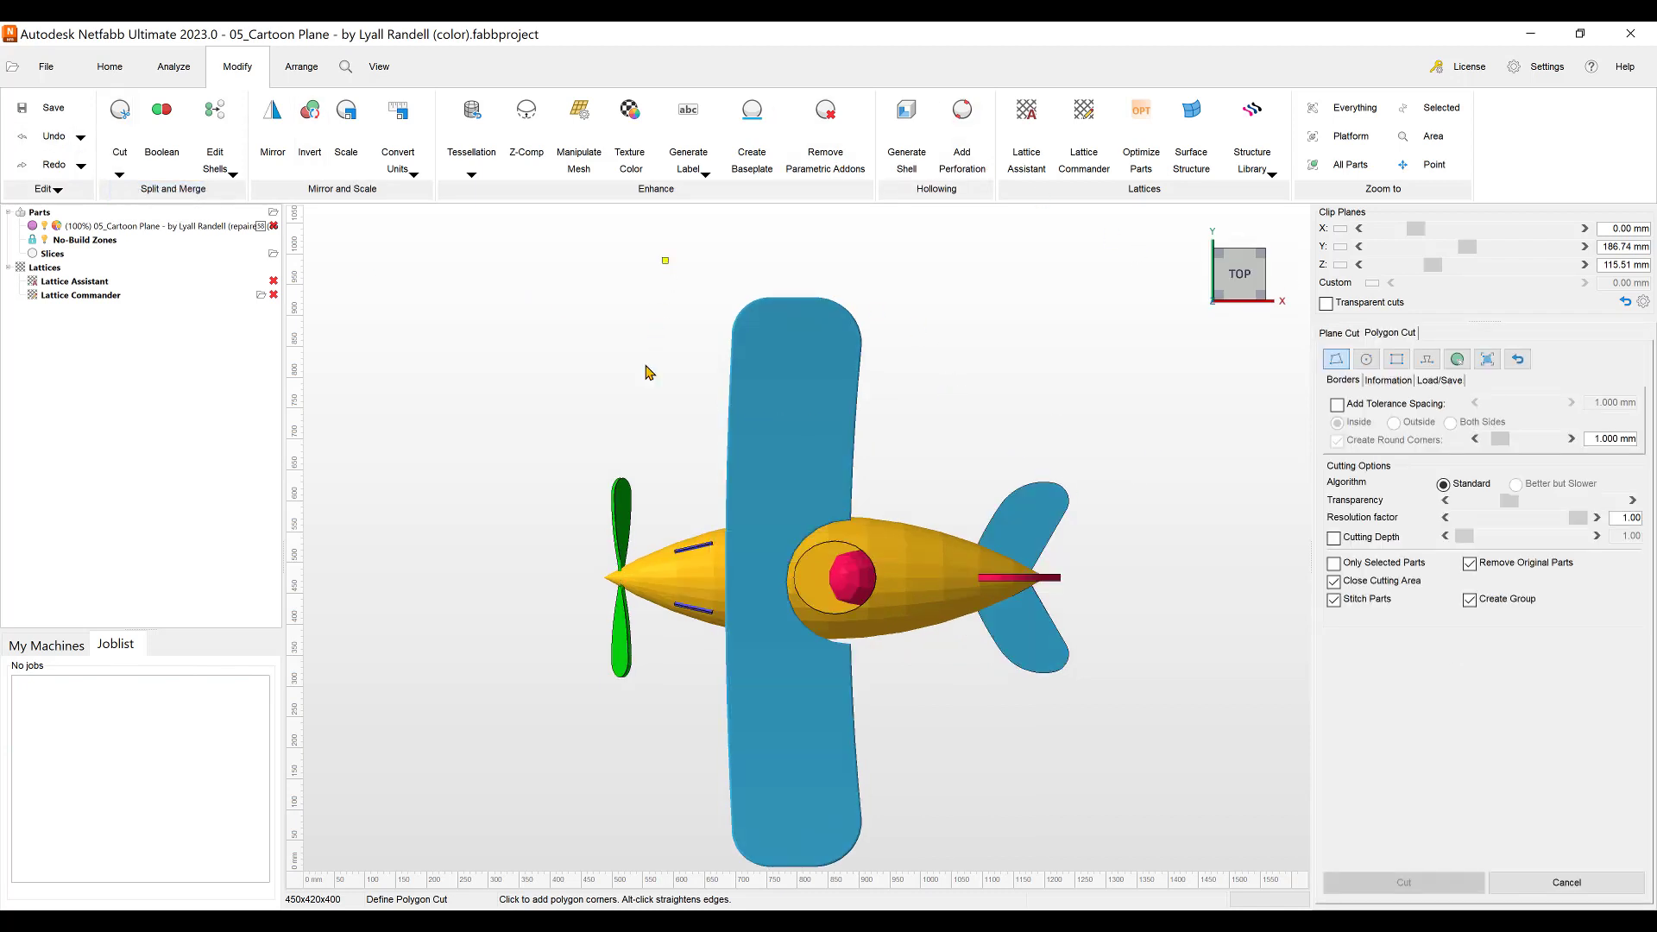
pyautogui.click(900, 407)
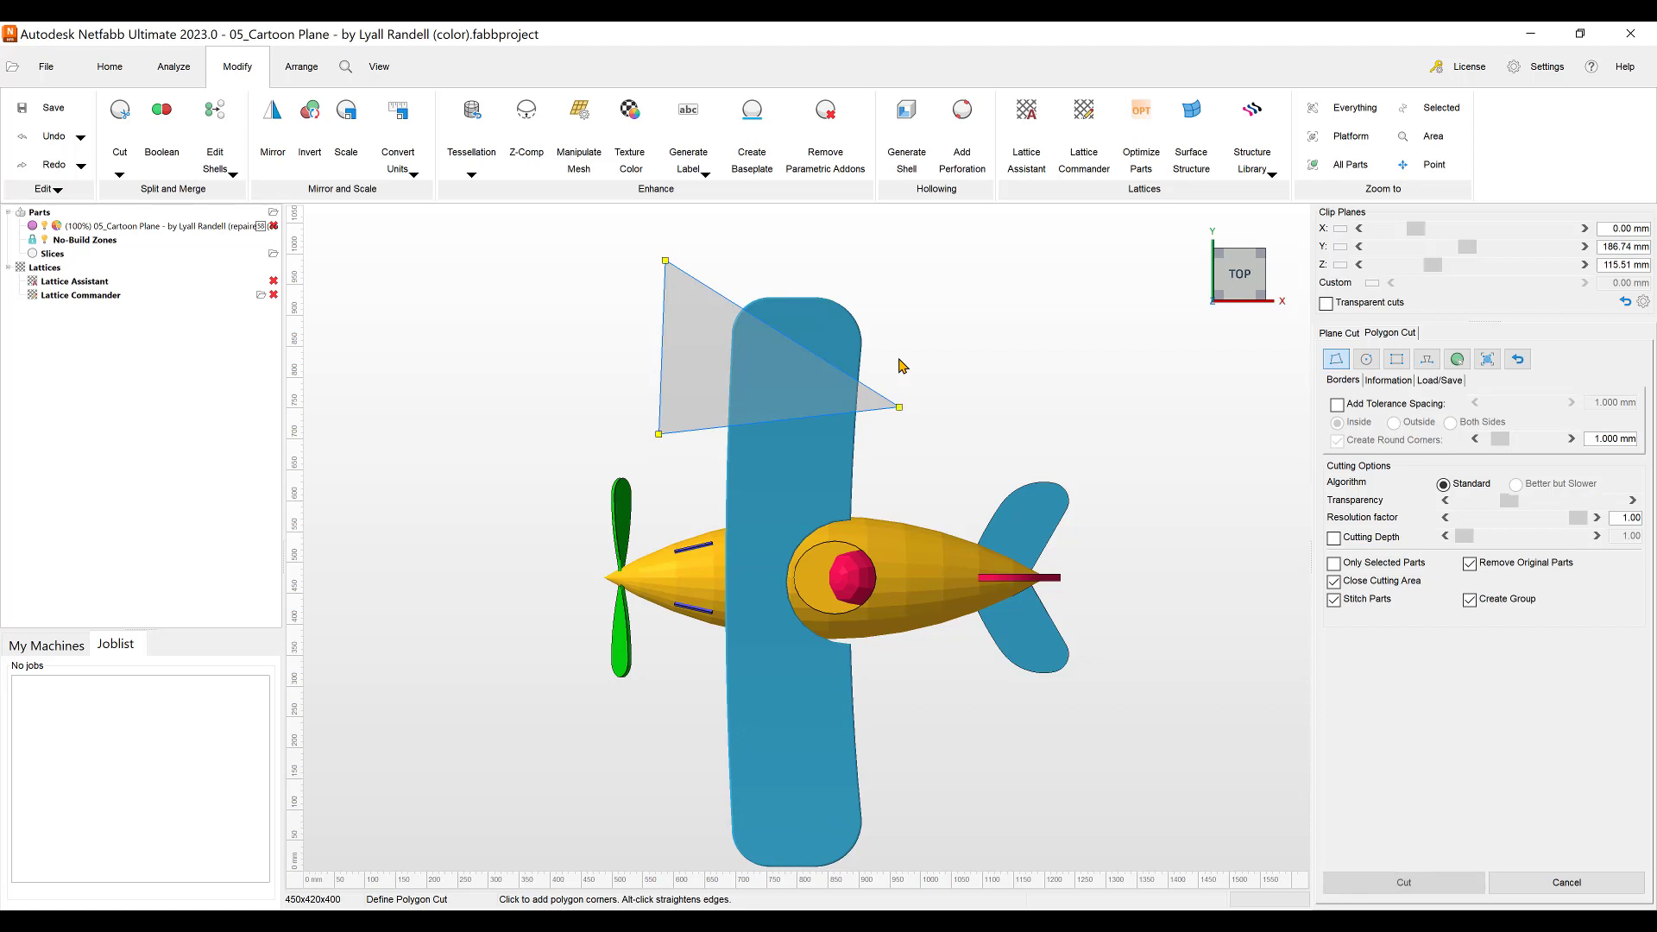
pyautogui.click(901, 249)
pyautogui.scroll(3, 830, 445)
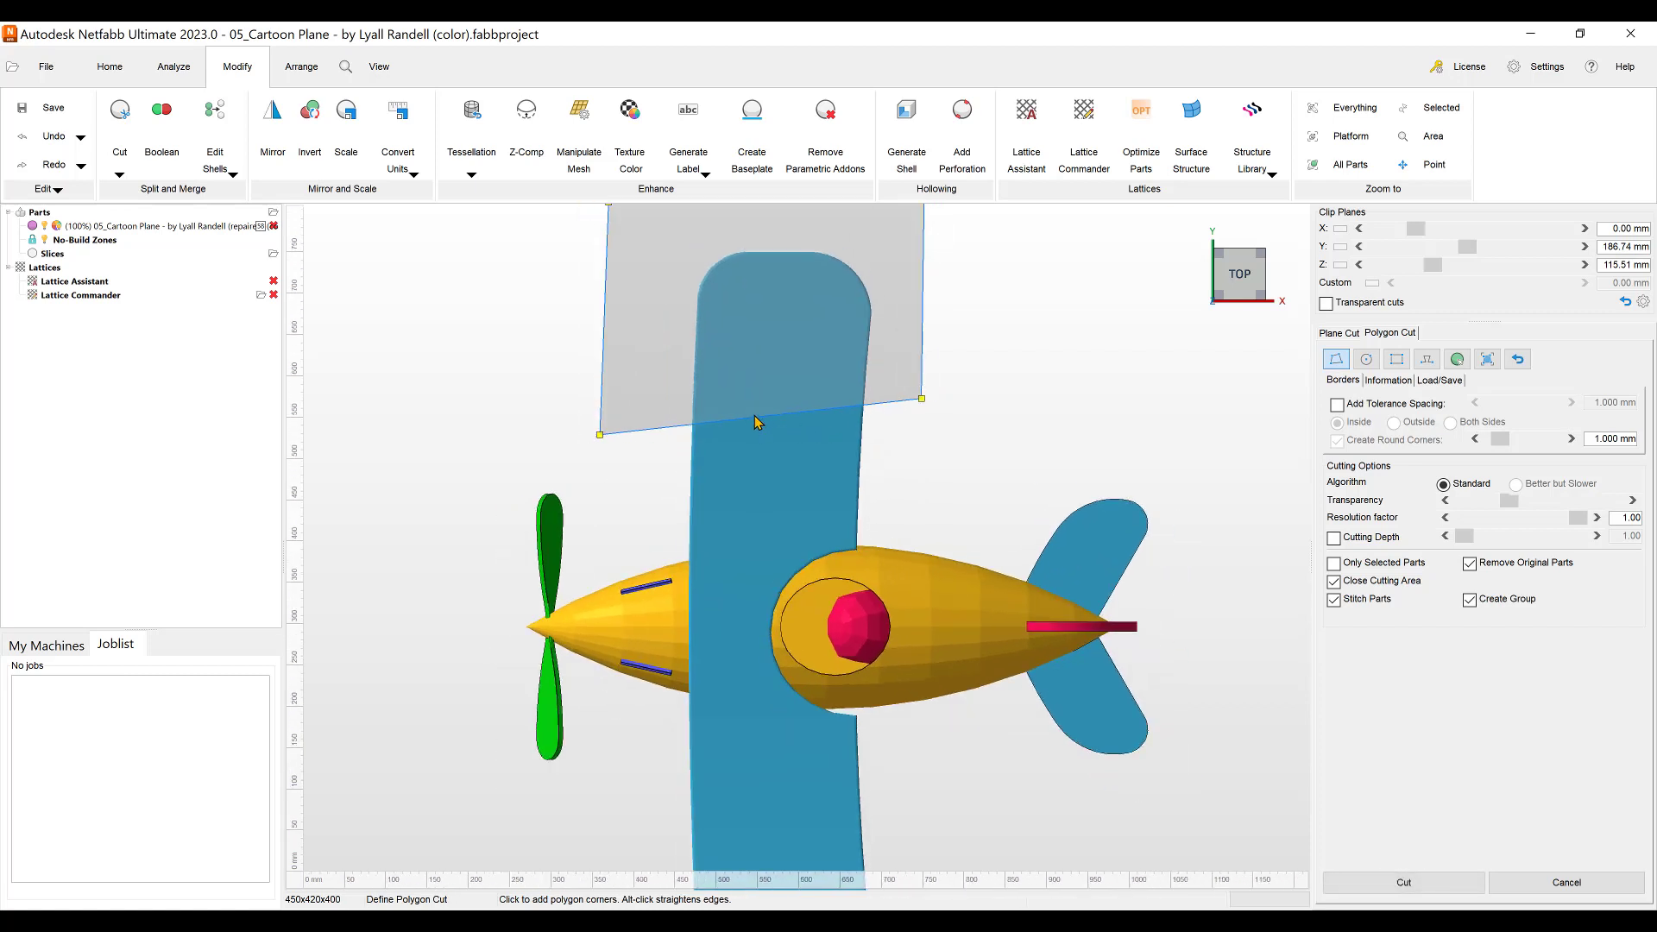
pyautogui.scroll(2, 909, 410)
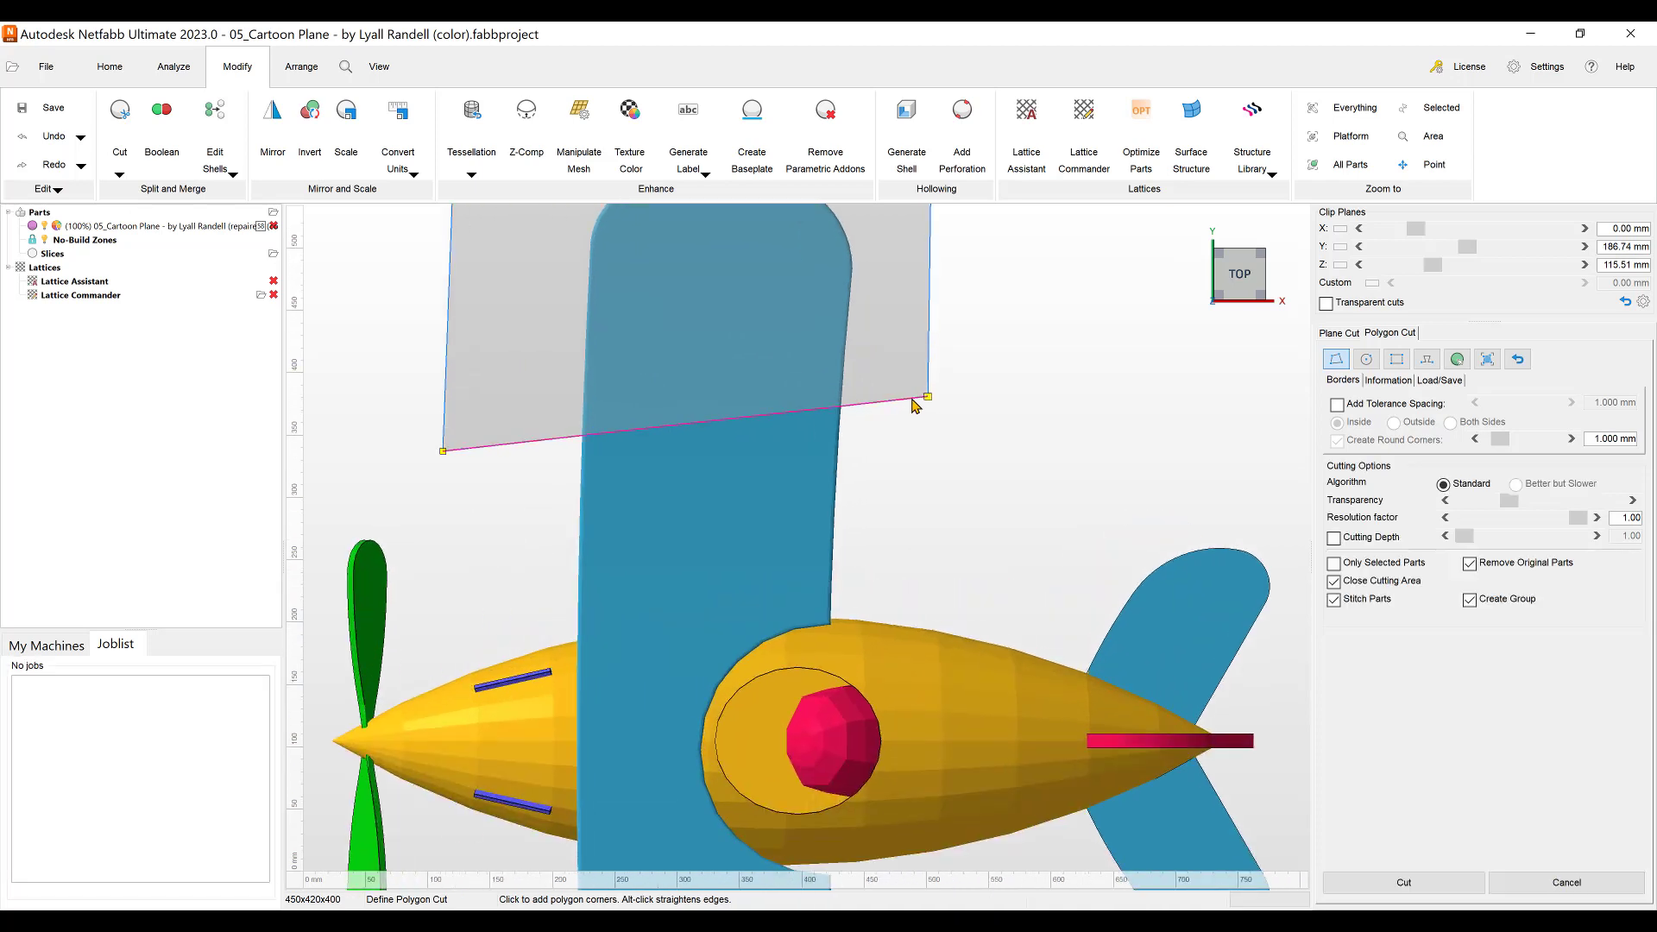
# - Straighten the polygon's bottom, top and left edges, then open the bottom edge's pin settings
pyautogui.keyDown('alt'); pyautogui.click(911, 406); pyautogui.keyUp('alt')
pyautogui.scroll(-2, 723, 534)
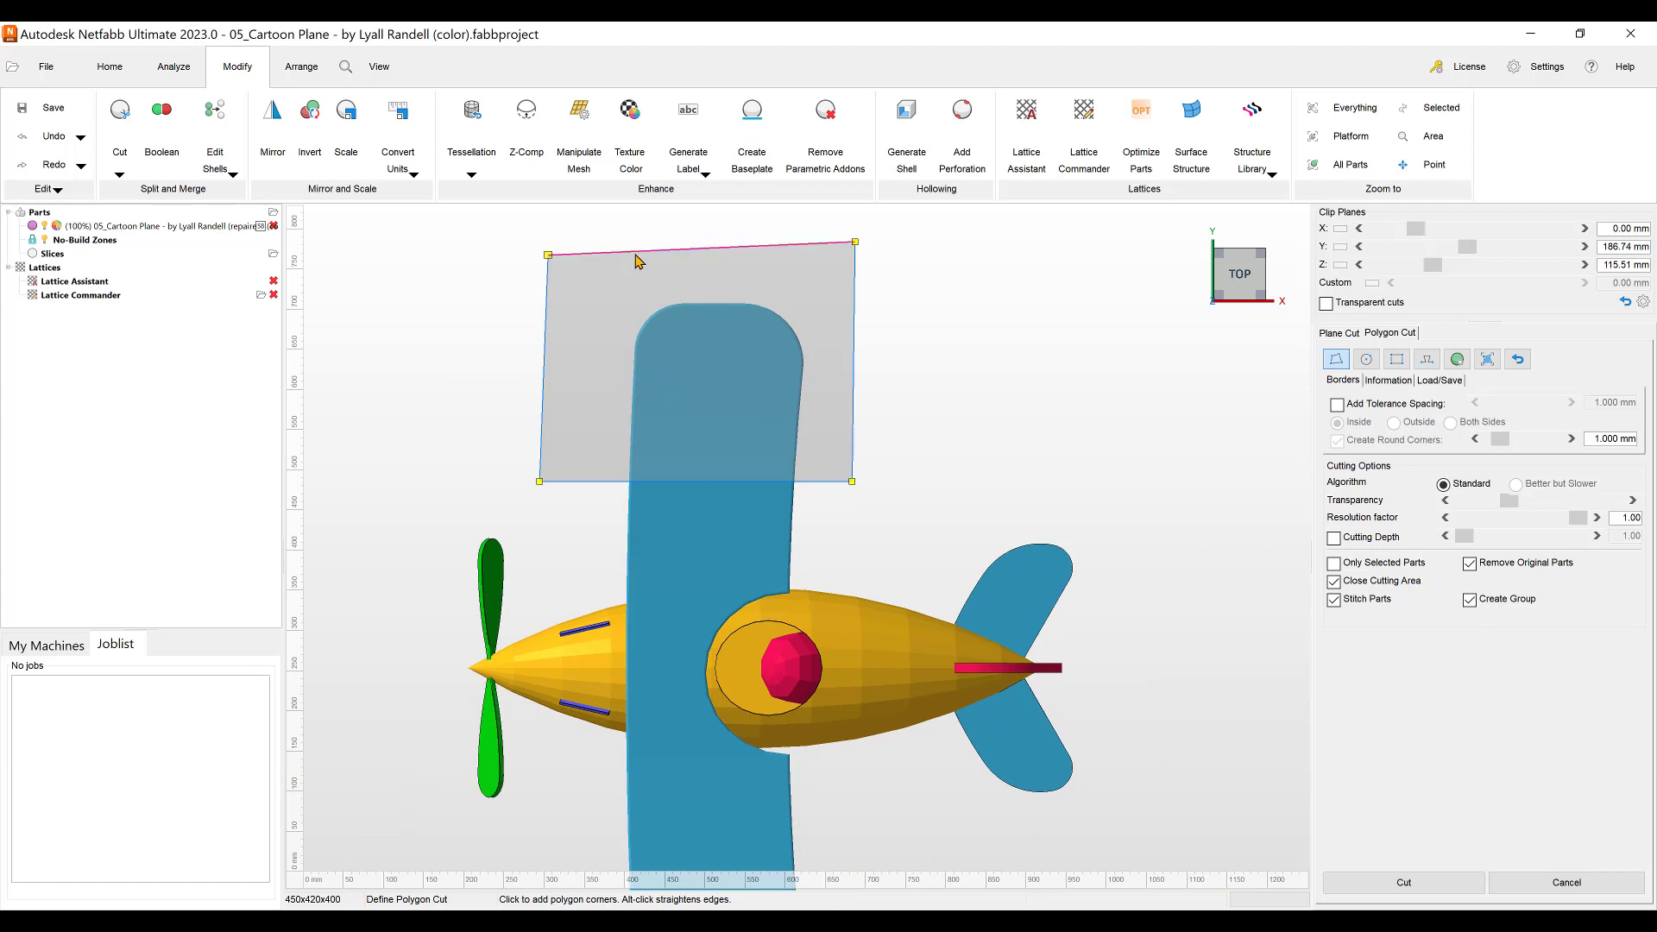
pyautogui.keyDown('alt'); pyautogui.click(636, 261); pyautogui.keyUp('alt')
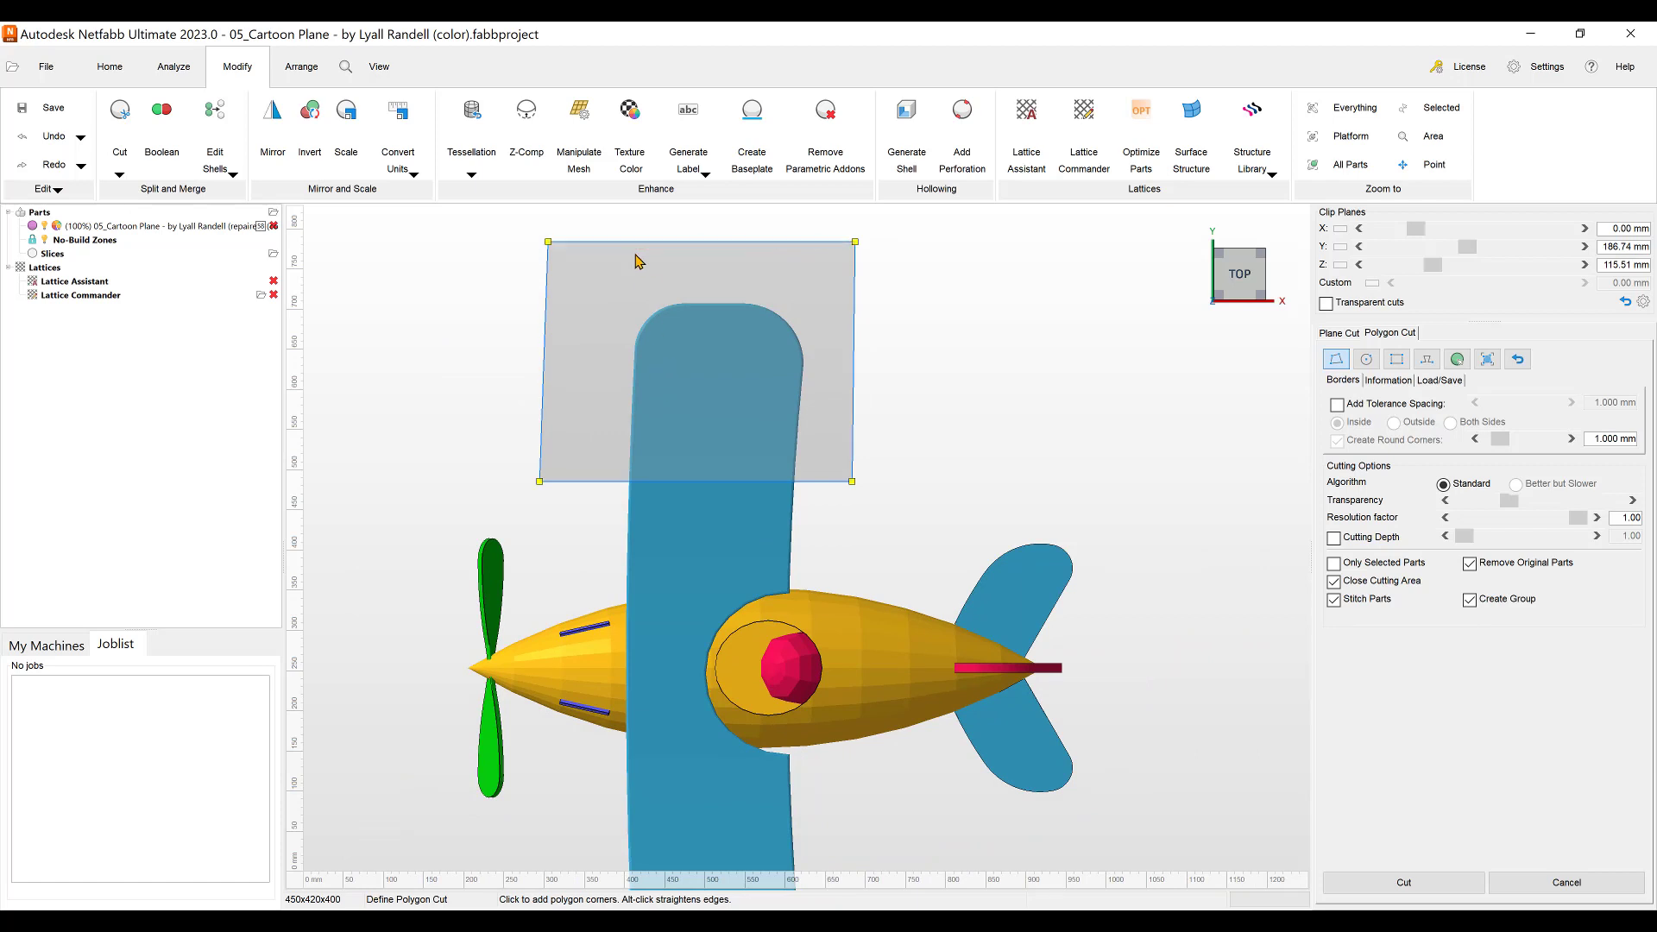
pyautogui.keyDown('alt'); pyautogui.click(549, 296); pyautogui.keyUp('alt')
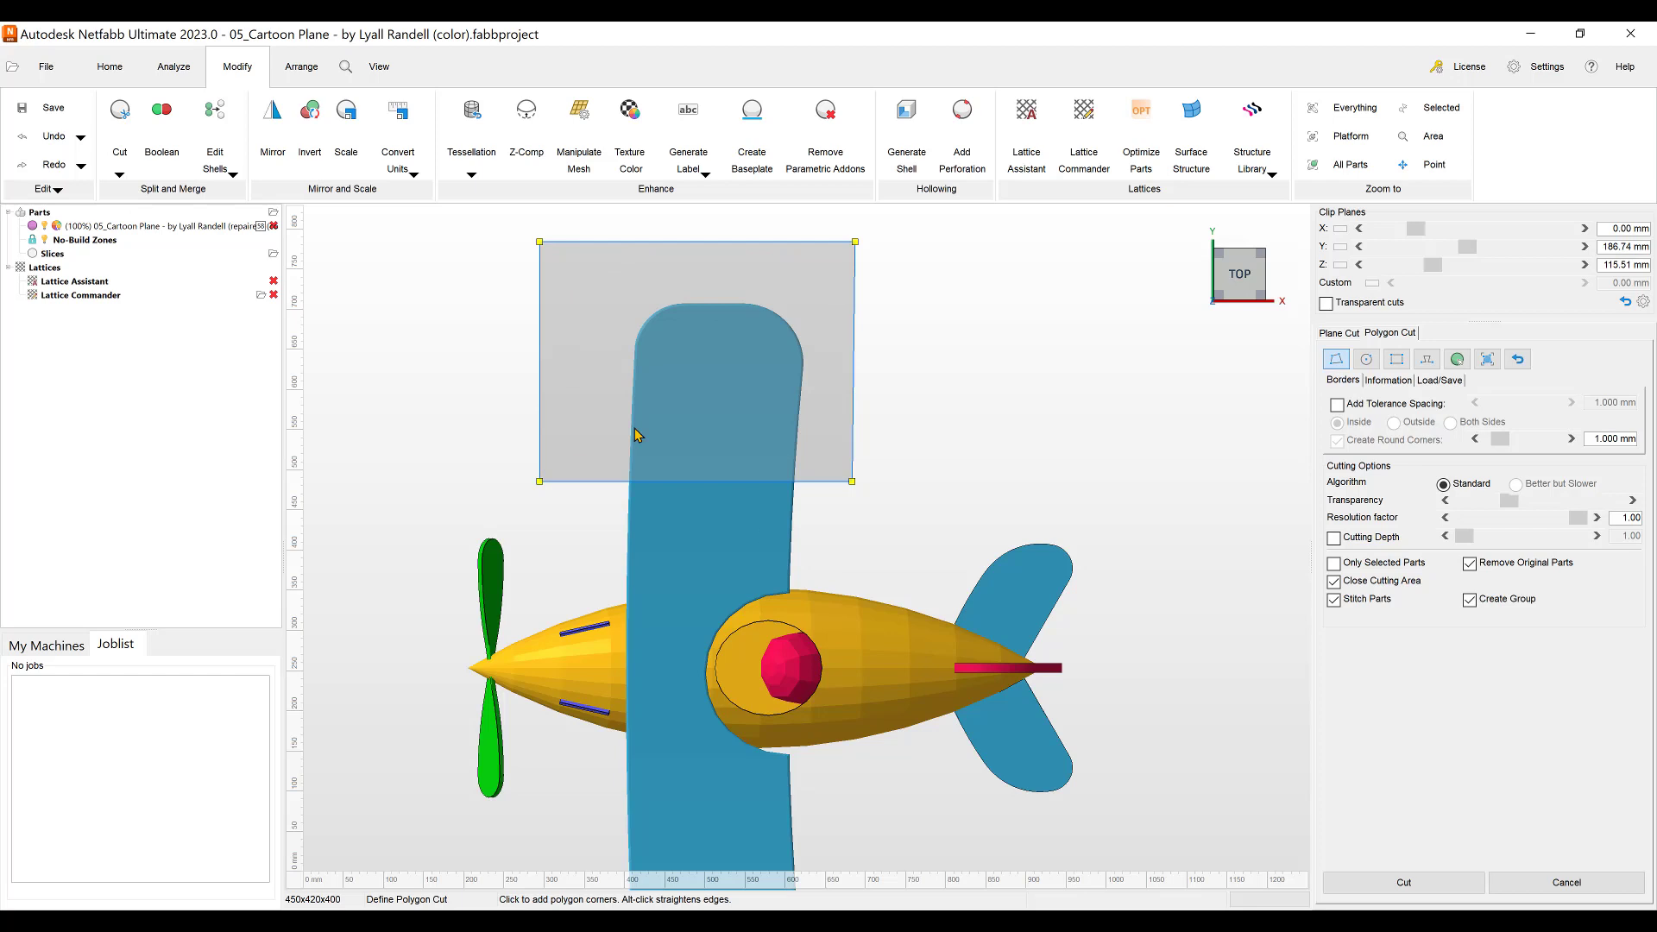
pyautogui.moveTo(668, 429); pyautogui.dragTo(681, 436, button='middle')
pyautogui.scroll(-1, 876, 598)
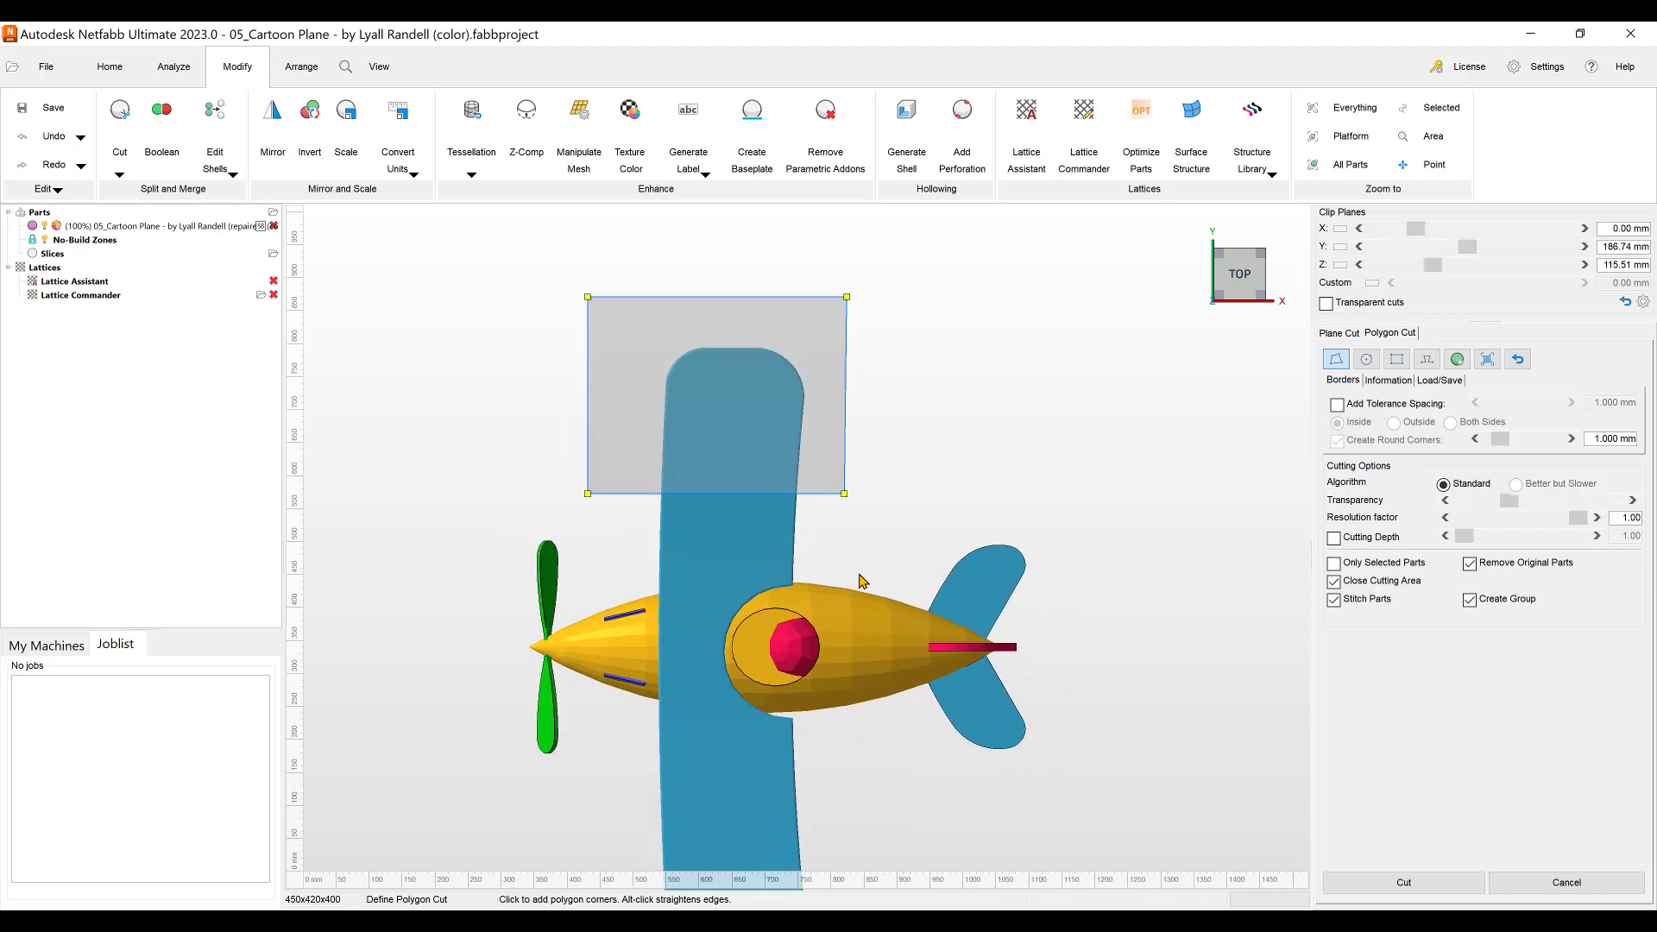
pyautogui.doubleClick(811, 494)
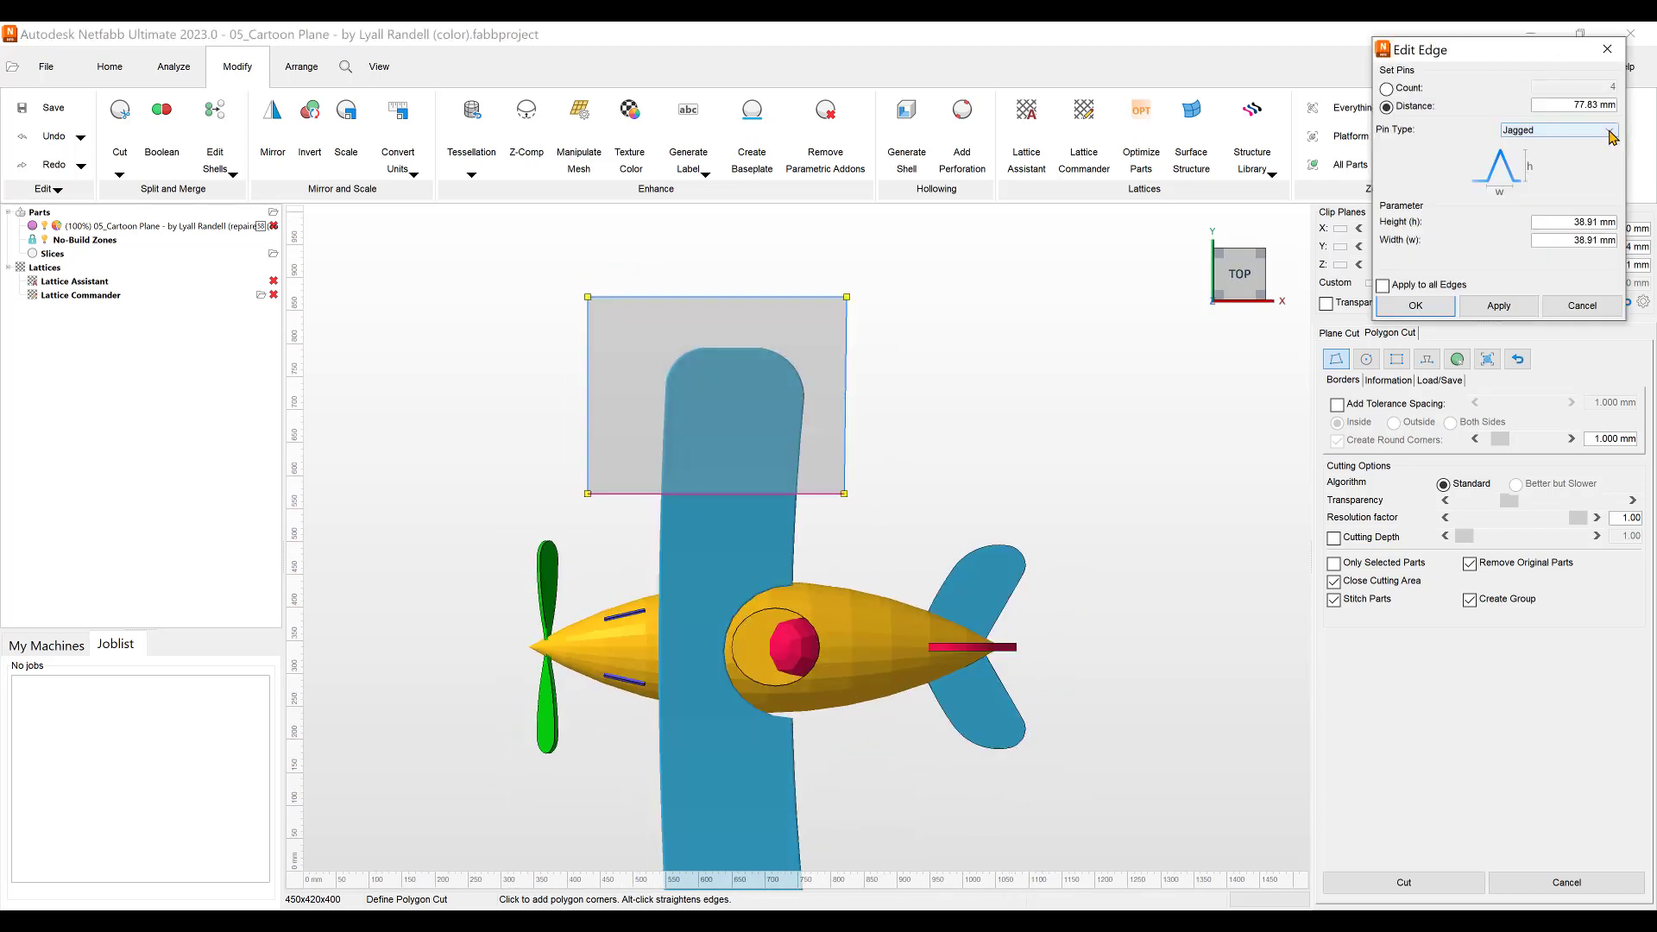
# - Give the polygon's bottom edge Puzzle pins, then shift one pin rightward along the edge
pyautogui.click(1609, 132)
pyautogui.click(1564, 176)
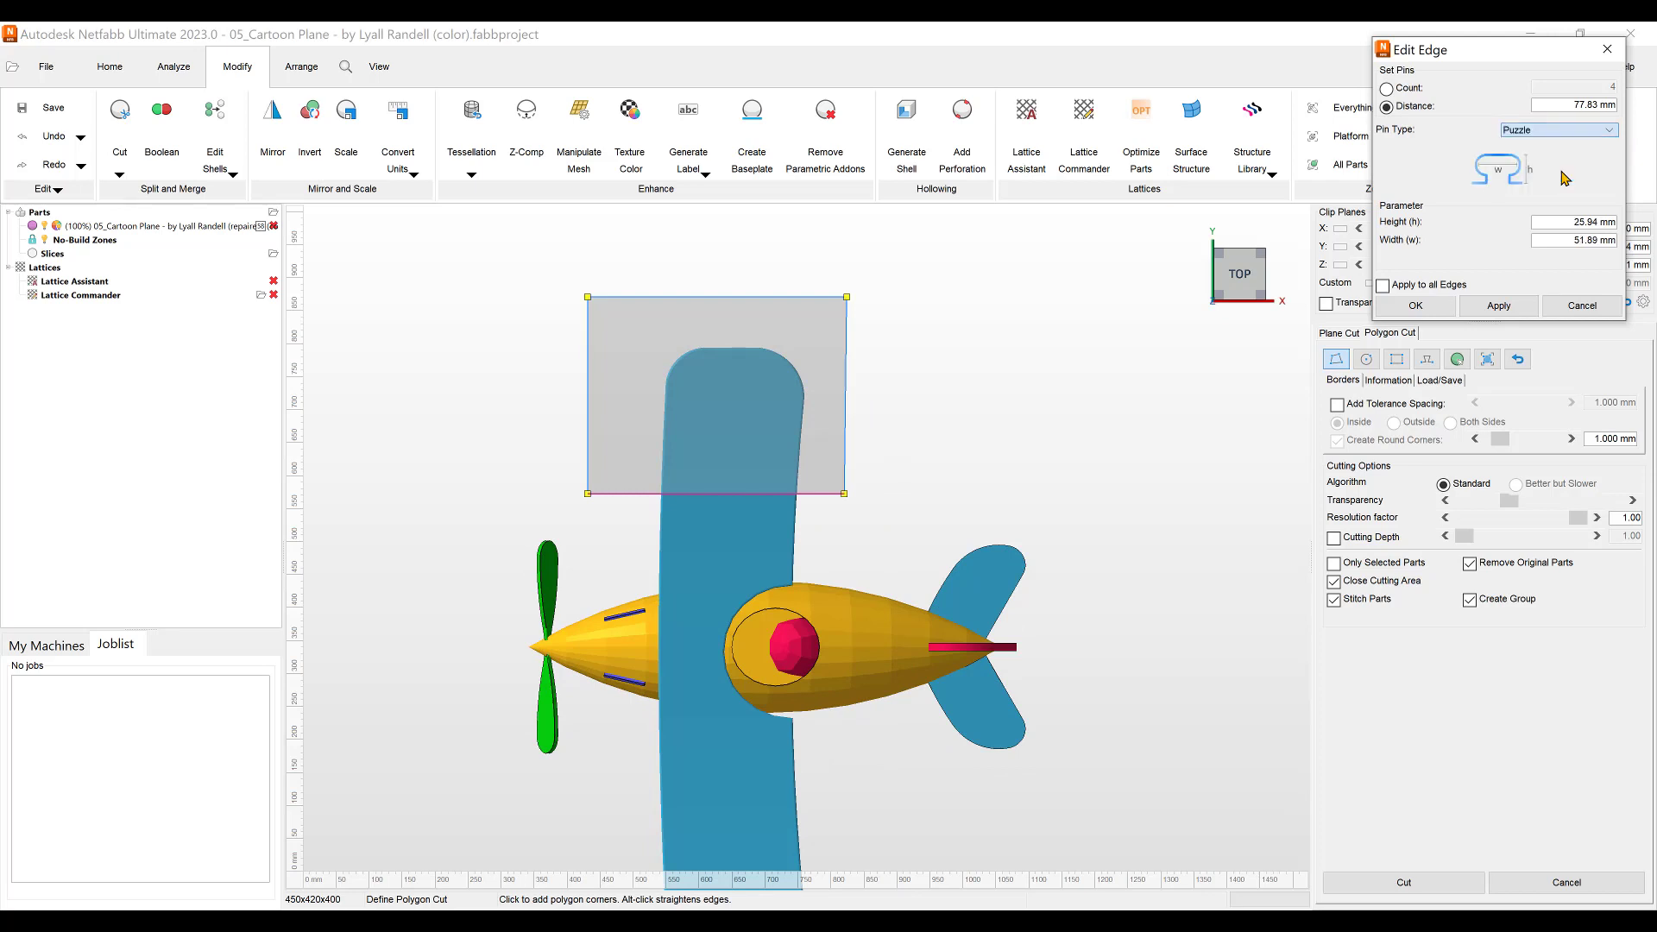
pyautogui.click(1493, 308)
pyautogui.click(1424, 313)
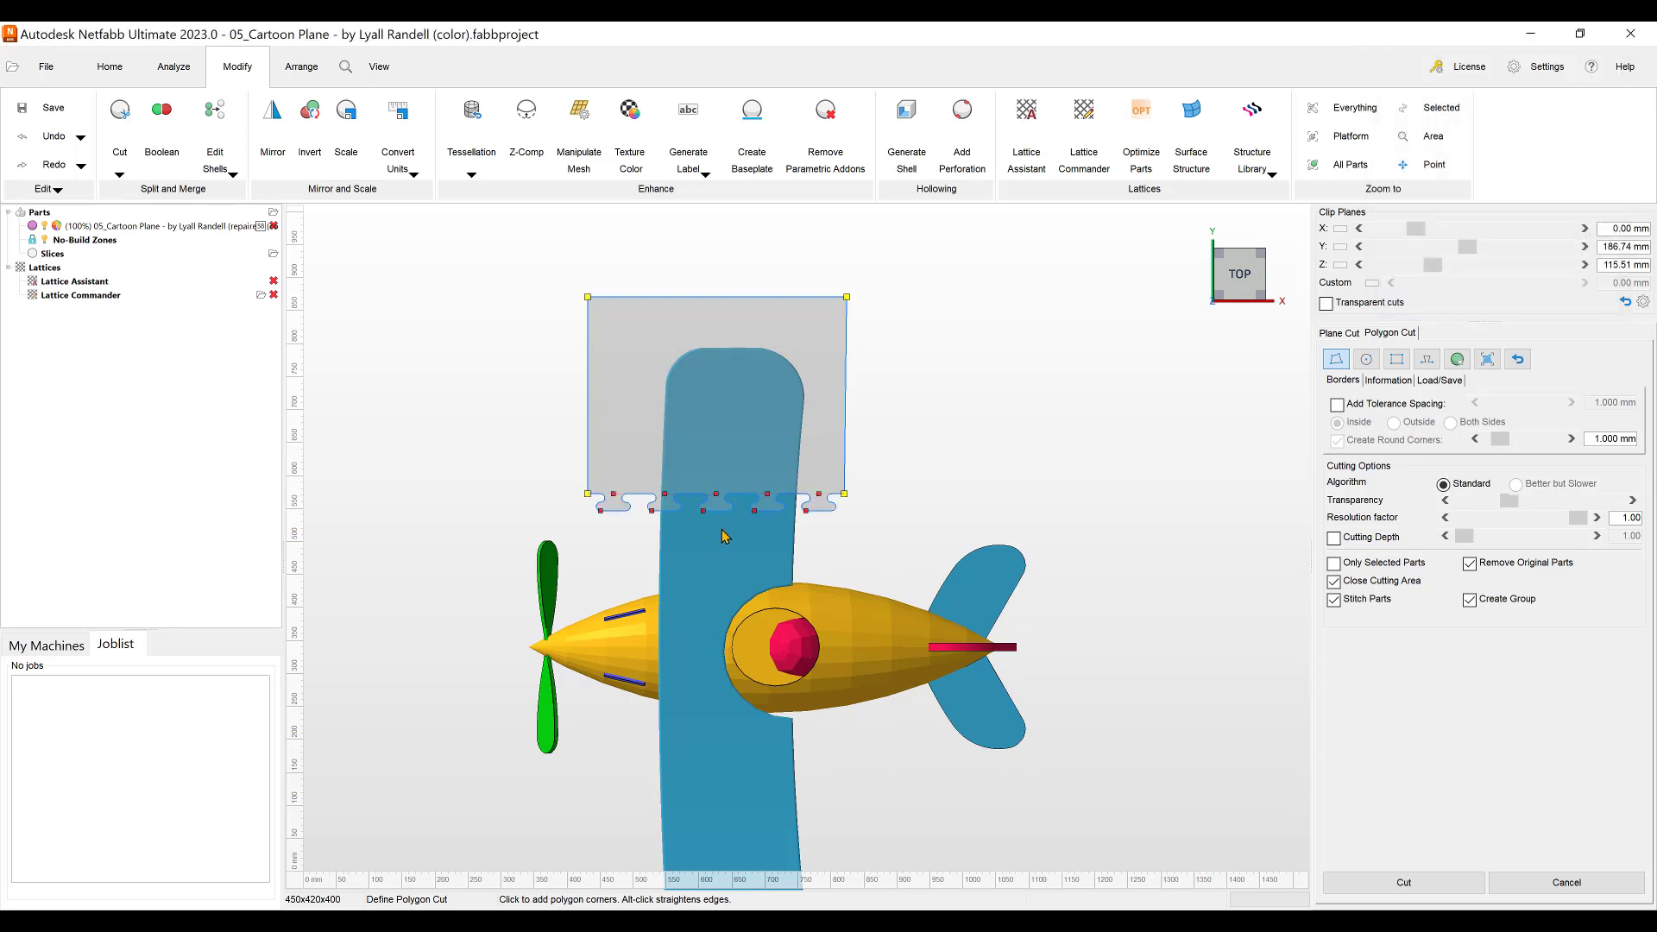
pyautogui.scroll(5, 725, 536)
pyautogui.moveTo(610, 466); pyautogui.dragTo(793, 497)
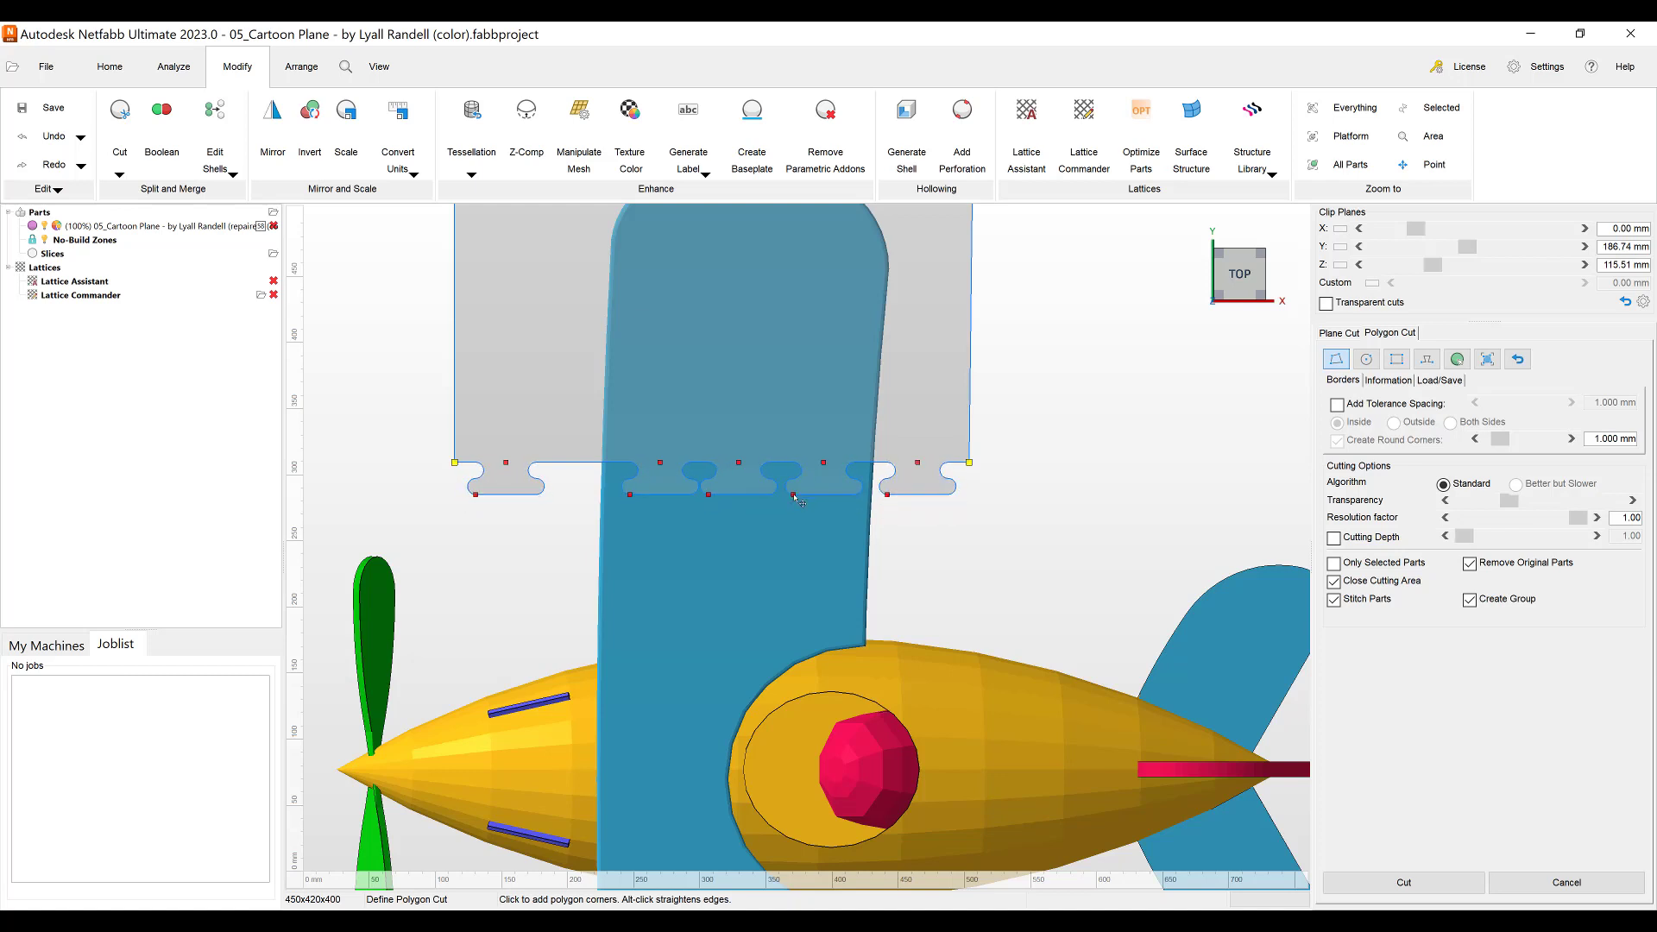
# - Run the puzzle-pin polygon cut, view the split wing in perspective, and deselect the piece
pyautogui.click(1403, 883)
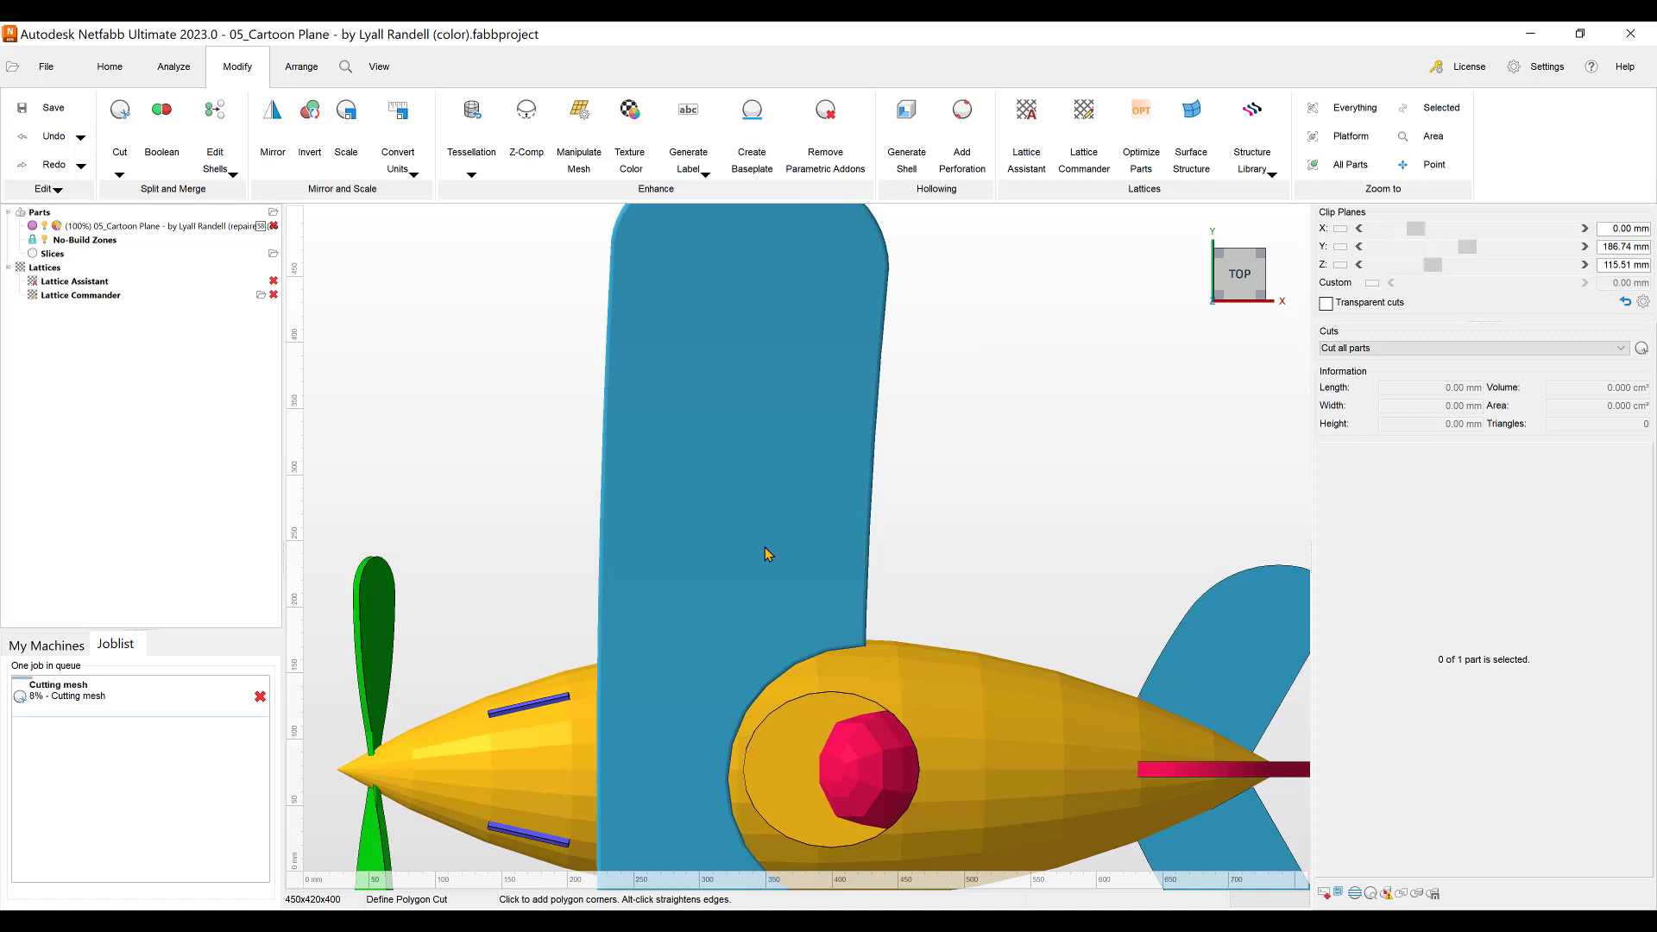
pyautogui.scroll(-1, 768, 553)
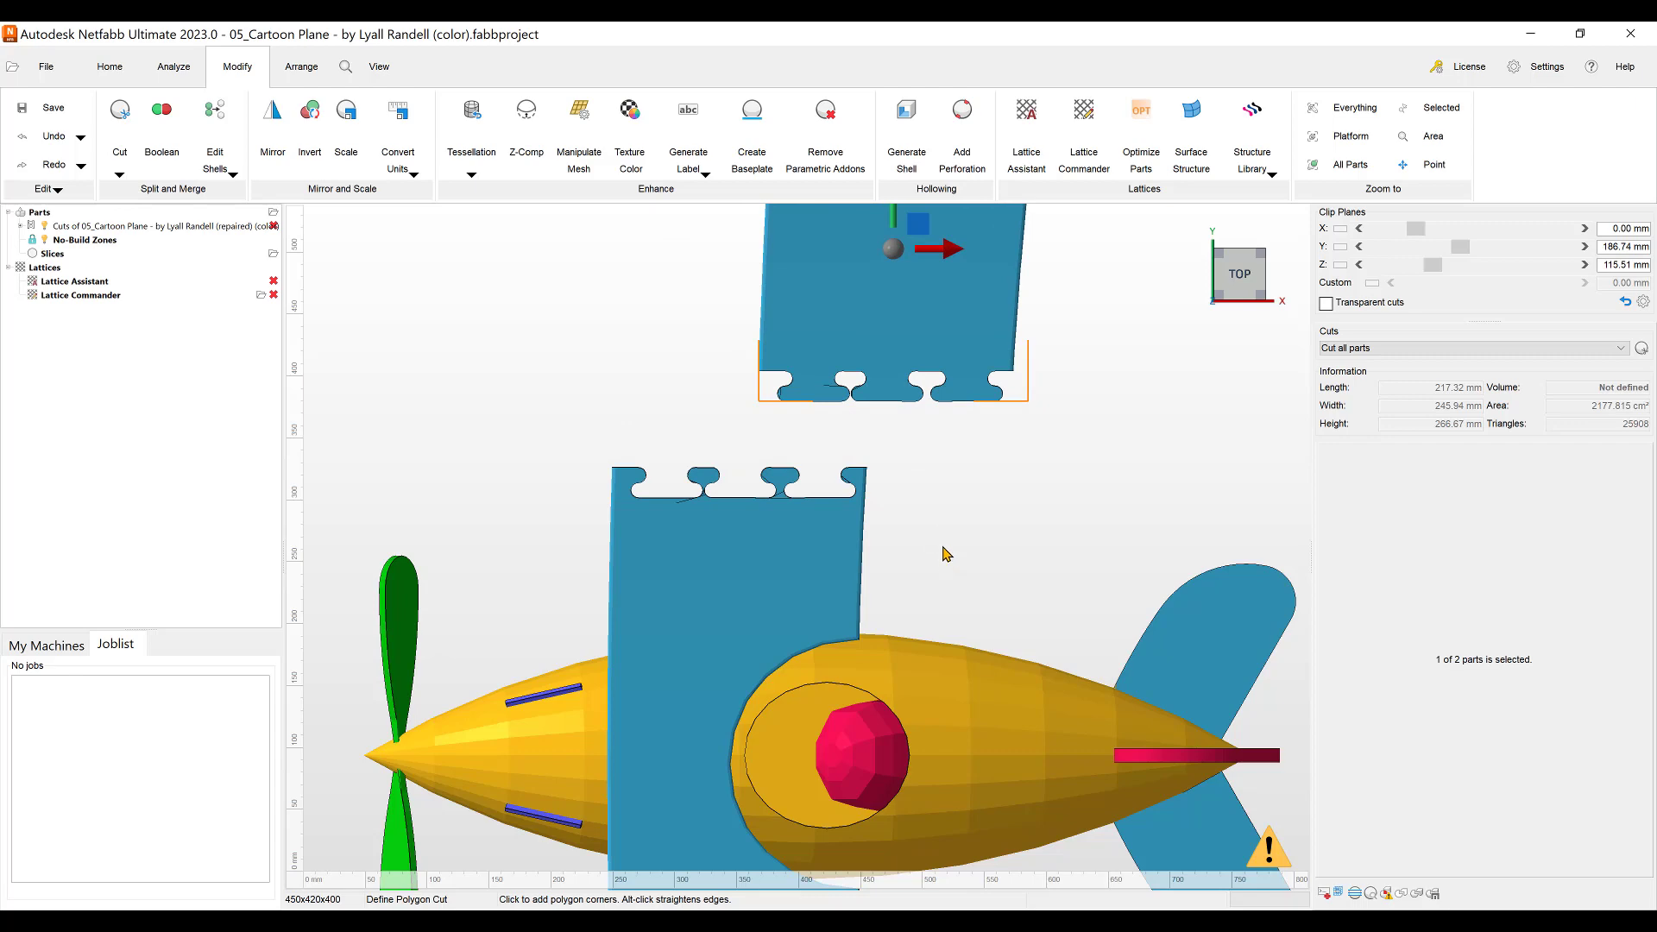
pyautogui.scroll(3, 936, 544)
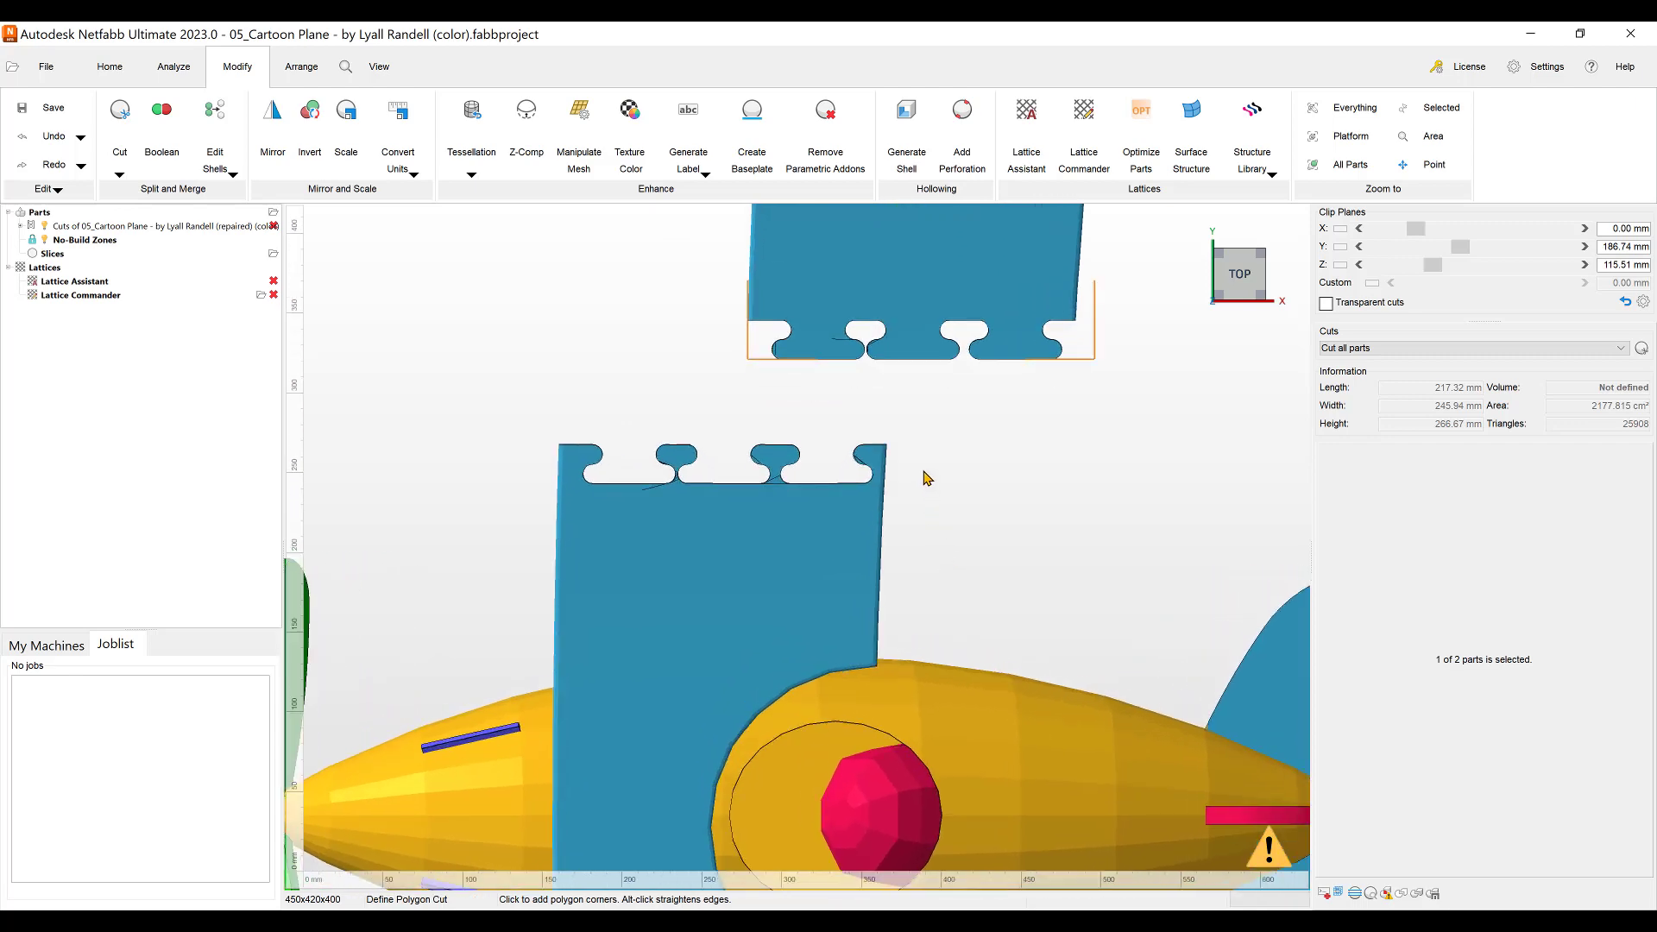
pyautogui.scroll(-3, 892, 529)
pyautogui.moveTo(997, 622); pyautogui.dragTo(1092, 559, button='right')
pyautogui.scroll(-2, 764, 483)
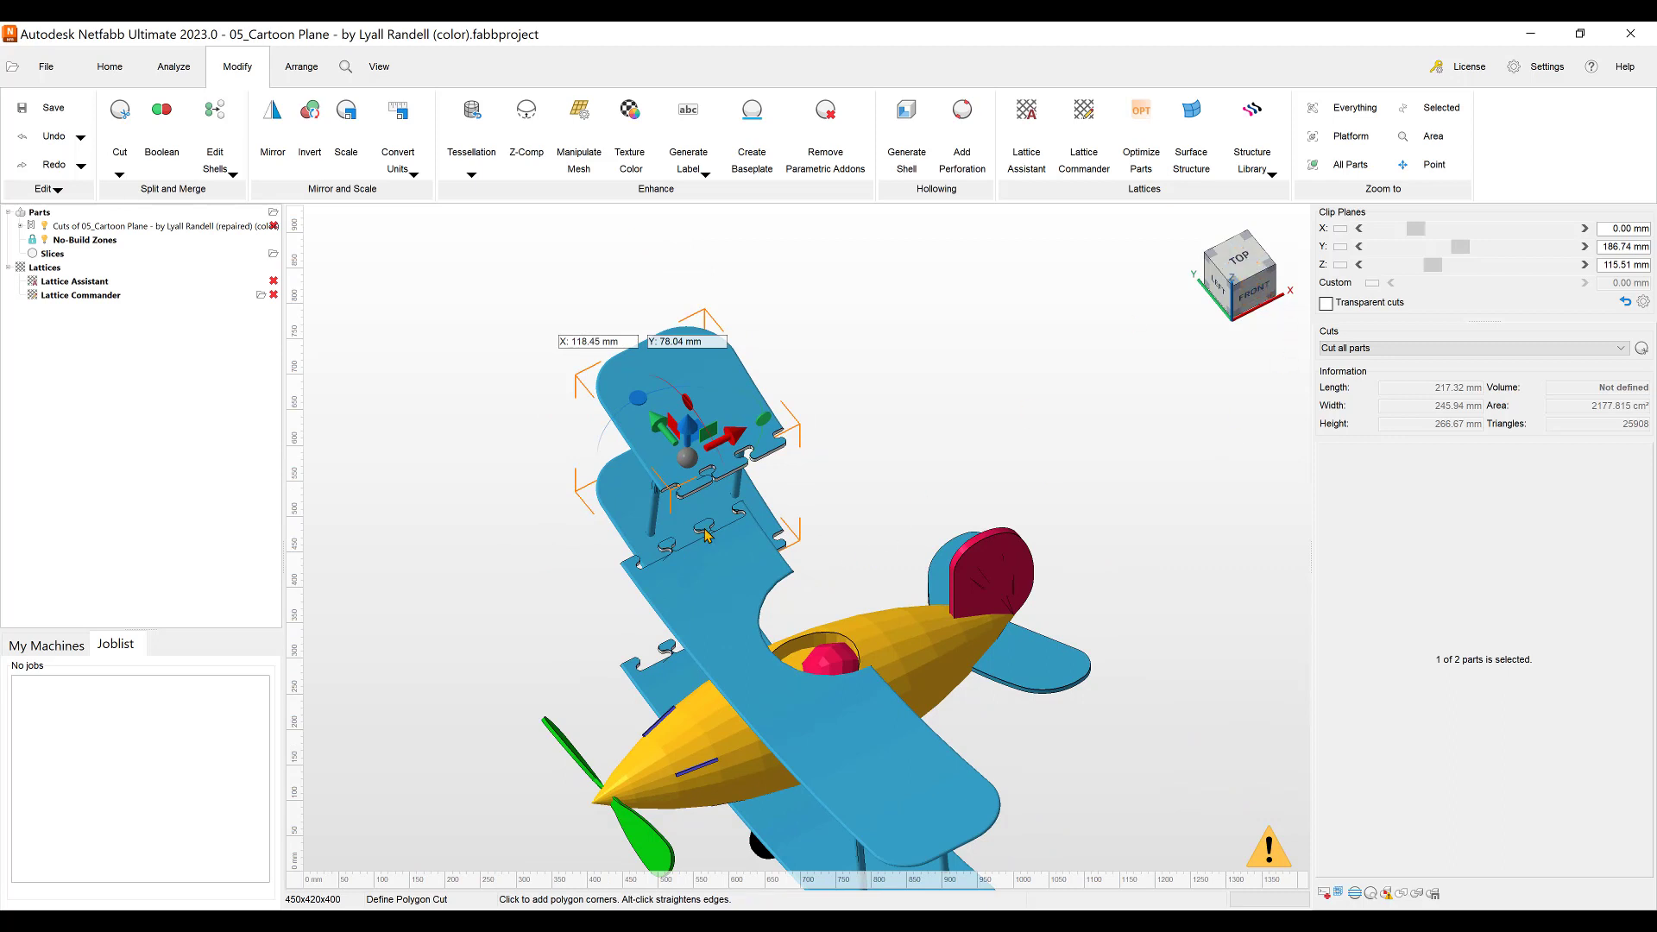
pyautogui.scroll(-1, 706, 535)
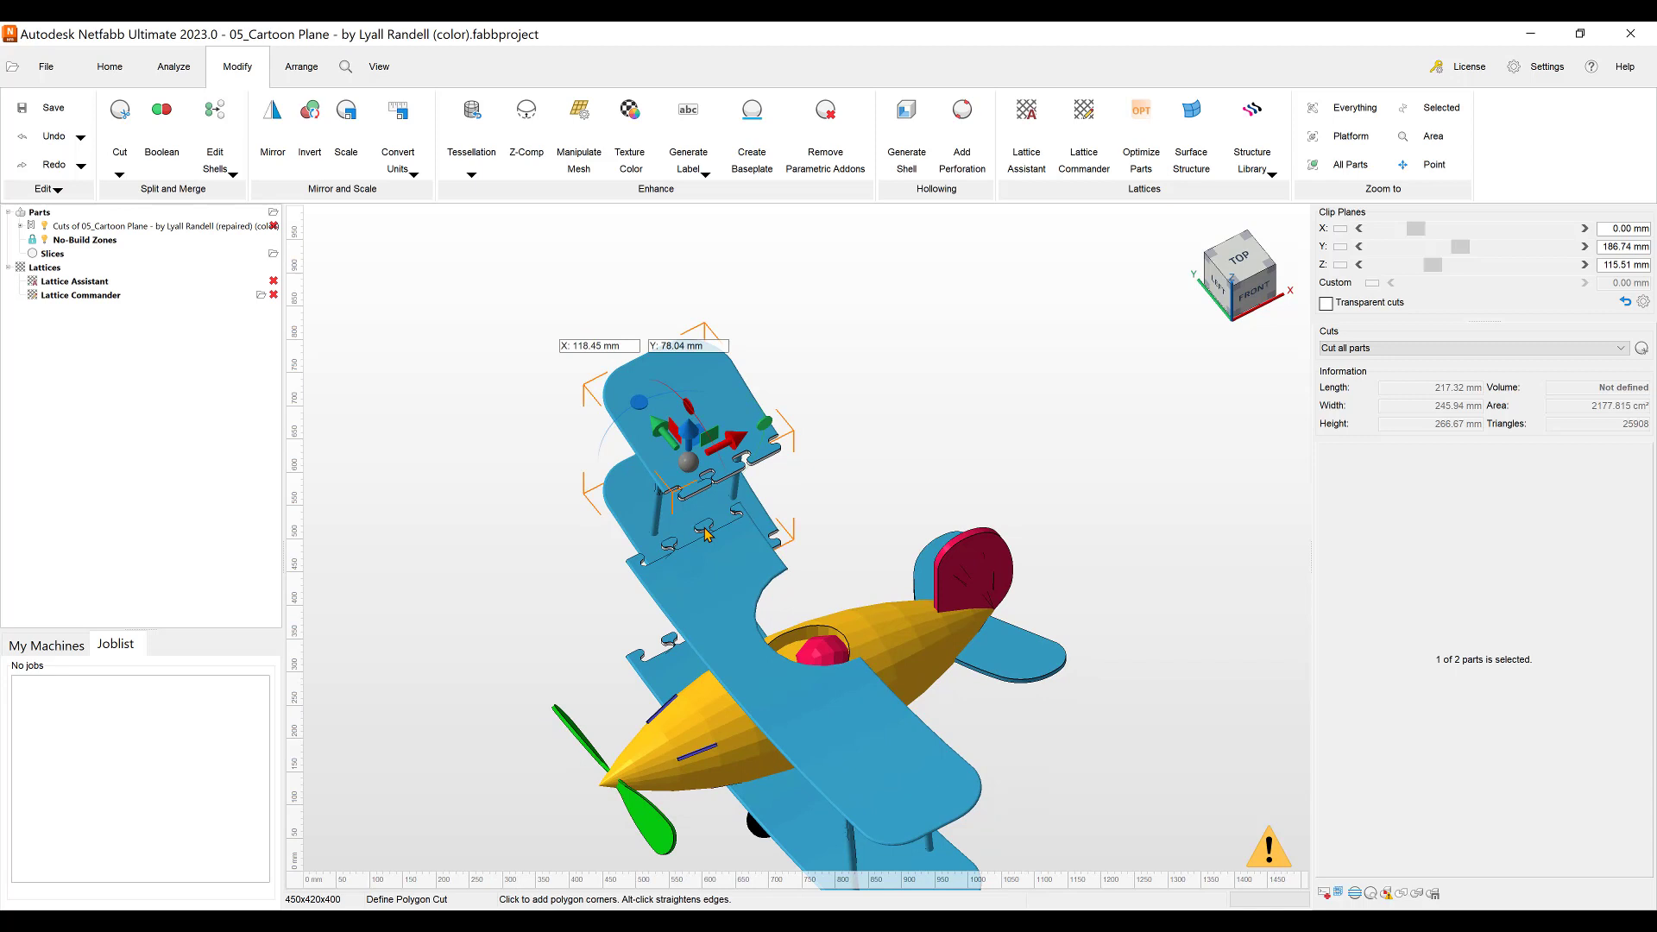
pyautogui.scroll(-3, 756, 601)
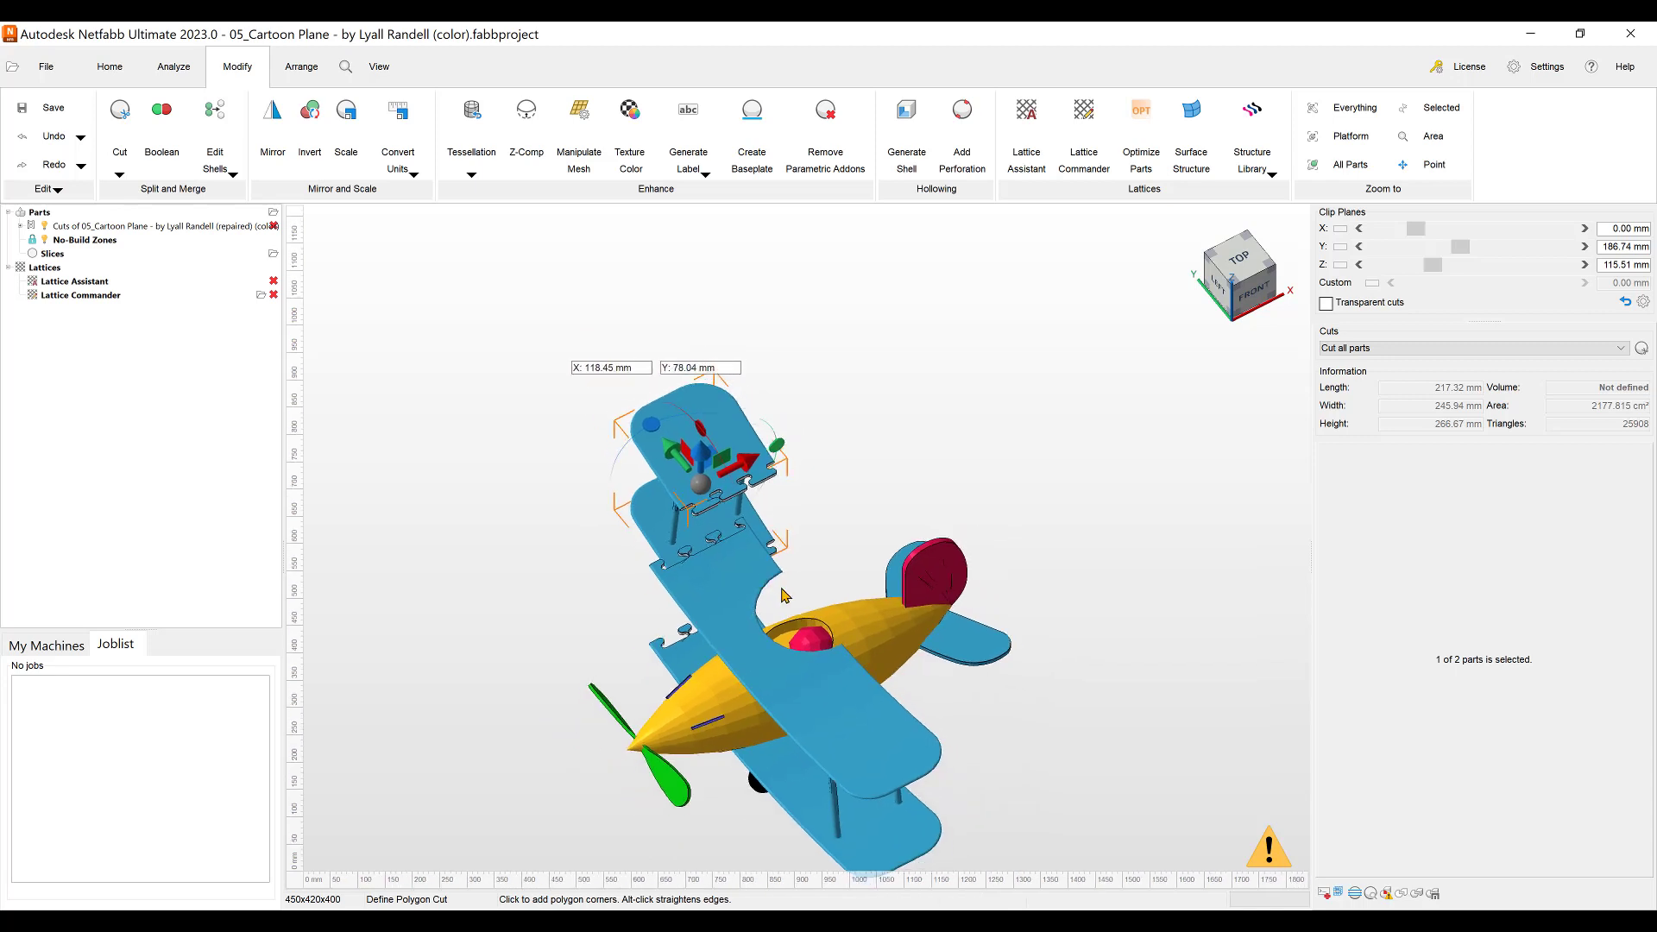
pyautogui.press('Escape')
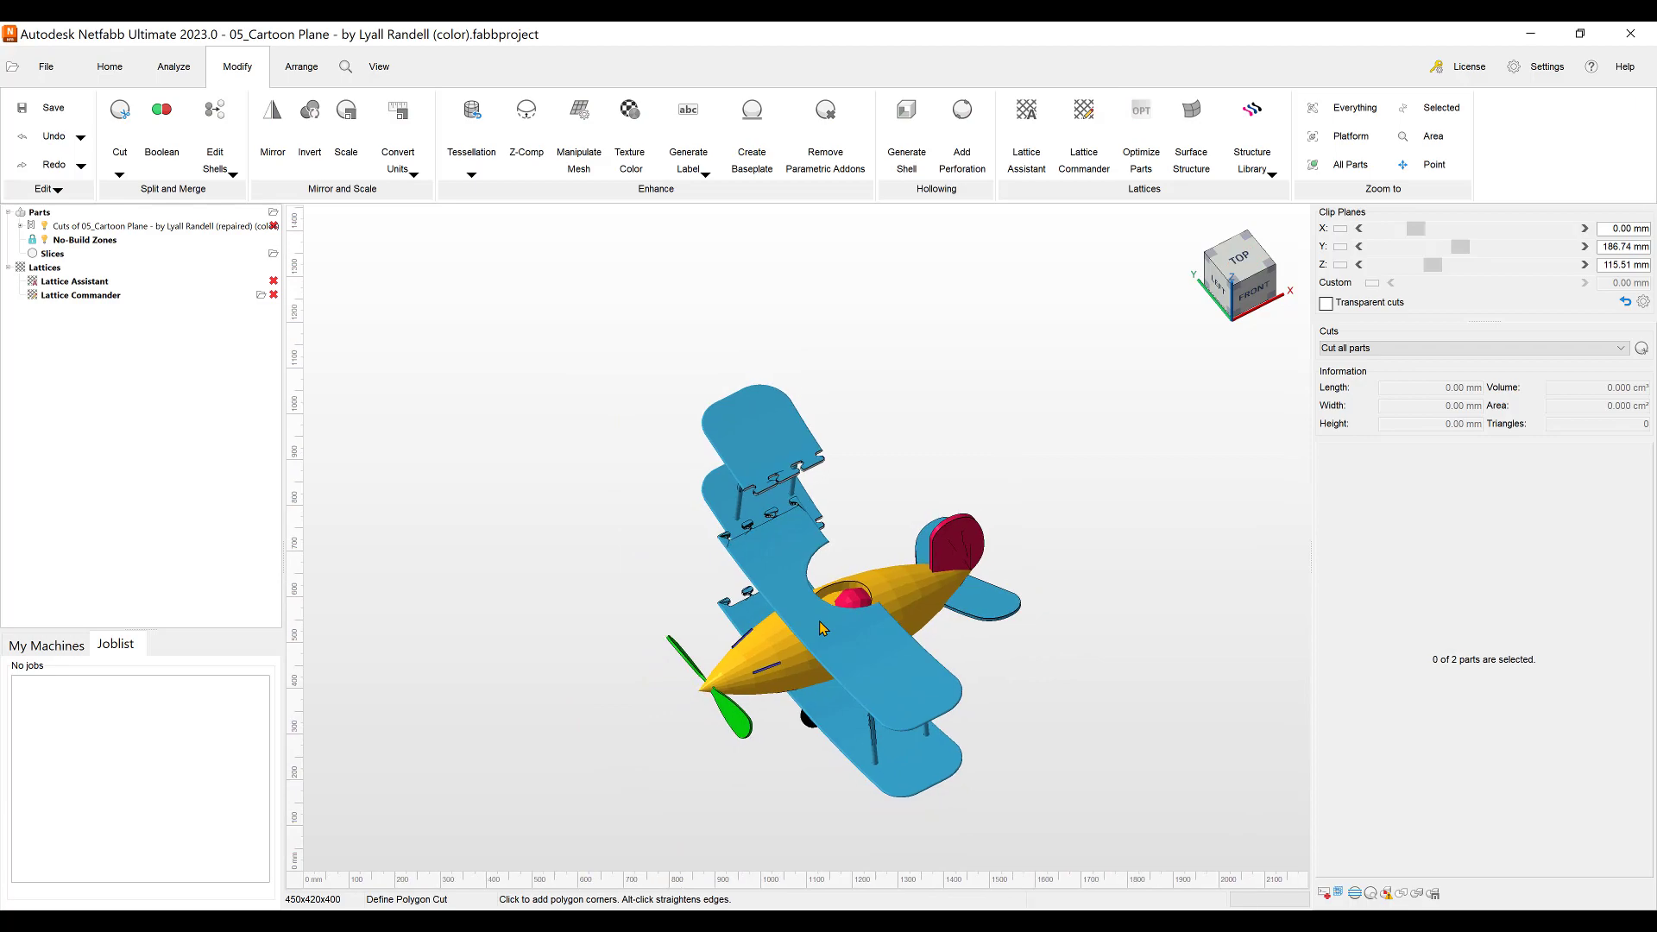